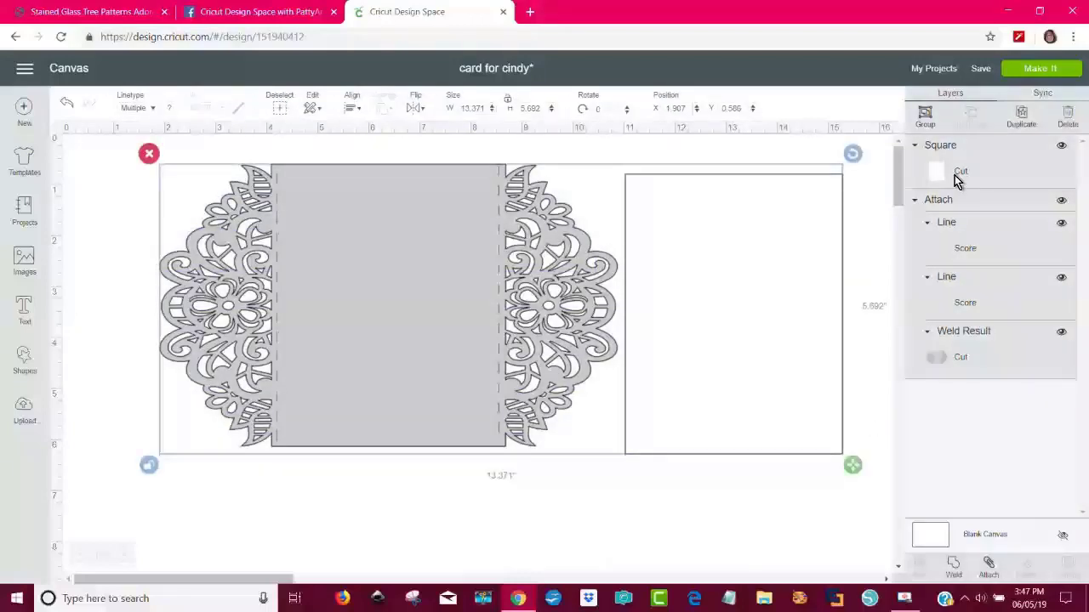
Group the lace gatefold card and the blank rectangle, and hide the whole group on the canvas
{"action": "left_click", "coordinate": [926, 118]}
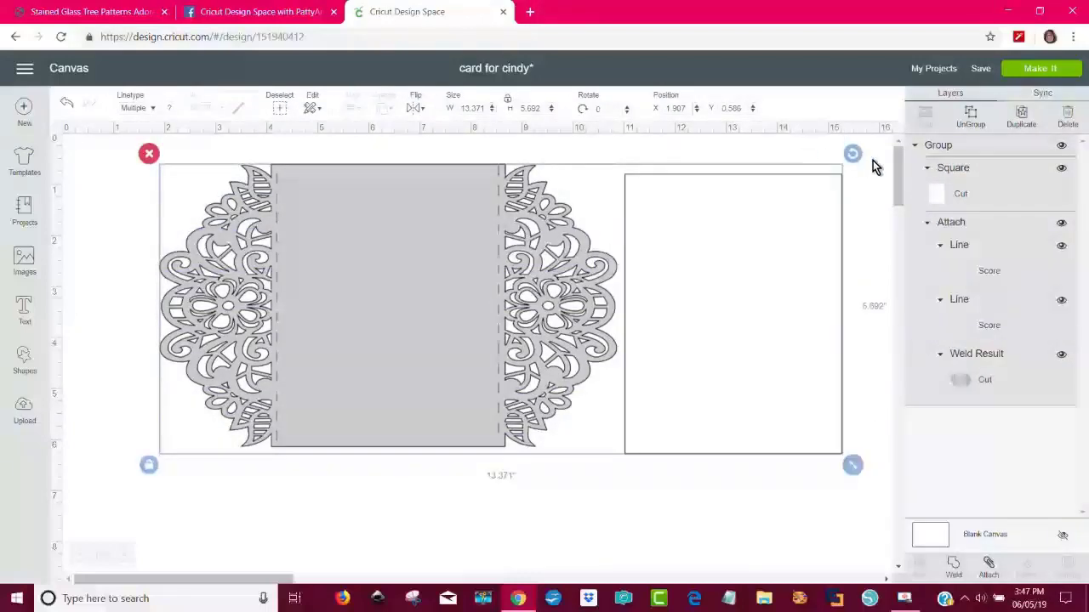
{"action": "left_click", "coordinate": [1062, 146]}
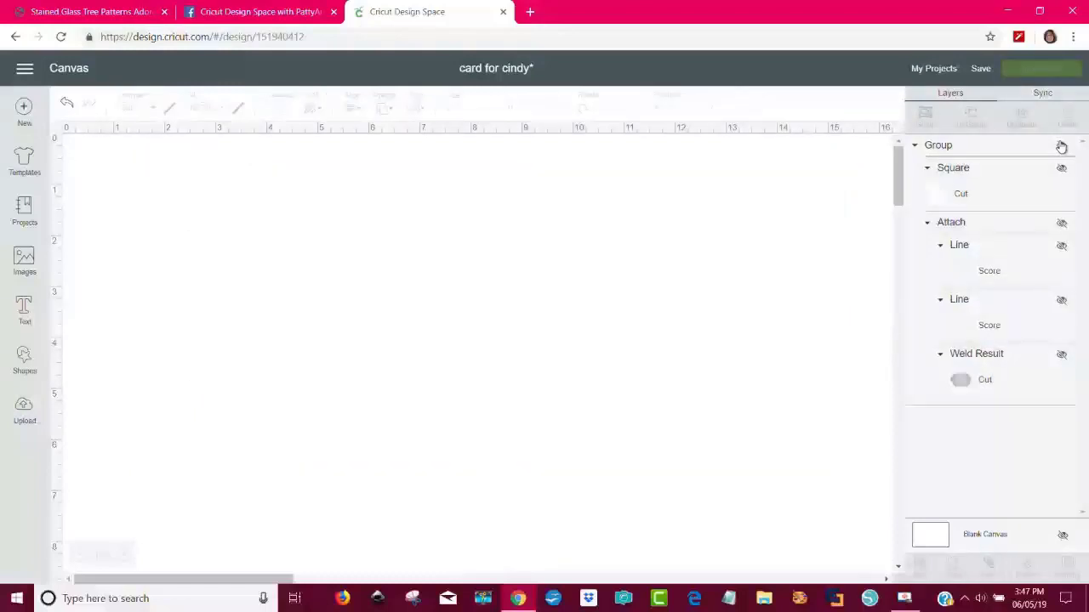
Add a basic square shape and move it to about X 4.9, Y 1.5 on the canvas
{"action": "left_click", "coordinate": [25, 361]}
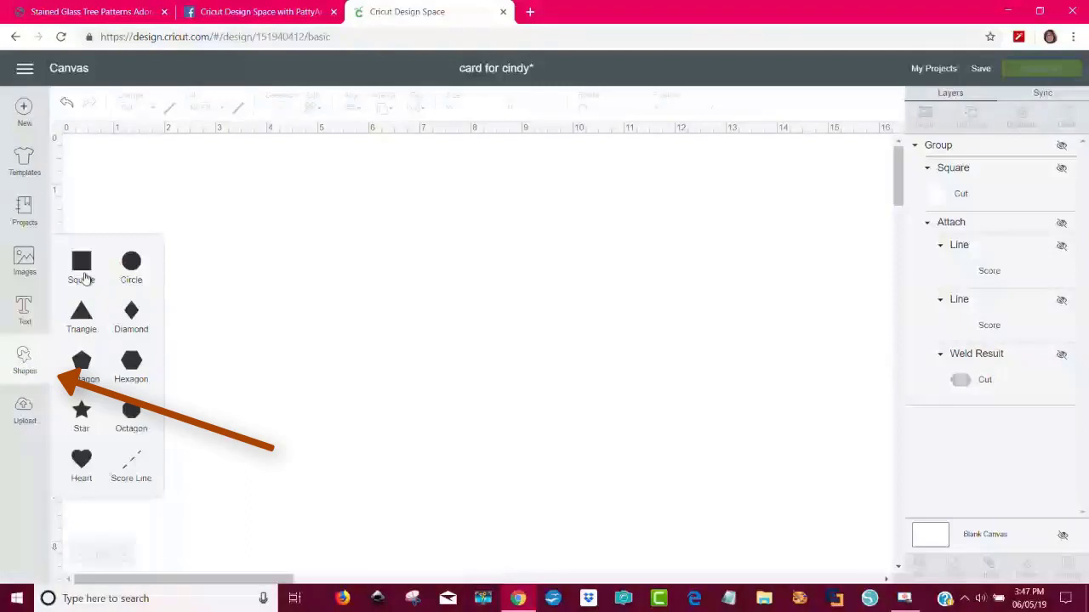
{"action": "left_click", "coordinate": [82, 267]}
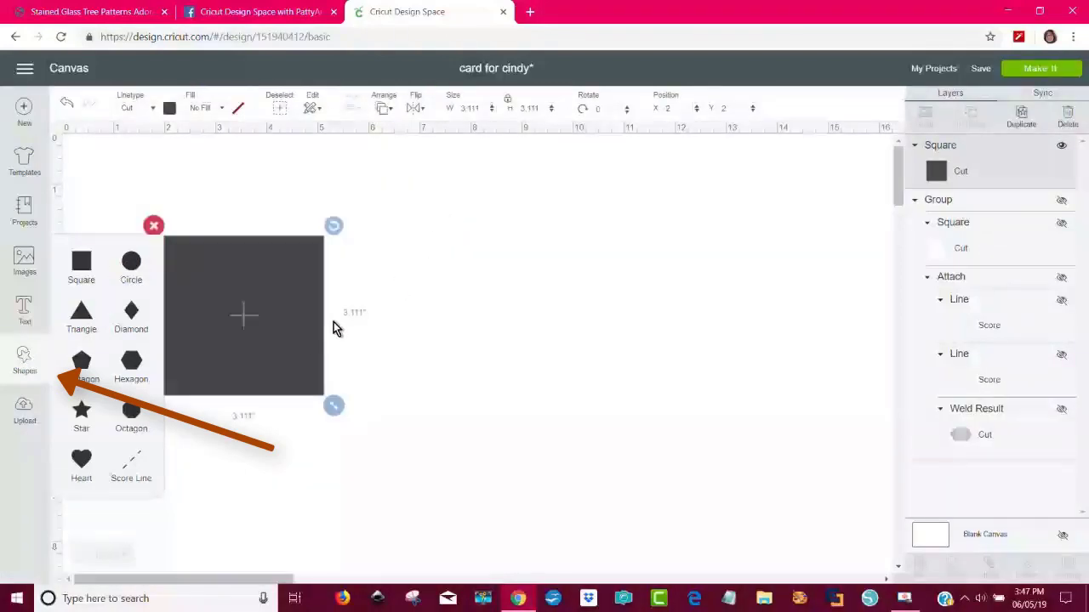
{"action": "left_click_drag", "start_coordinate": [297, 350], "coordinate": [430, 321]}
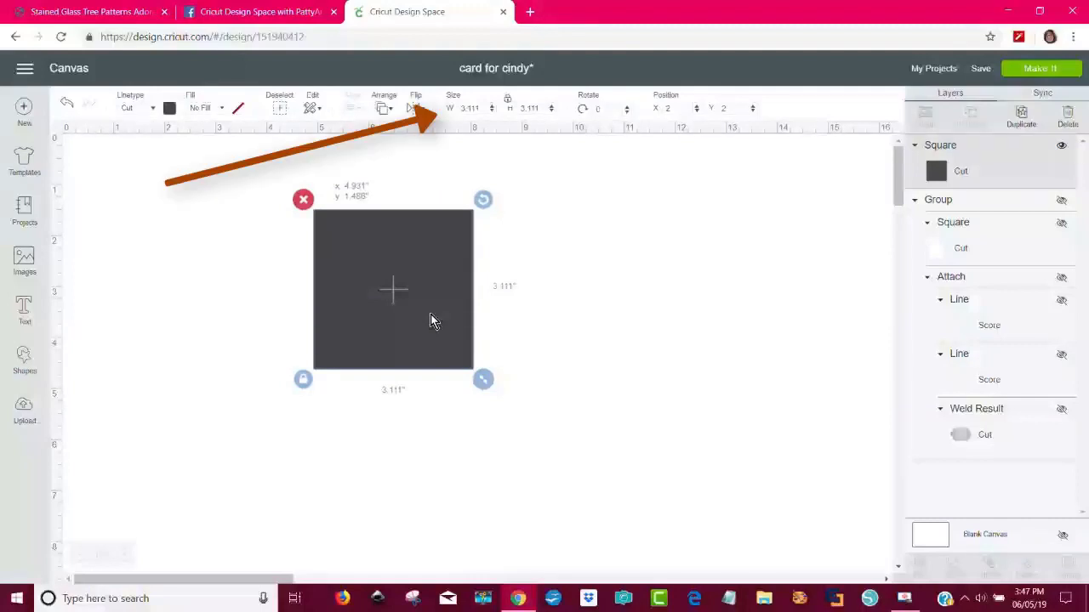
{"action": "left_click_drag", "start_coordinate": [430, 314], "coordinate": [429, 311]}
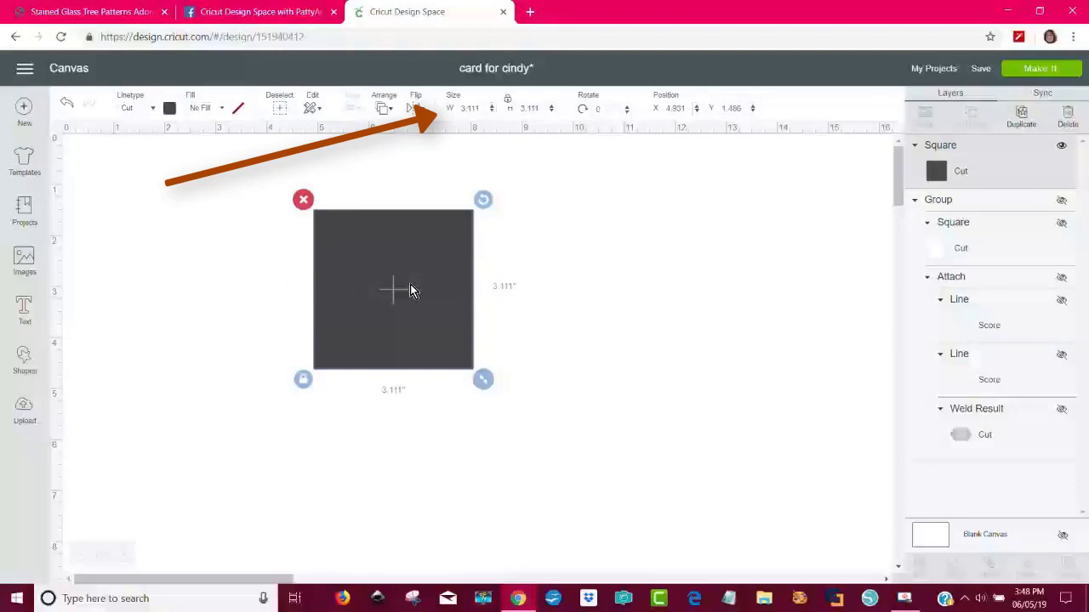
Unlock the square's proportions and resize it to 4.25 inches wide by 5.5 inches high
{"action": "left_click", "coordinate": [508, 100]}
{"action": "left_click", "coordinate": [485, 108]}
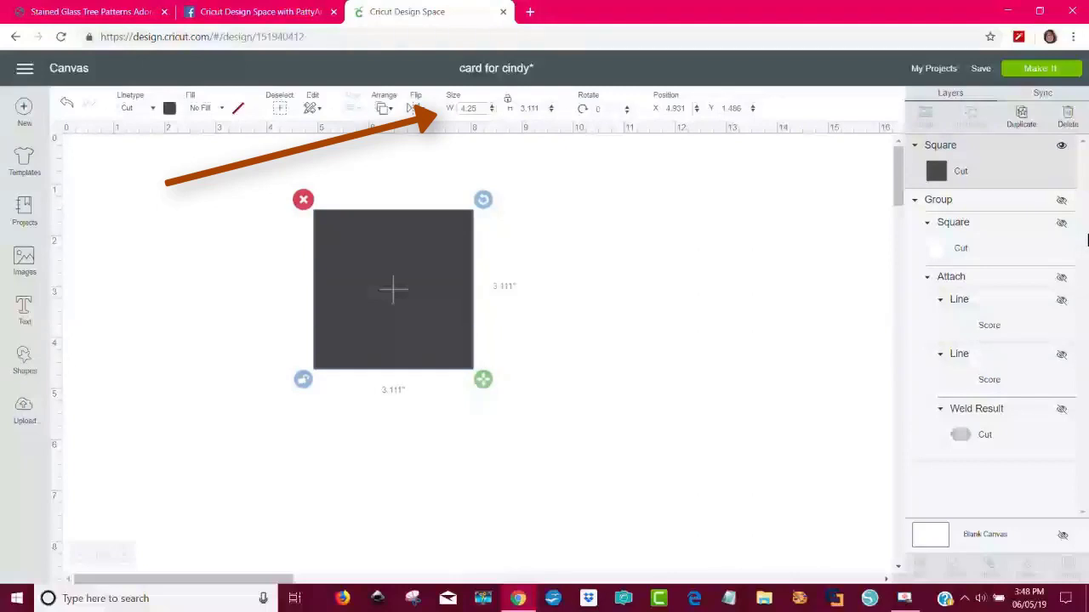
{"action": "type", "text": "4.25"}
{"action": "key", "text": "Return"}
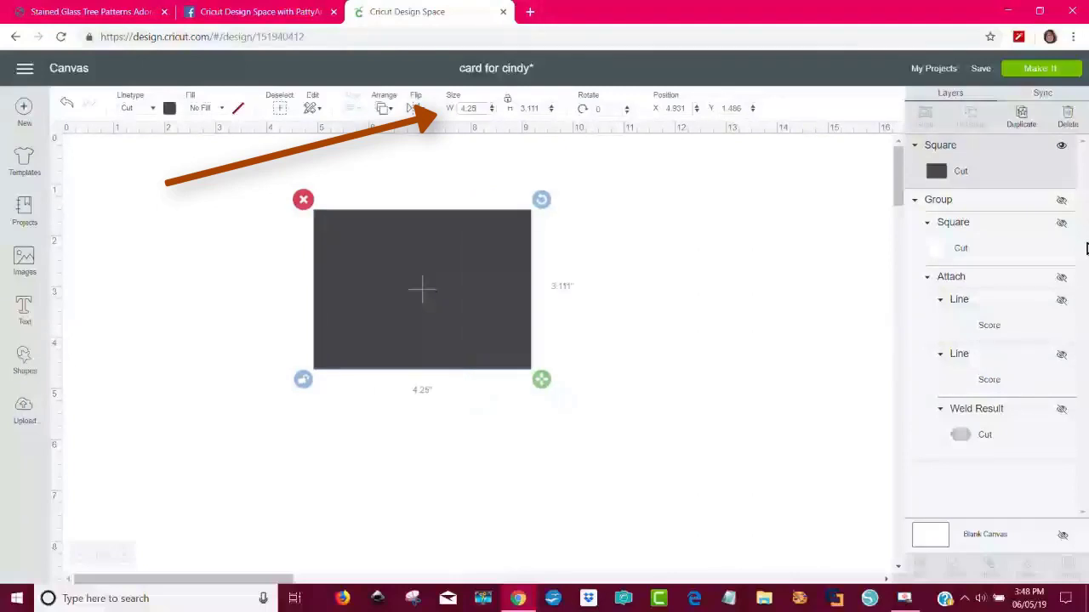
{"action": "left_click", "coordinate": [531, 108]}
{"action": "key", "text": "Return"}
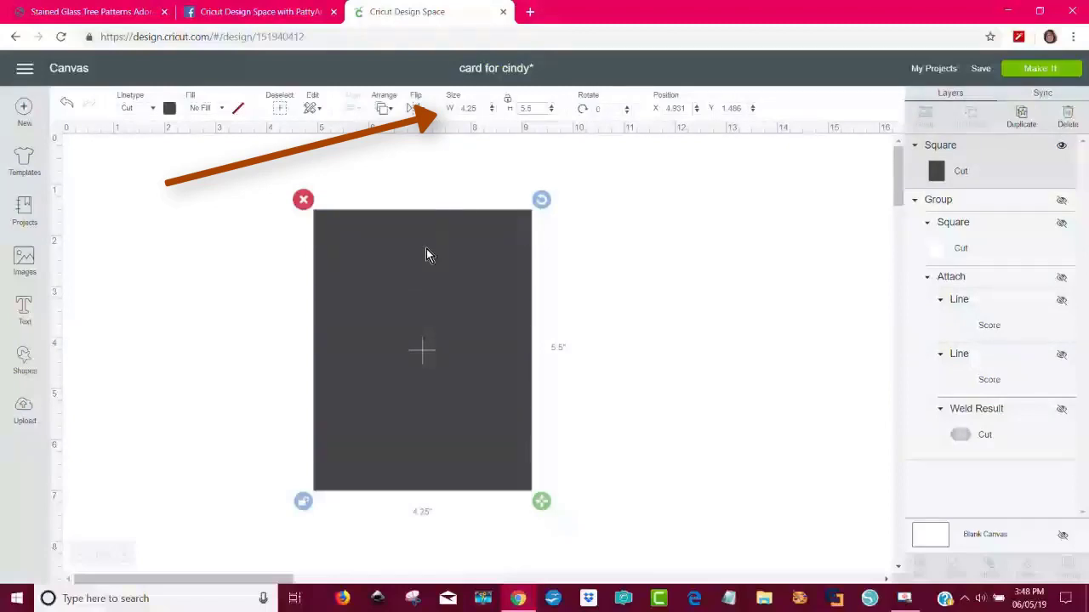
Reposition the rectangle at about X 4.3, Y 0.9 and change its material color to light gray
{"action": "left_click_drag", "start_coordinate": [426, 250], "coordinate": [263, 213]}
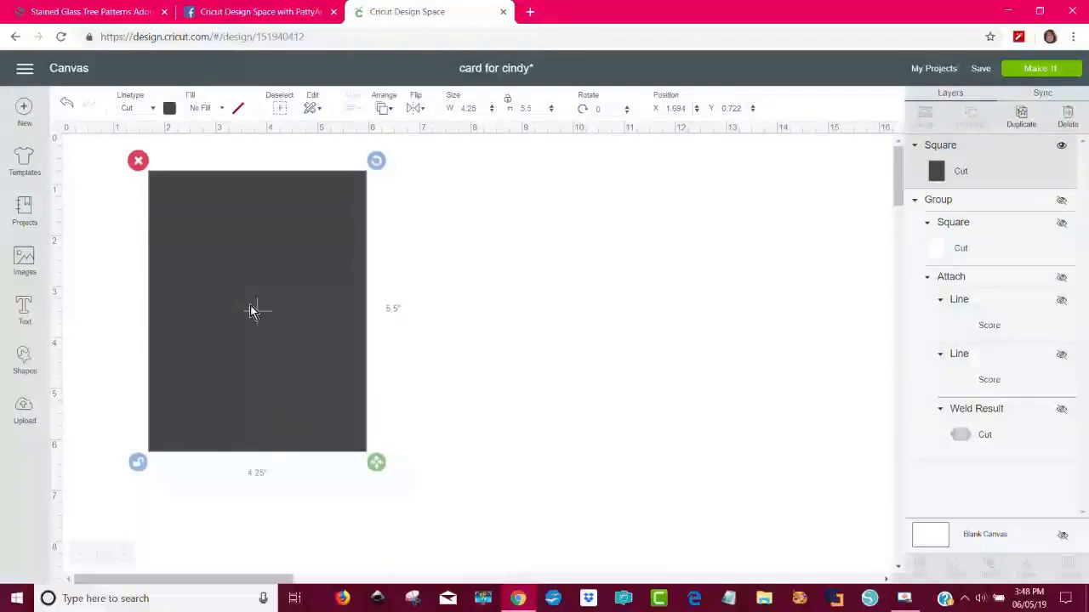
{"action": "left_click_drag", "start_coordinate": [252, 311], "coordinate": [390, 321]}
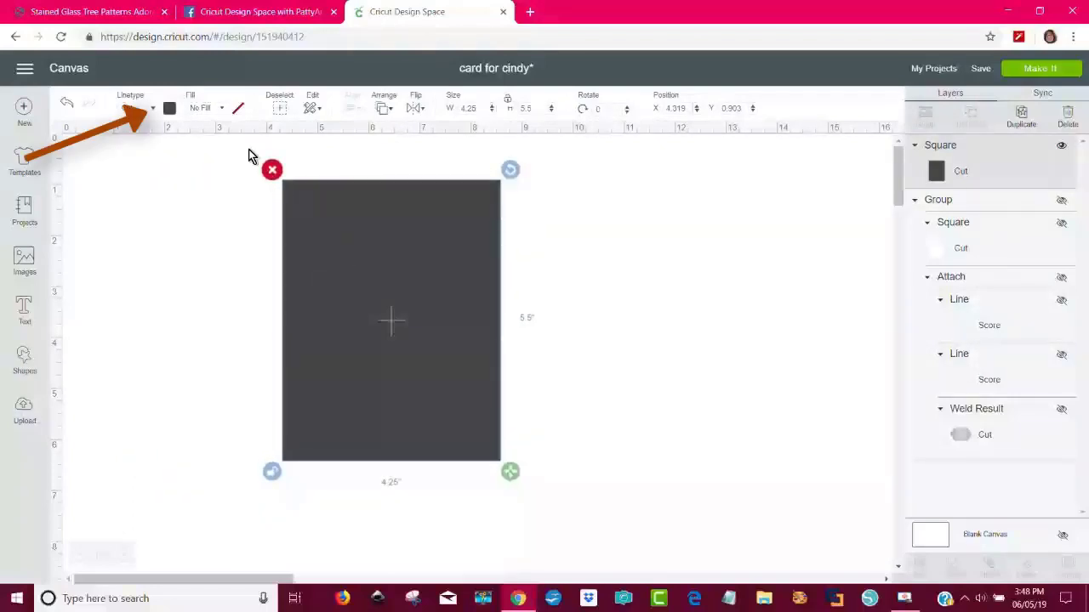
{"action": "left_click", "coordinate": [169, 110]}
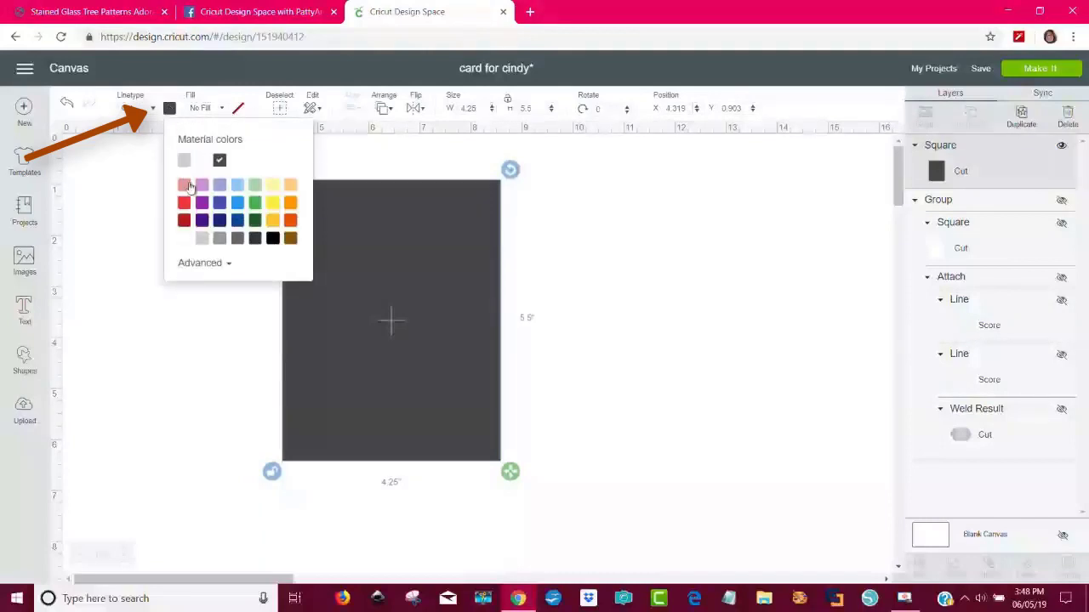
{"action": "left_click", "coordinate": [203, 239]}
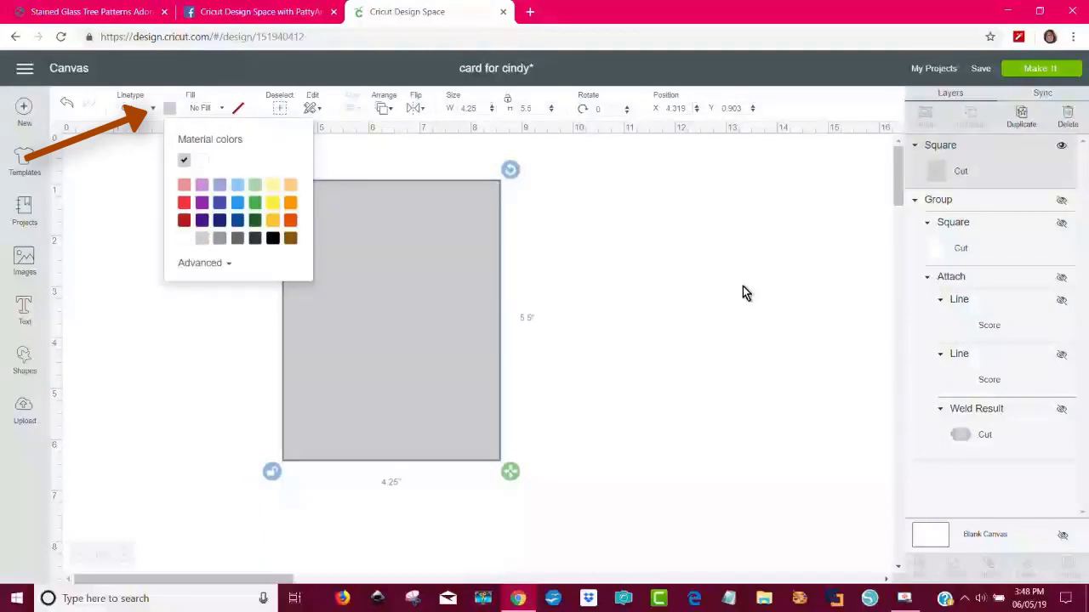
{"action": "left_click", "coordinate": [743, 289]}
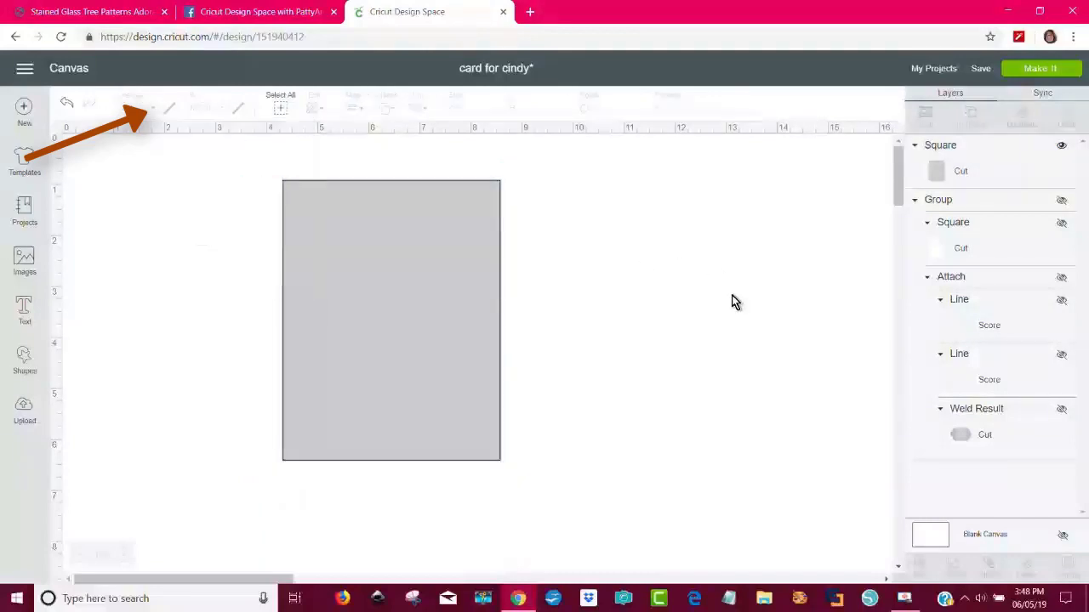
Duplicate the gray rectangle, set the copy aside at about X 15.7, and shift the original to about X 4.6, Y 1.1
{"action": "left_click", "coordinate": [445, 329]}
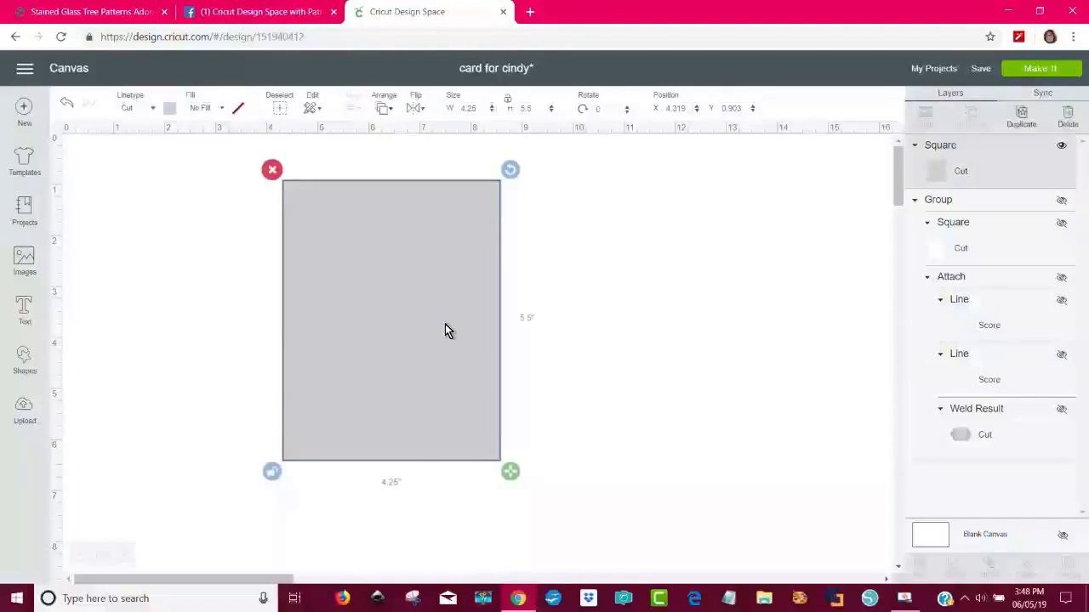
{"action": "left_click", "coordinate": [1023, 119]}
{"action": "left_click_drag", "start_coordinate": [428, 416], "coordinate": [919, 352]}
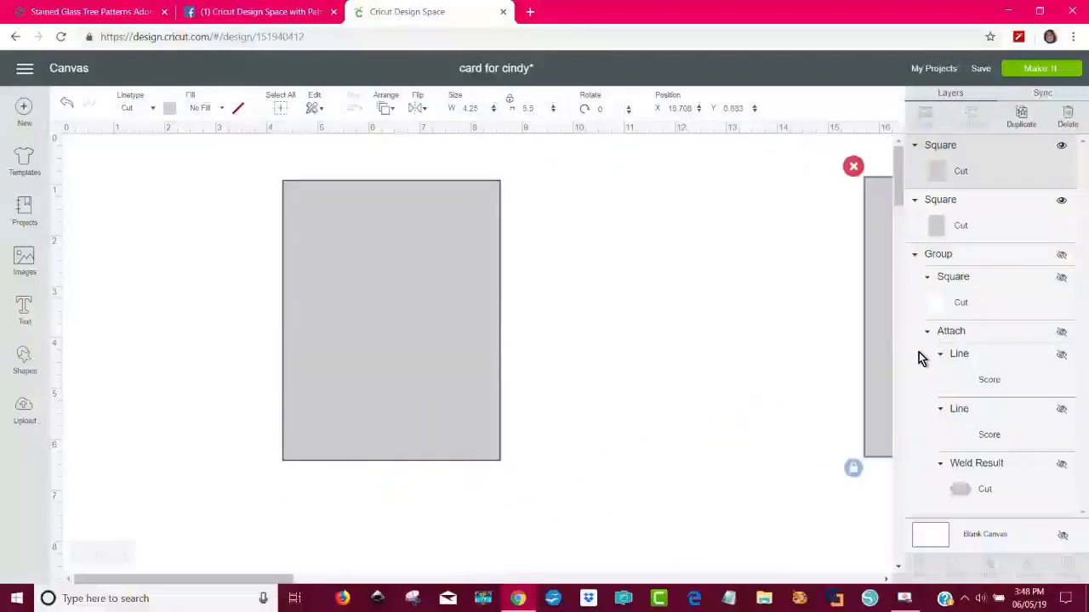
{"action": "mouse_move", "coordinate": [419, 365]}
{"action": "left_mouse_down"}
{"action": "mouse_move", "coordinate": [459, 371]}
{"action": "mouse_move", "coordinate": [434, 376]}
{"action": "left_mouse_up"}
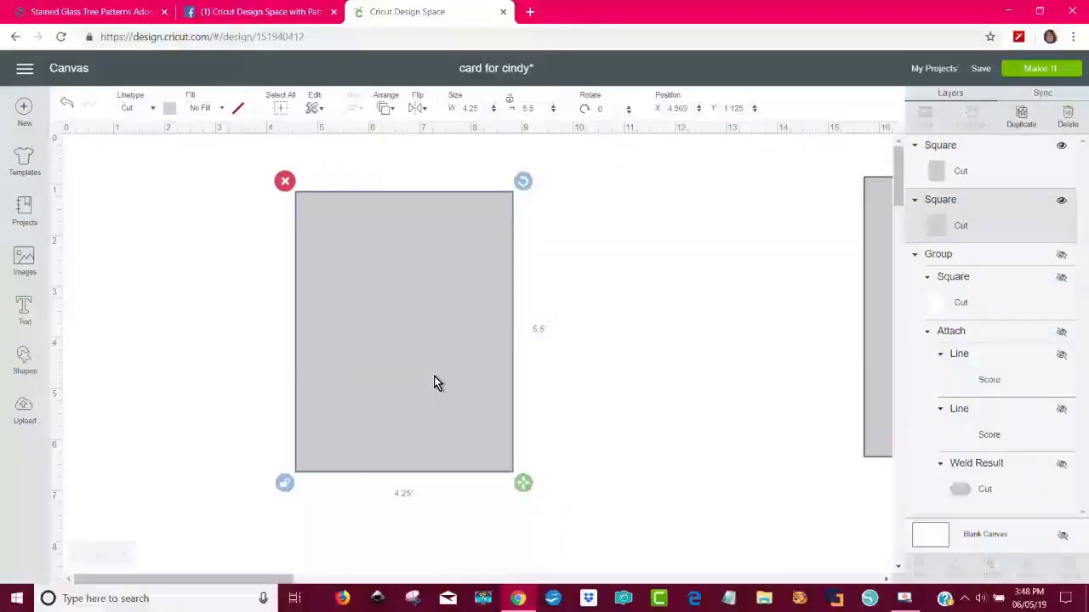
Search the image library for lace and insert the non-printable Vintage Lace Wedding Invitation with the scalloped floral top
{"action": "left_click", "coordinate": [25, 263]}
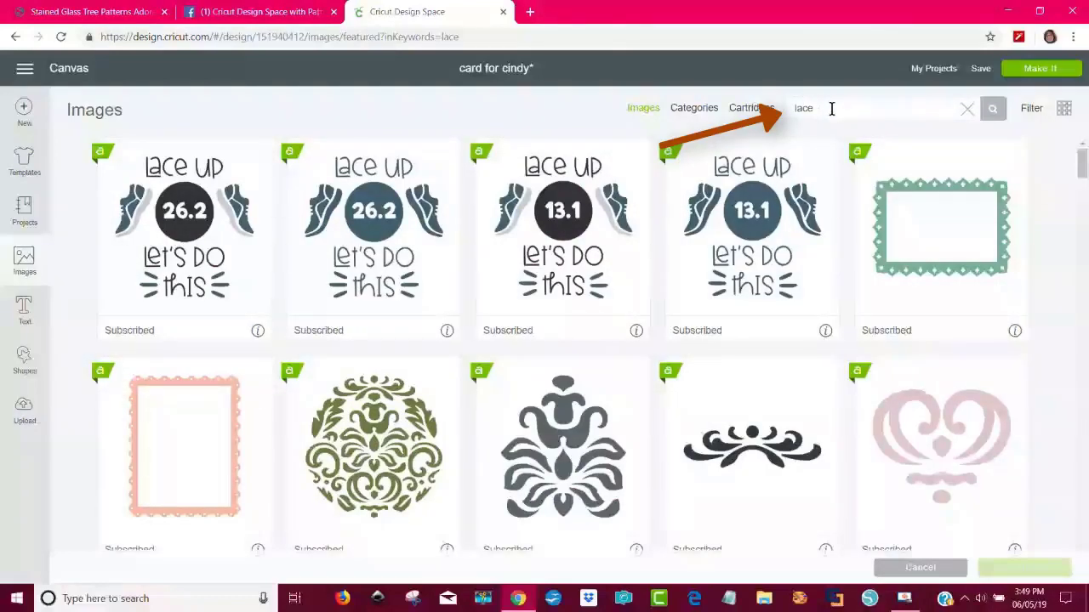
{"action": "scroll", "coordinate": [830, 191], "scroll_direction": "down", "scroll_amount": 4}
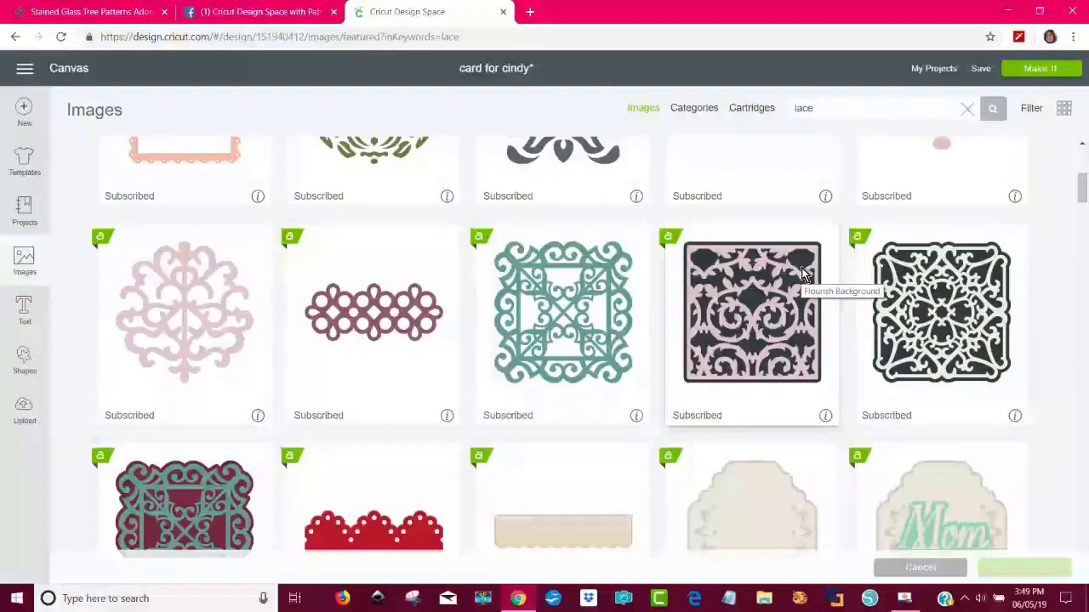
{"action": "scroll", "coordinate": [804, 273], "scroll_direction": "down", "scroll_amount": 4}
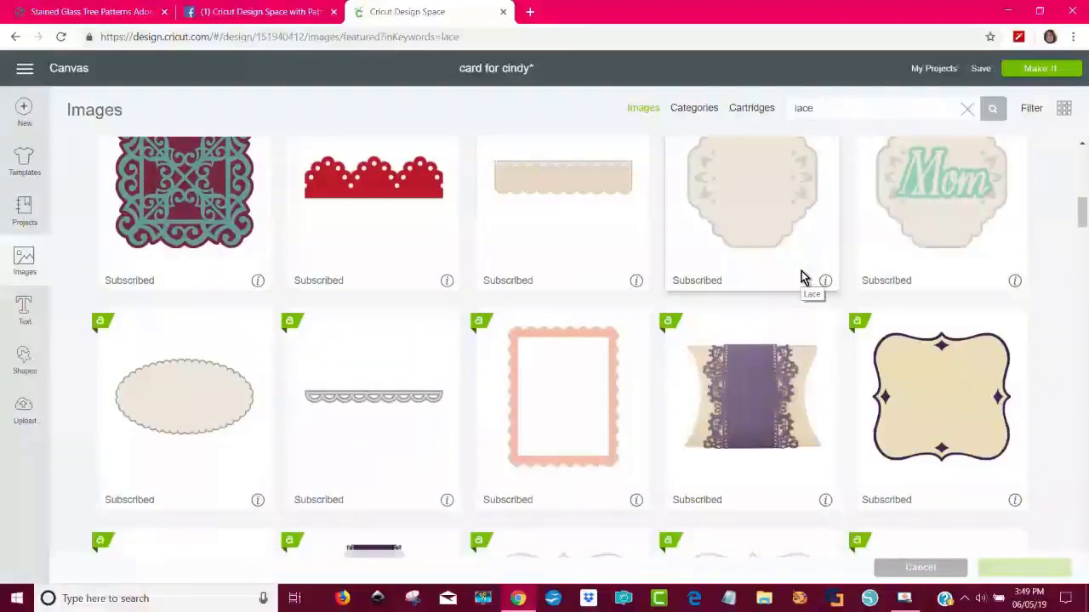
{"action": "scroll", "coordinate": [801, 276], "scroll_direction": "down", "scroll_amount": 4}
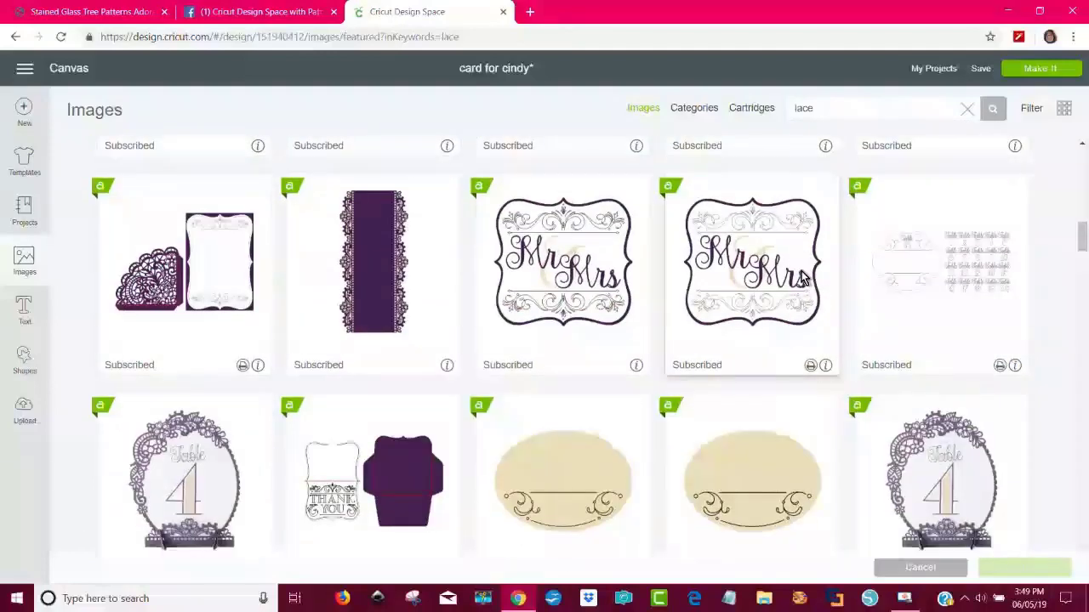
{"action": "scroll", "coordinate": [804, 277], "scroll_direction": "down", "scroll_amount": 4}
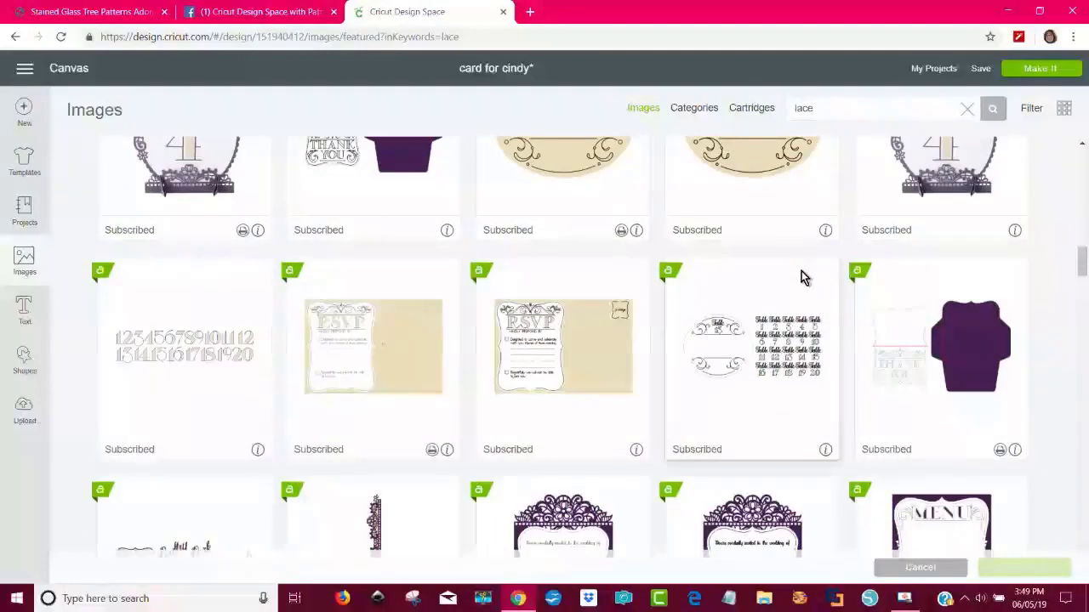
{"action": "scroll", "coordinate": [804, 278], "scroll_direction": "down", "scroll_amount": 4}
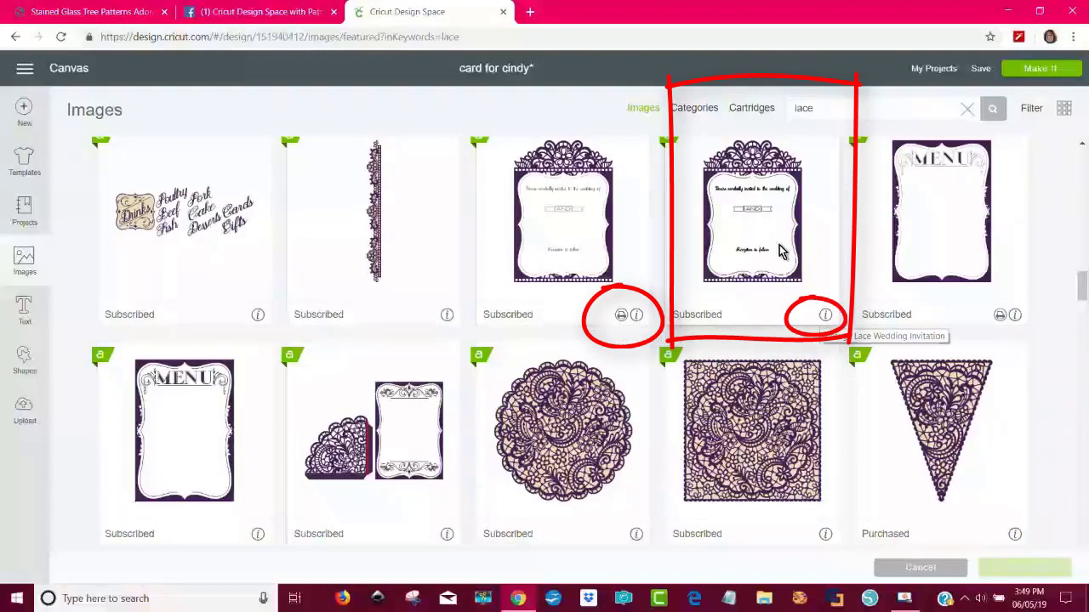
{"action": "left_click", "coordinate": [749, 220]}
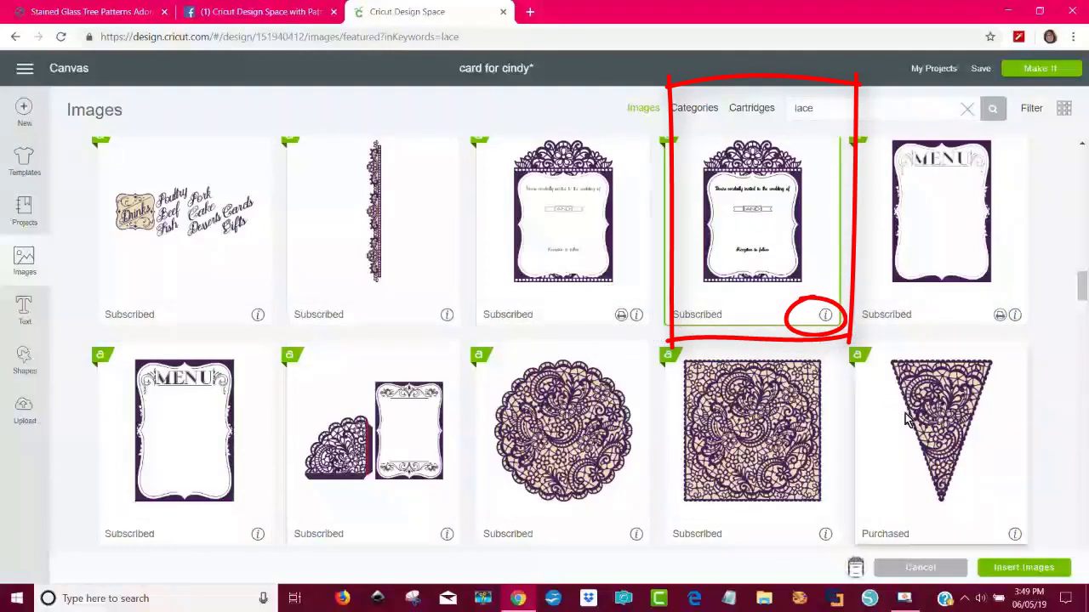
{"action": "left_click", "coordinate": [1011, 572]}
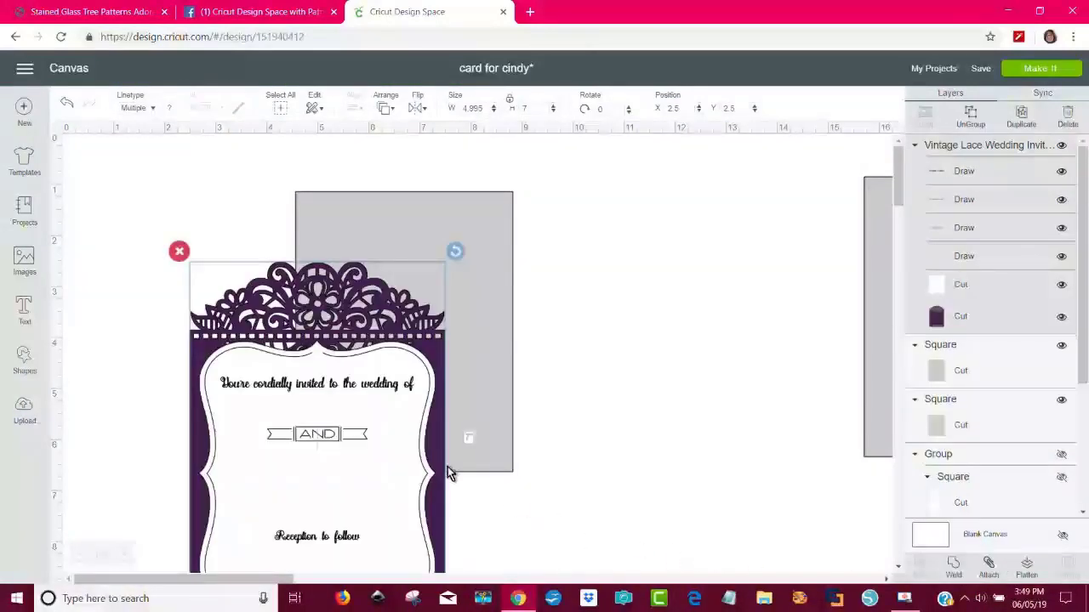
Move the invitation beside the gray rectangle, ungroup it, and delete its white text panel, keeping only the purple lace layer
{"action": "mouse_move", "coordinate": [425, 467]}
{"action": "left_mouse_down"}
{"action": "mouse_move", "coordinate": [815, 338]}
{"action": "mouse_move", "coordinate": [783, 346]}
{"action": "left_mouse_up"}
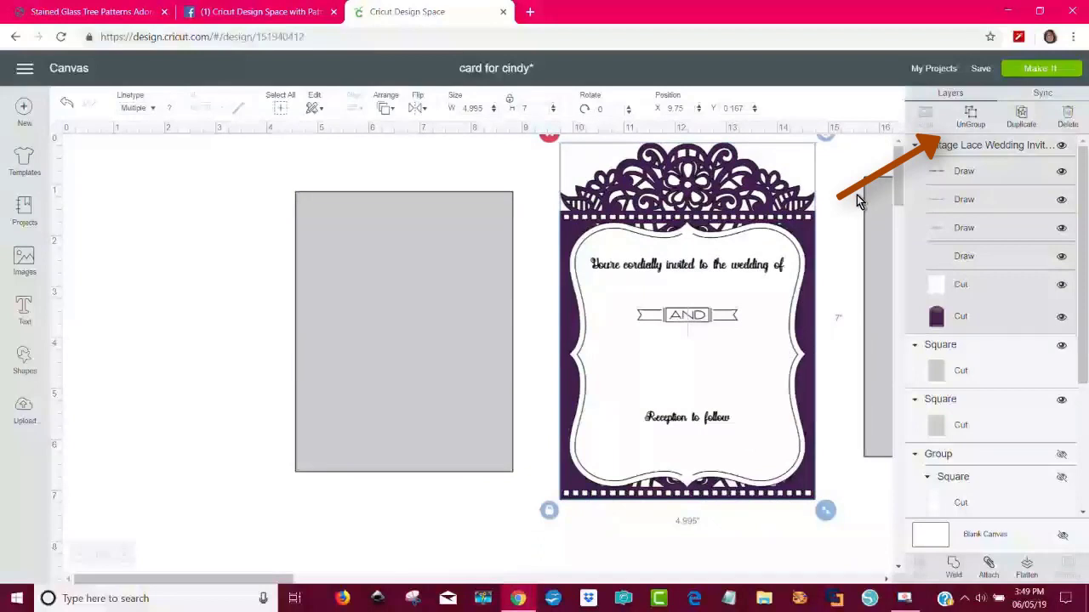
{"action": "left_click", "coordinate": [970, 117]}
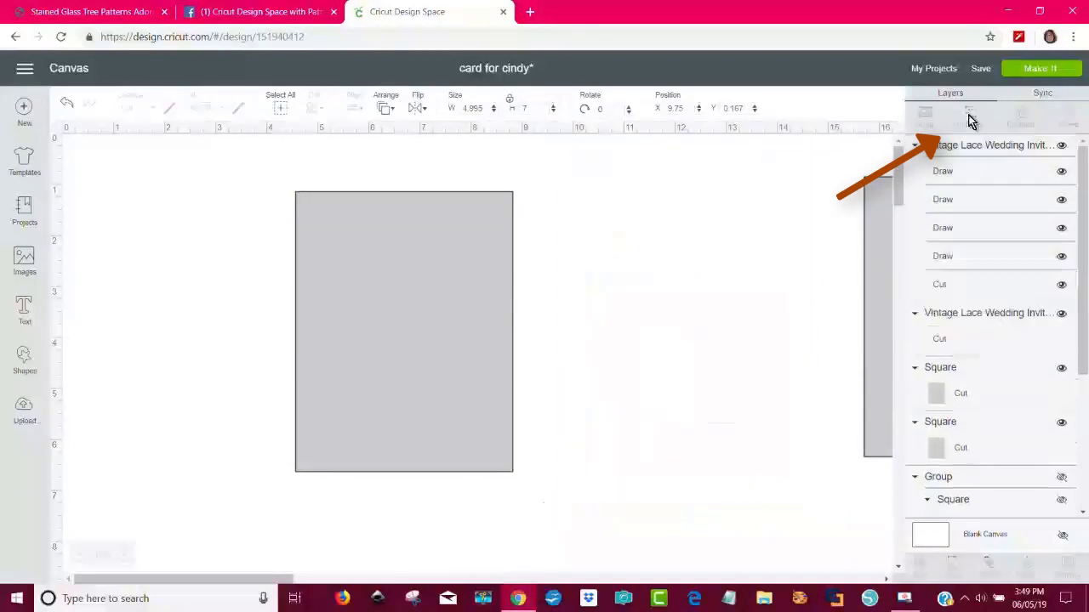
{"action": "left_click_drag", "start_coordinate": [759, 253], "coordinate": [712, 339]}
{"action": "left_click", "coordinate": [542, 277]}
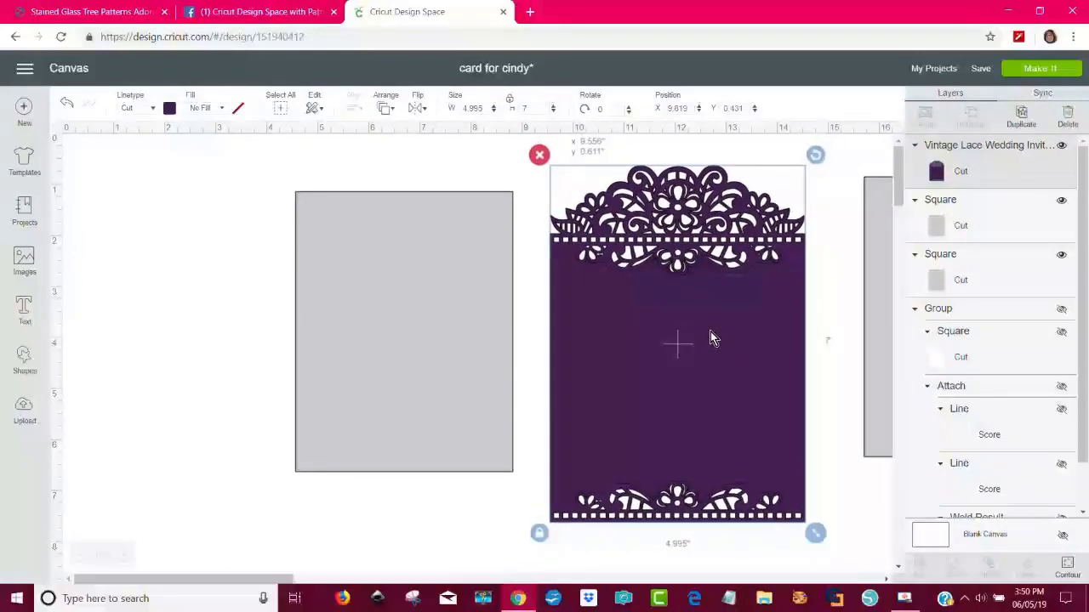
Move the gray rectangle to about X 2.9, Y 1.1 and place a new square shape over its upper part
{"action": "left_click_drag", "start_coordinate": [430, 337], "coordinate": [352, 331]}
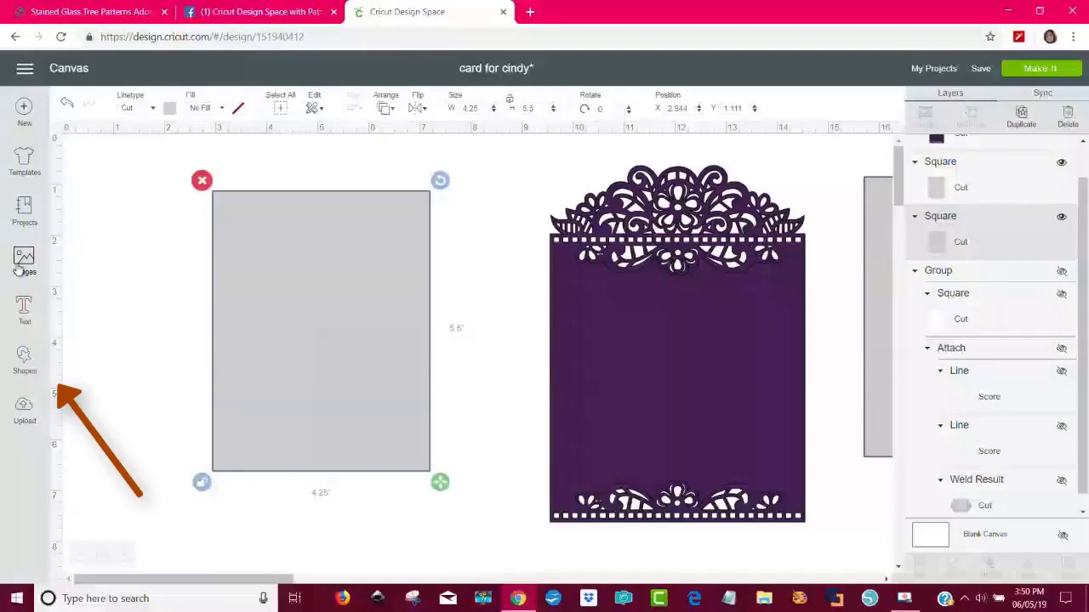
{"action": "left_click", "coordinate": [25, 370]}
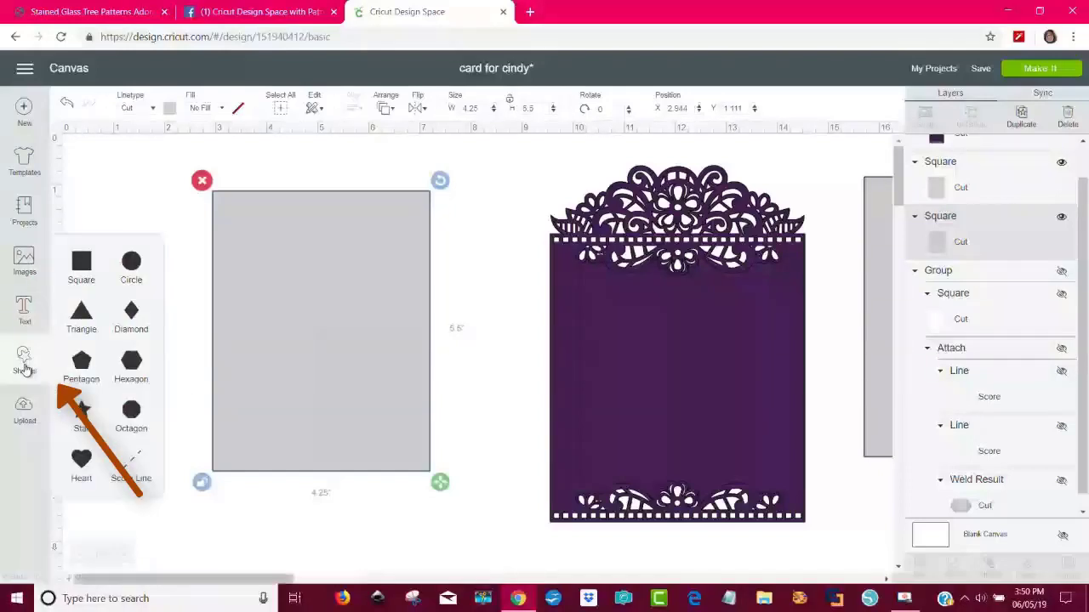
{"action": "left_click", "coordinate": [81, 261]}
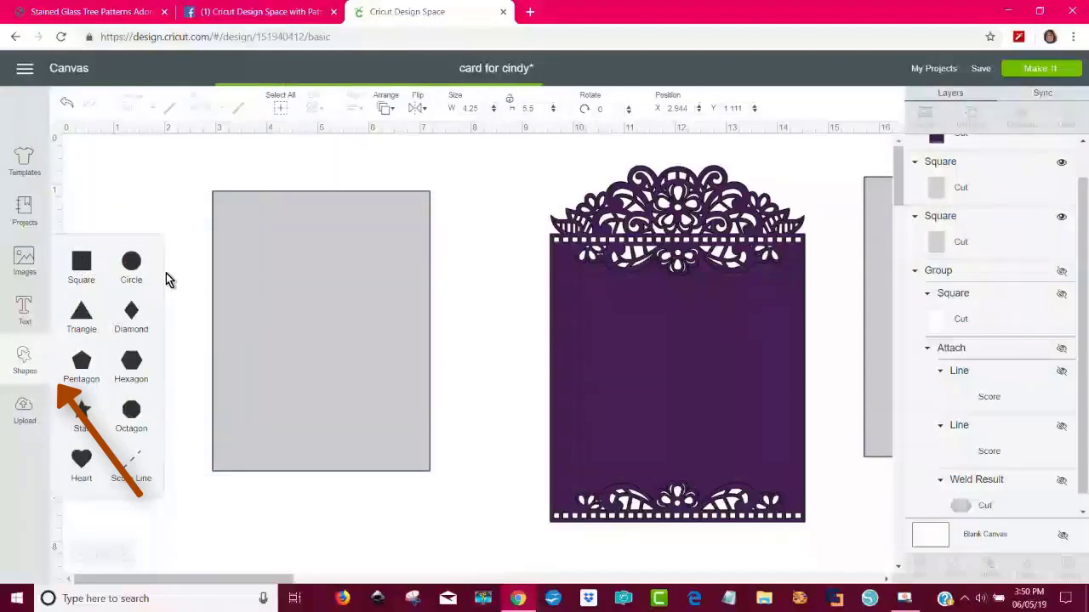
{"action": "left_click_drag", "start_coordinate": [265, 355], "coordinate": [266, 286]}
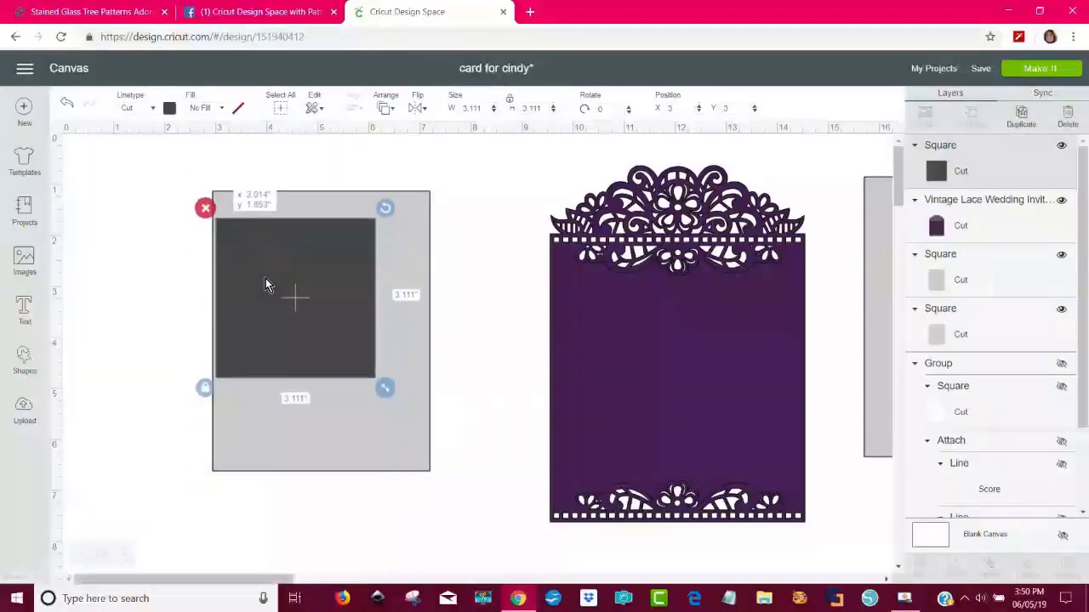
Change the new square's material color to light yellow
{"action": "left_click", "coordinate": [170, 109]}
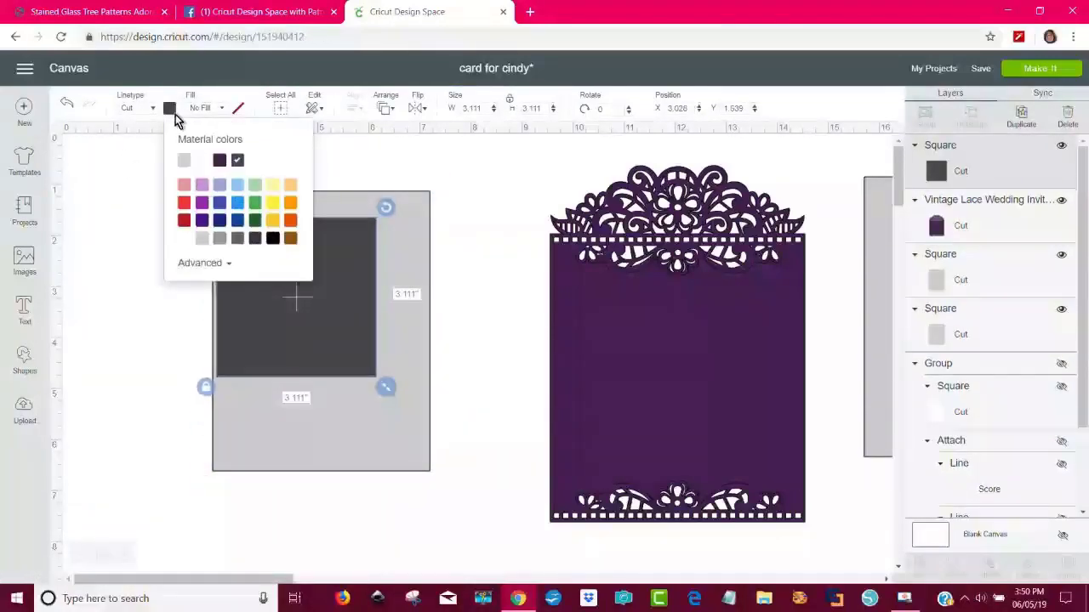
{"action": "left_click", "coordinate": [271, 187]}
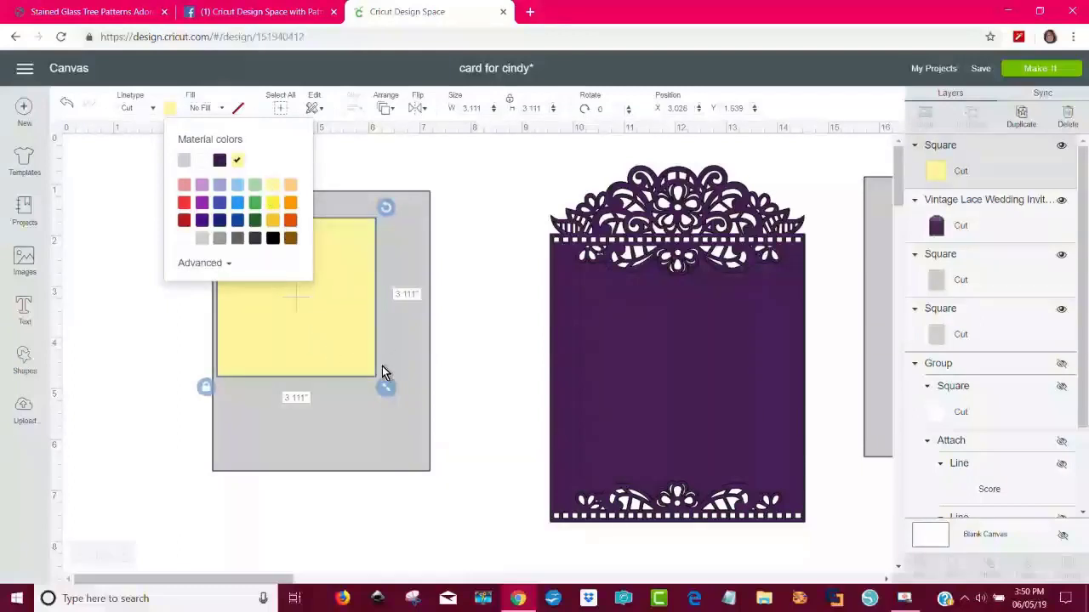
{"action": "left_click", "coordinate": [486, 201]}
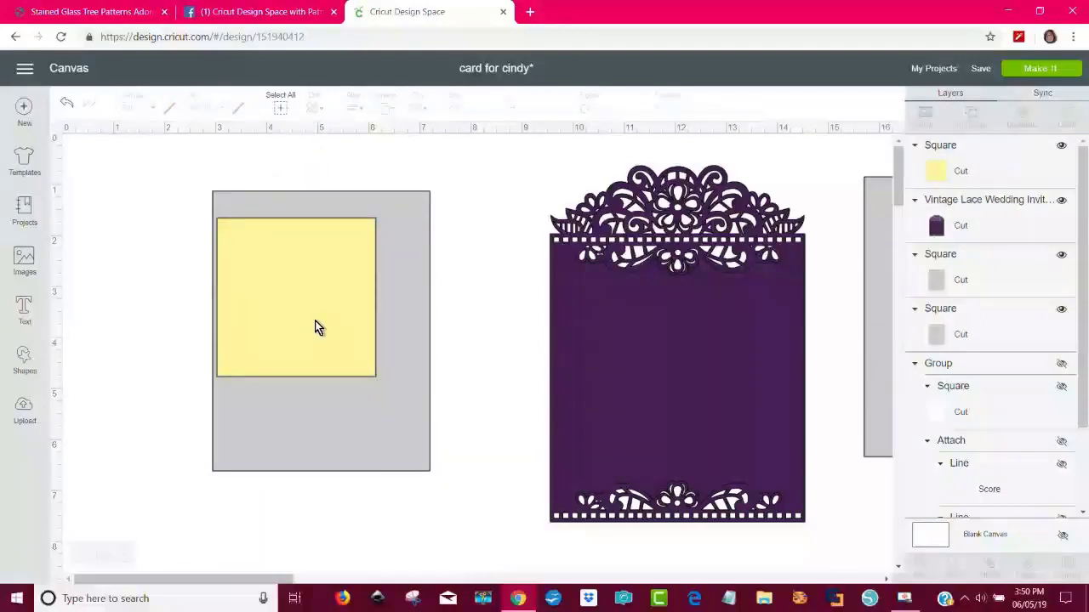
Stretch the yellow square to about 6.39 by 2.71 inches and place it across the invitation directly below its scalloped lace top
{"action": "left_click", "coordinate": [316, 326]}
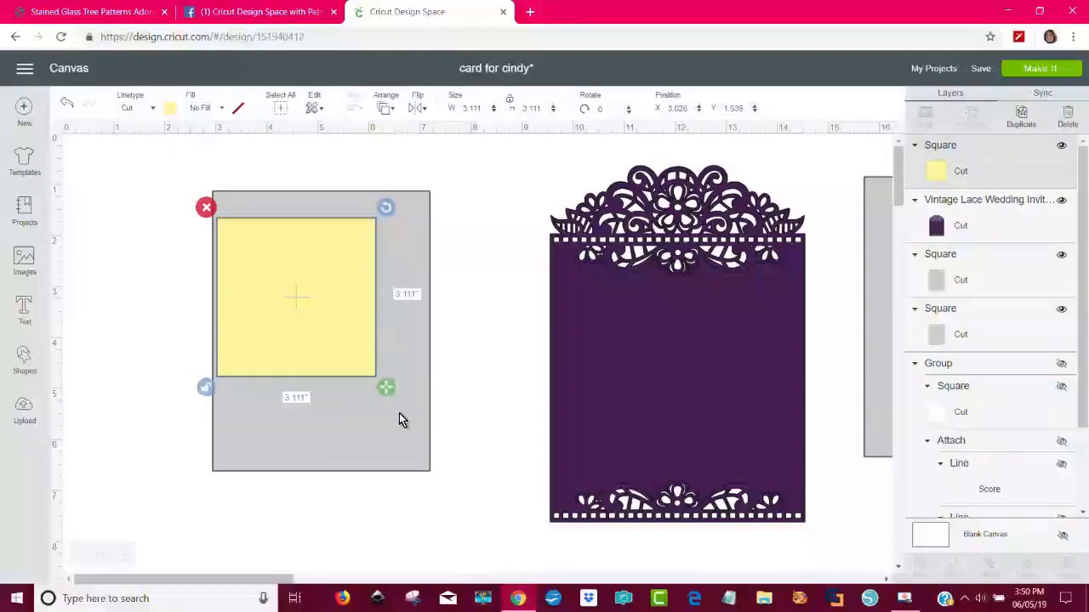
{"action": "left_click_drag", "start_coordinate": [385, 388], "coordinate": [551, 372]}
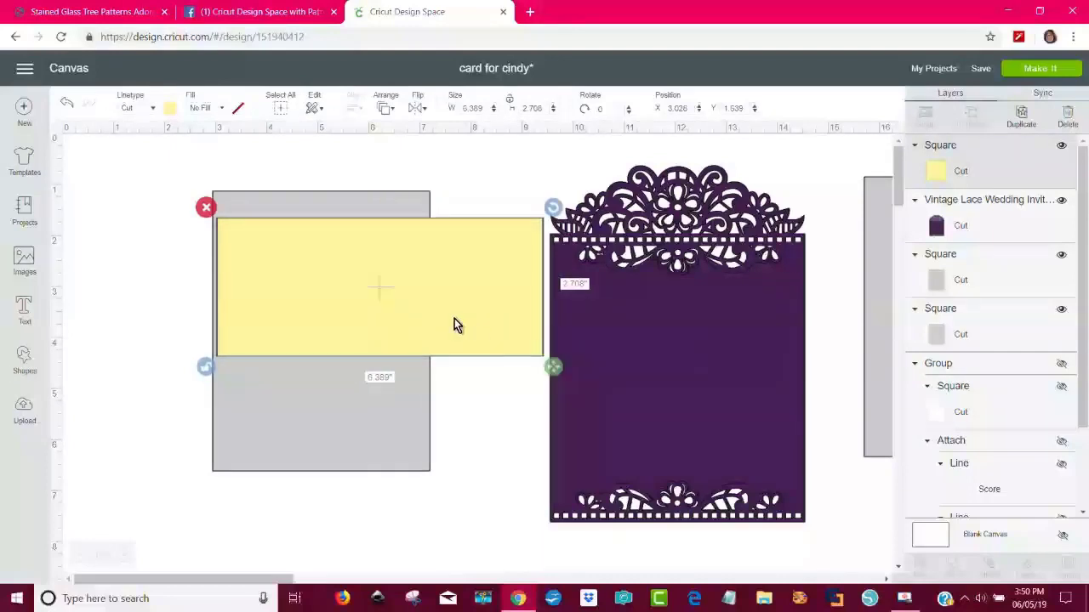
{"action": "left_click_drag", "start_coordinate": [452, 322], "coordinate": [678, 329]}
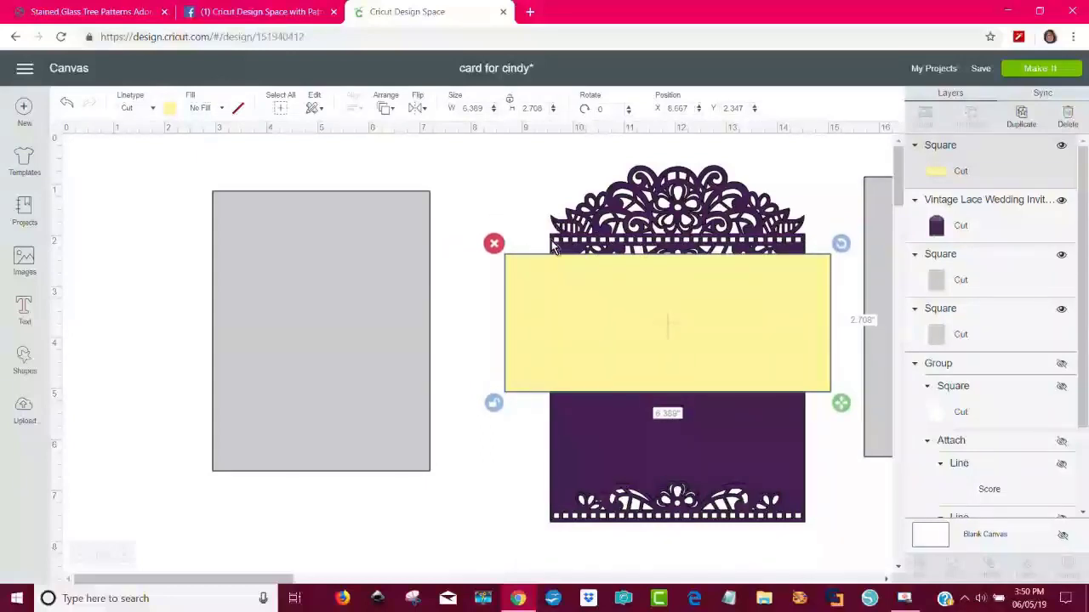
{"action": "left_click_drag", "start_coordinate": [654, 297], "coordinate": [662, 289]}
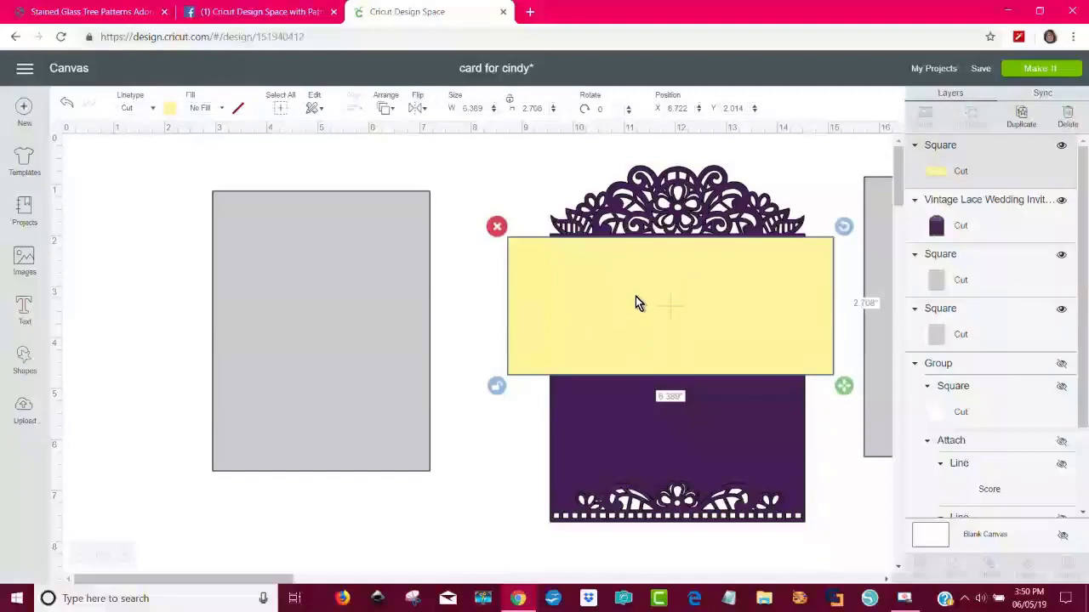
Slice the yellow rectangle out of the purple invitation and delete both yellow pieces and the cut-out purple middle
{"action": "left_click", "coordinate": [668, 223], "text": "shift"}
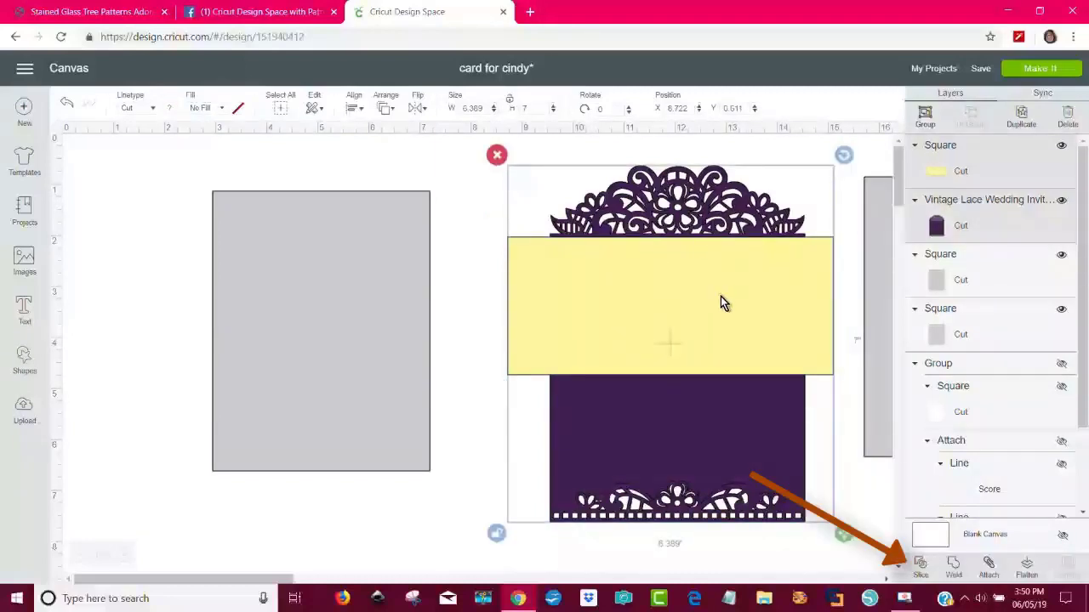
{"action": "left_click", "coordinate": [920, 568]}
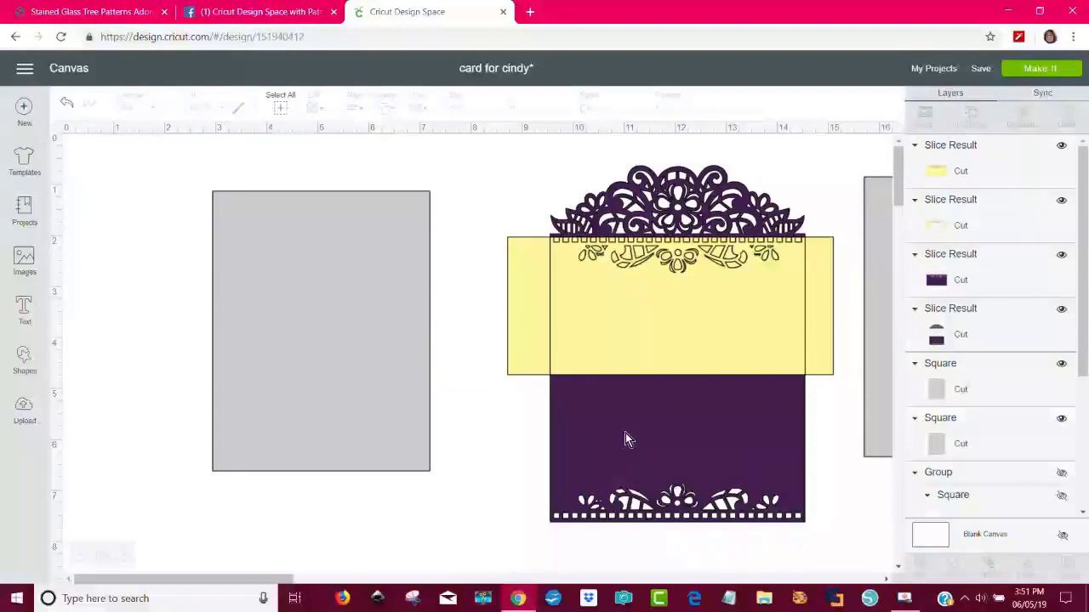
{"action": "left_click_drag", "start_coordinate": [611, 308], "coordinate": [616, 363]}
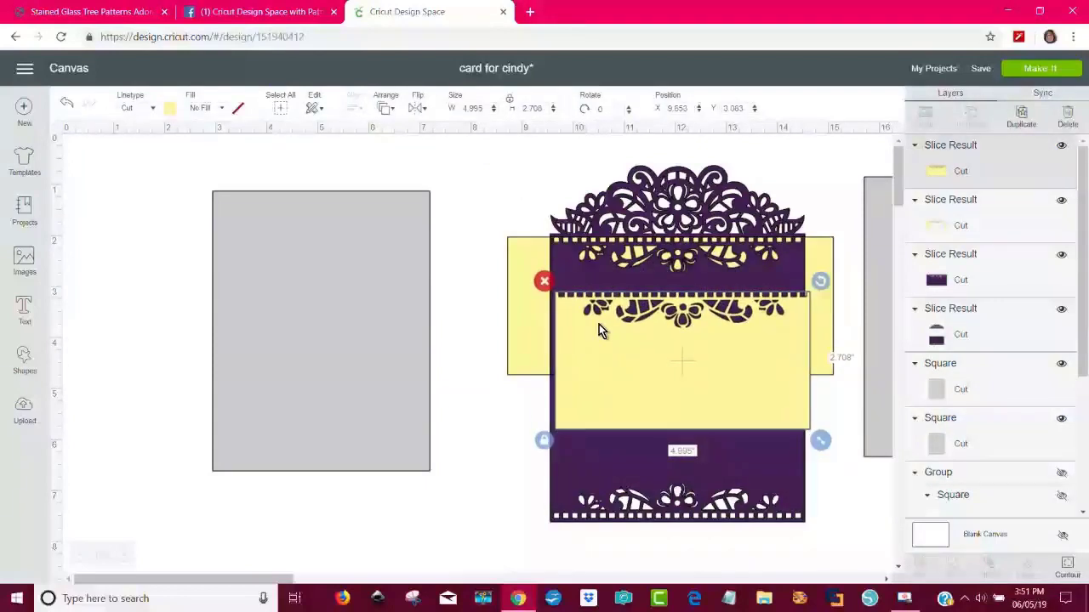
{"action": "left_click", "coordinate": [540, 279]}
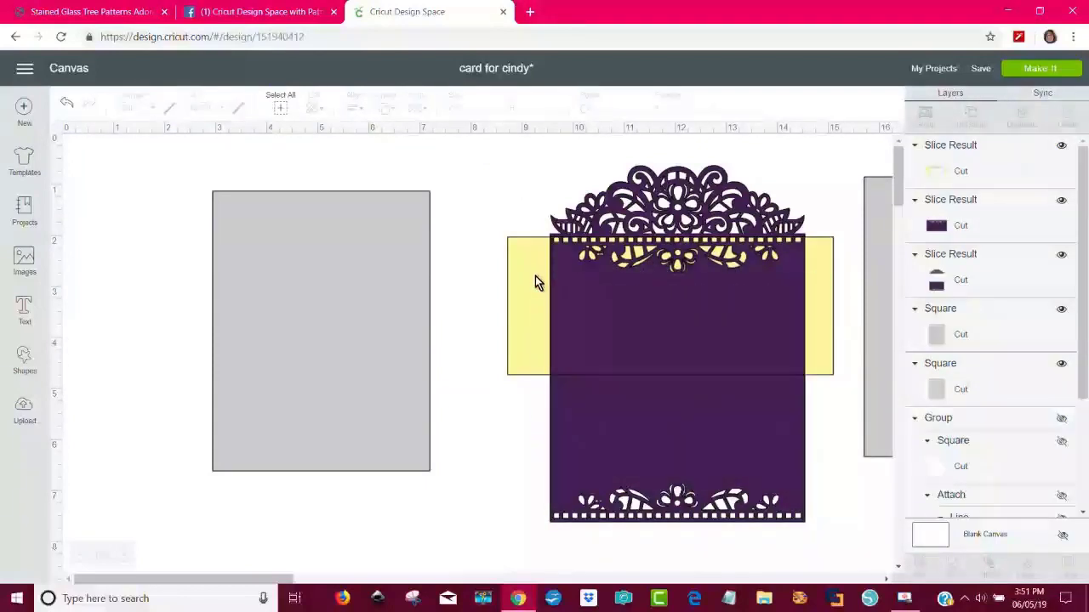
{"action": "left_click", "coordinate": [532, 276]}
{"action": "left_click_drag", "start_coordinate": [532, 276], "coordinate": [529, 347]}
{"action": "left_click", "coordinate": [495, 295]}
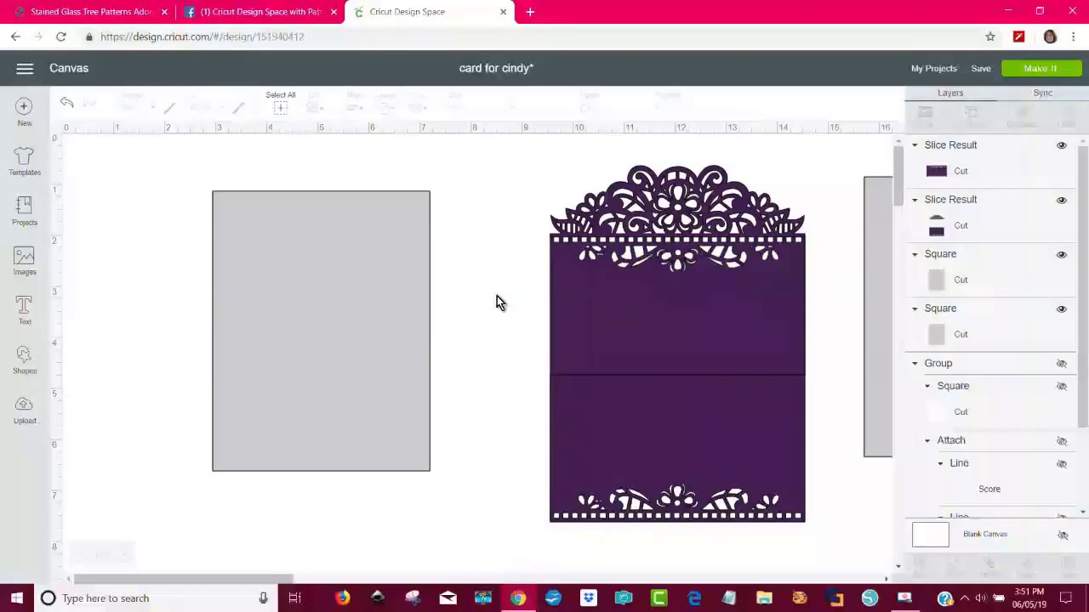
{"action": "left_click_drag", "start_coordinate": [604, 305], "coordinate": [692, 372]}
{"action": "left_click", "coordinate": [553, 292]}
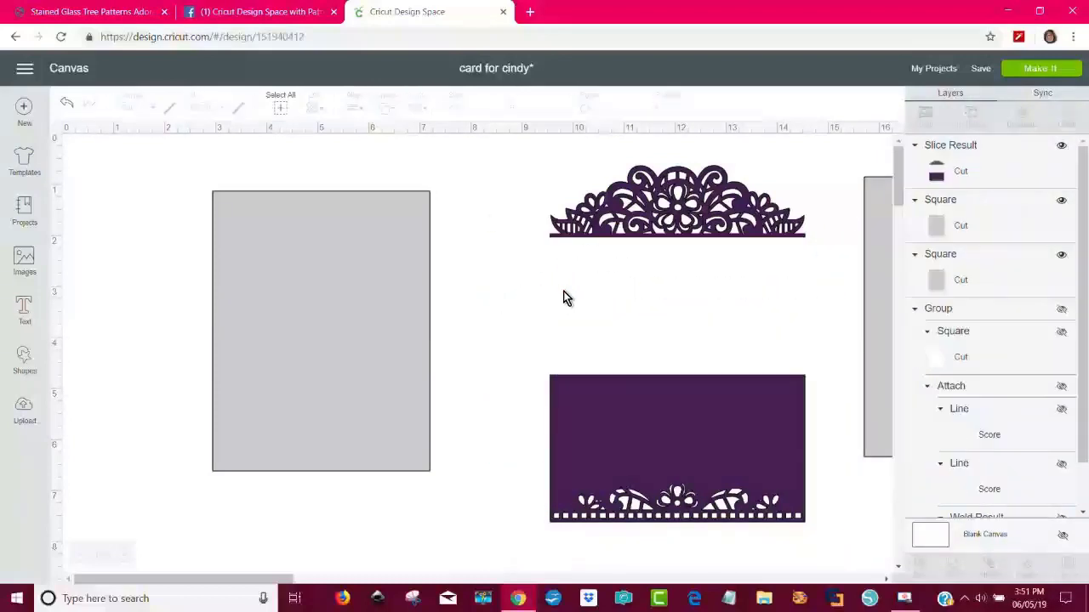
Move the remaining purple lace piece slightly closer to the gray rectangle
{"action": "left_click", "coordinate": [629, 432]}
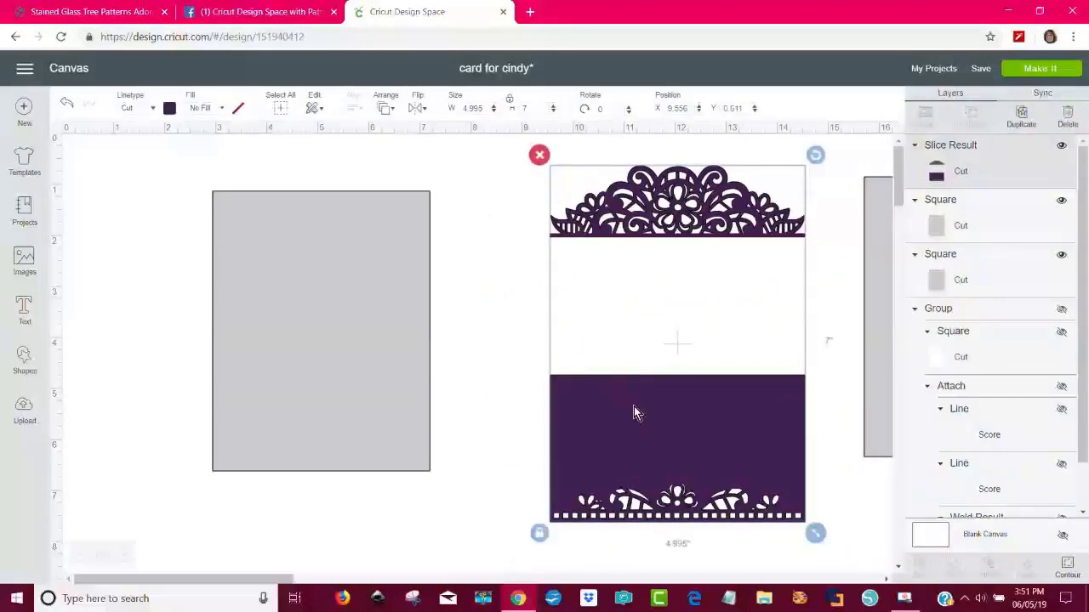
{"action": "mouse_move", "coordinate": [745, 436]}
{"action": "left_mouse_down"}
{"action": "mouse_move", "coordinate": [661, 440]}
{"action": "mouse_move", "coordinate": [755, 425]}
{"action": "mouse_move", "coordinate": [727, 425]}
{"action": "left_mouse_up"}
{"action": "left_click", "coordinate": [846, 381]}
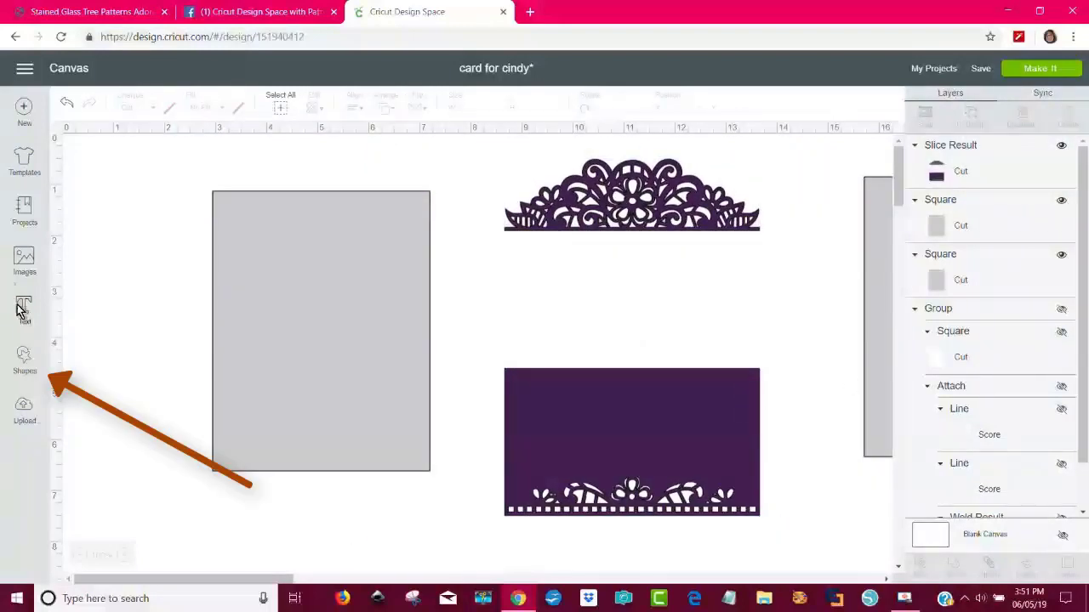
Add a new square and stretch it unproportionally to about 6.53 by 3.78 inches, fully covering the lower purple panel
{"action": "left_click", "coordinate": [24, 361]}
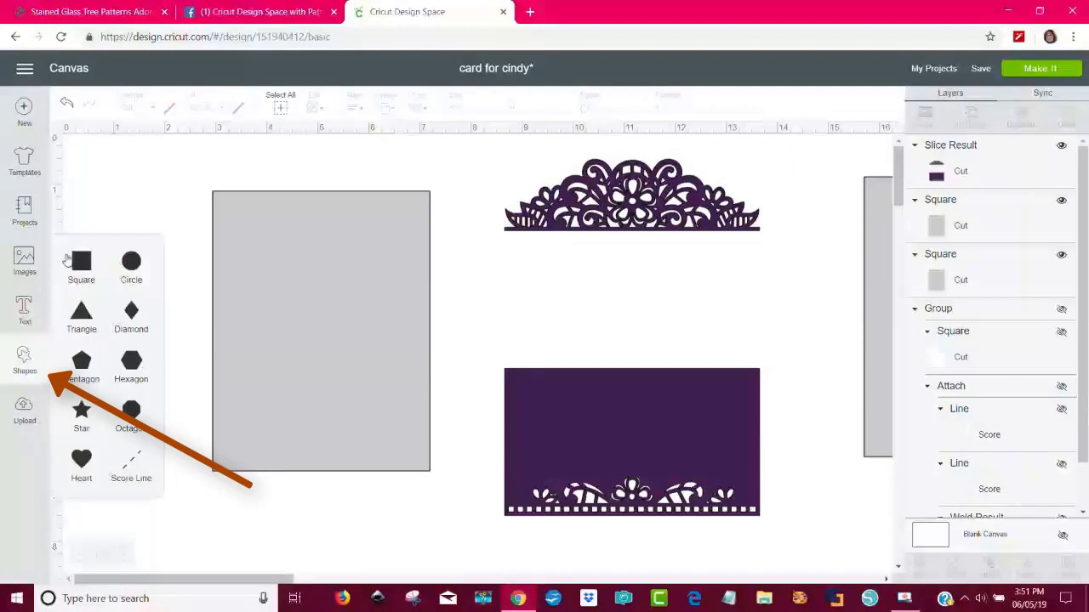
{"action": "left_click", "coordinate": [82, 259]}
{"action": "left_click_drag", "start_coordinate": [297, 403], "coordinate": [572, 440]}
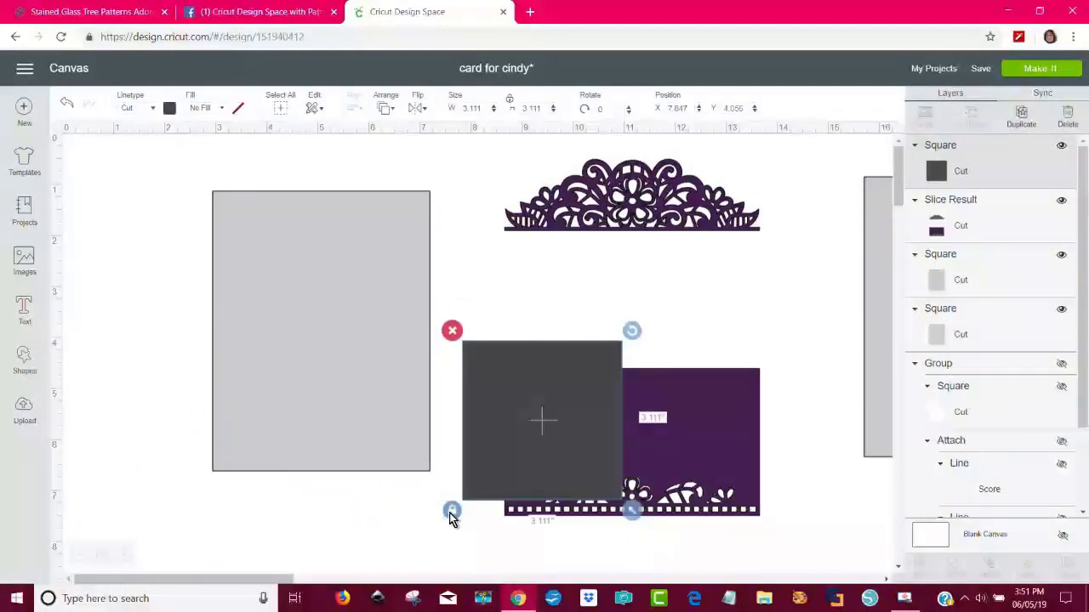
{"action": "left_click_drag", "start_coordinate": [631, 522], "coordinate": [806, 545]}
{"action": "left_click", "coordinate": [757, 564]}
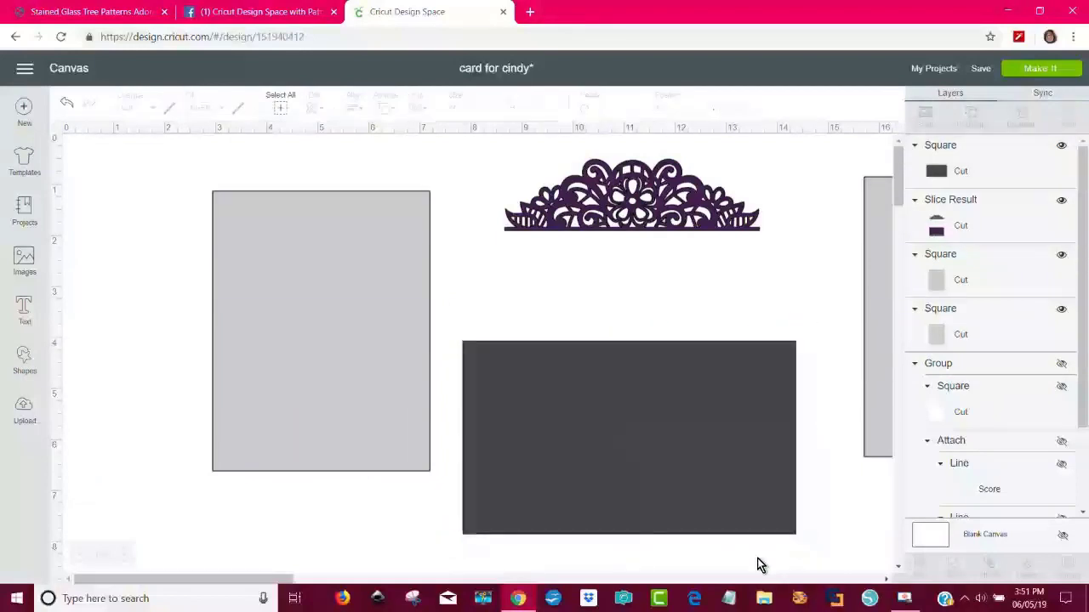
Slice the dark rectangle with the purple lace piece and delete the leftovers, keeping only the scalloped lace top
{"action": "left_click", "coordinate": [779, 347]}
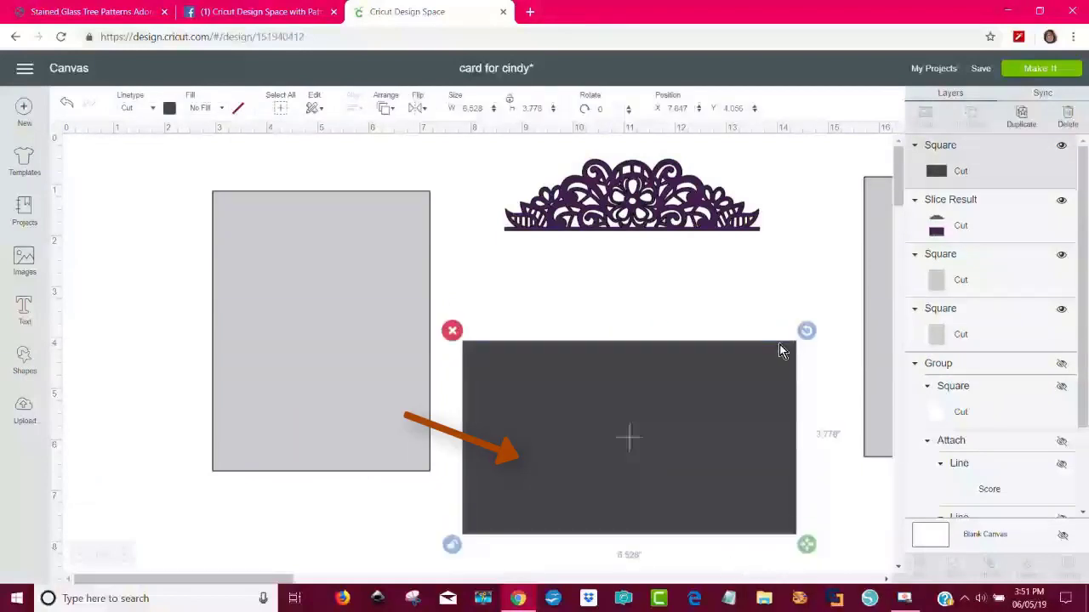
{"action": "left_click", "coordinate": [653, 218], "text": "shift"}
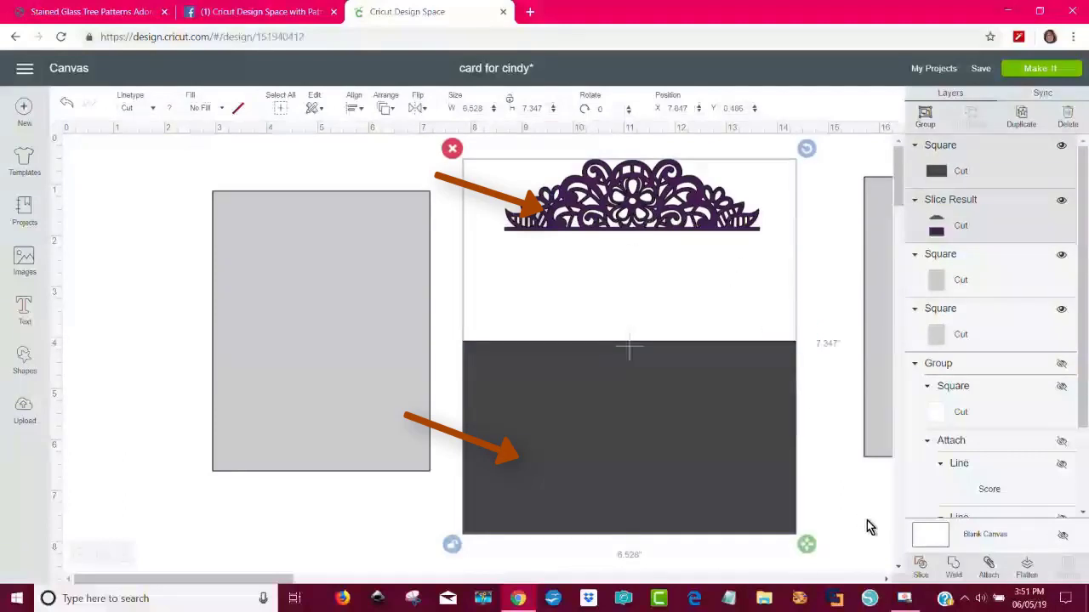
{"action": "left_click", "coordinate": [919, 569]}
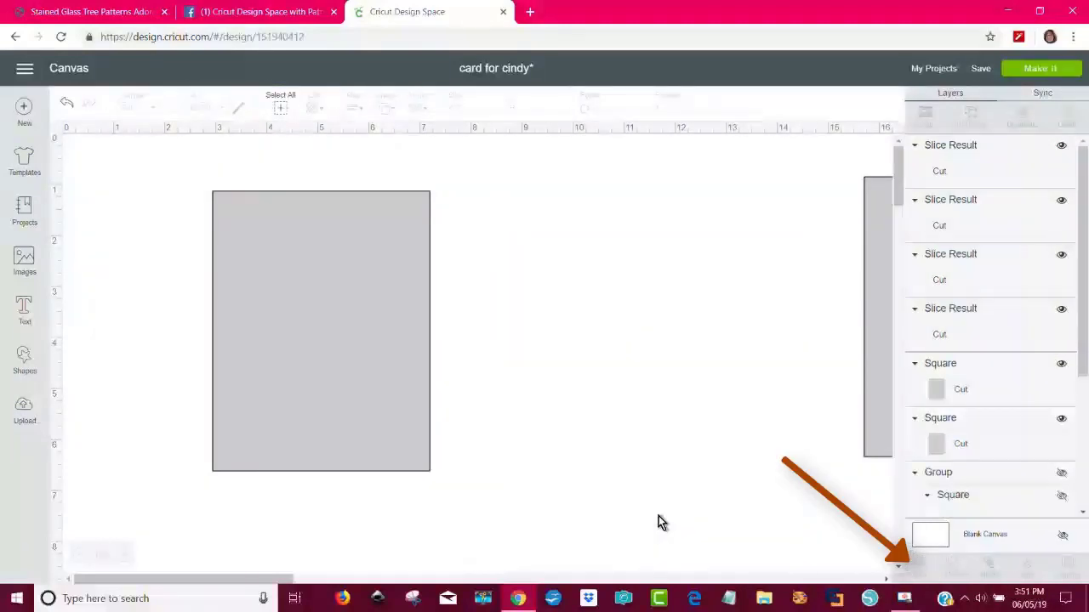
{"action": "left_click", "coordinate": [650, 452]}
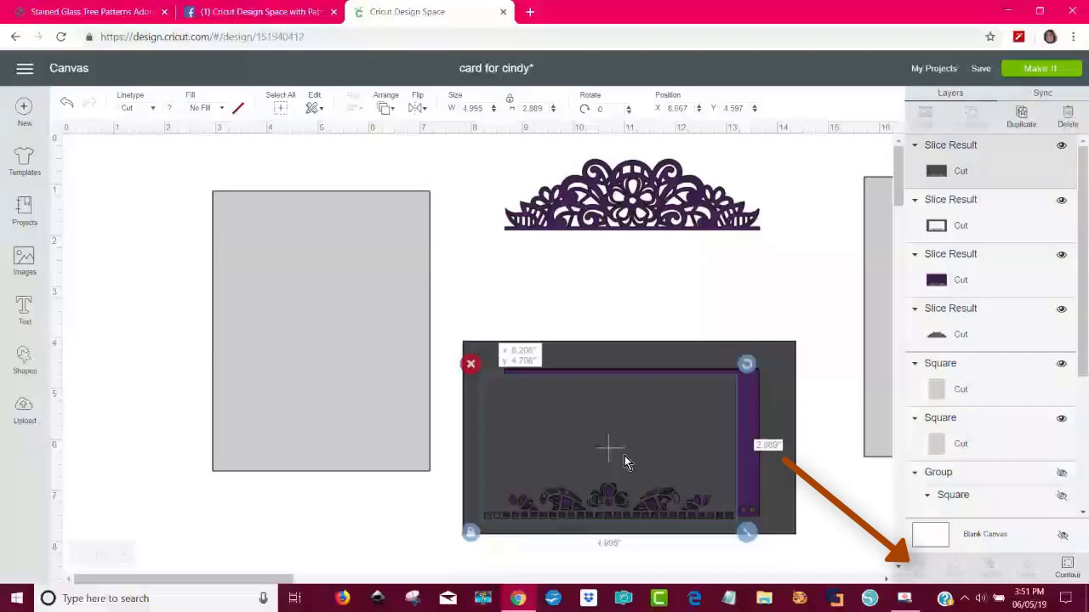
{"action": "left_click", "coordinate": [470, 363]}
{"action": "left_click", "coordinate": [541, 371]}
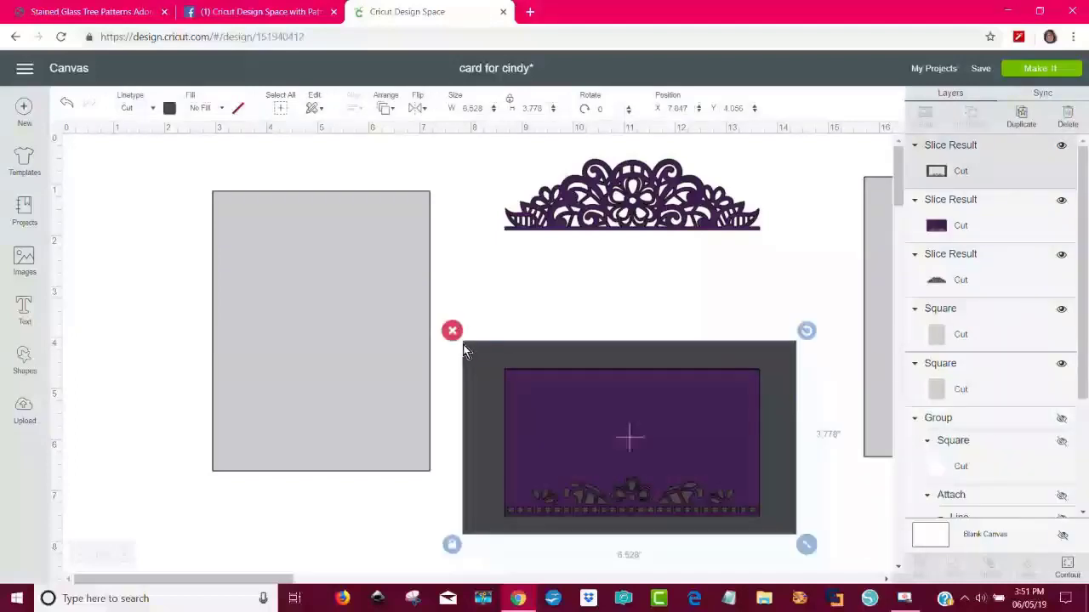
{"action": "left_click", "coordinate": [451, 331]}
{"action": "left_click", "coordinate": [529, 382]}
{"action": "left_click", "coordinate": [495, 358]}
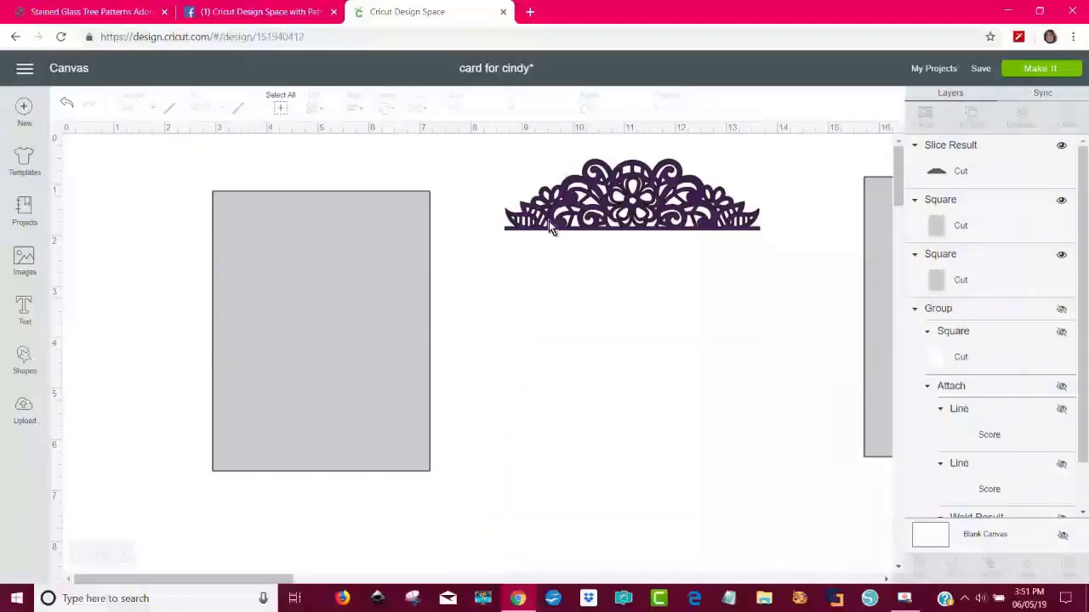
Rotate the lace edging to 90 degrees and align its straight side with the gray rectangle's left edge, at about X 2.95, Y 1.11
{"action": "left_click_drag", "start_coordinate": [593, 219], "coordinate": [332, 308]}
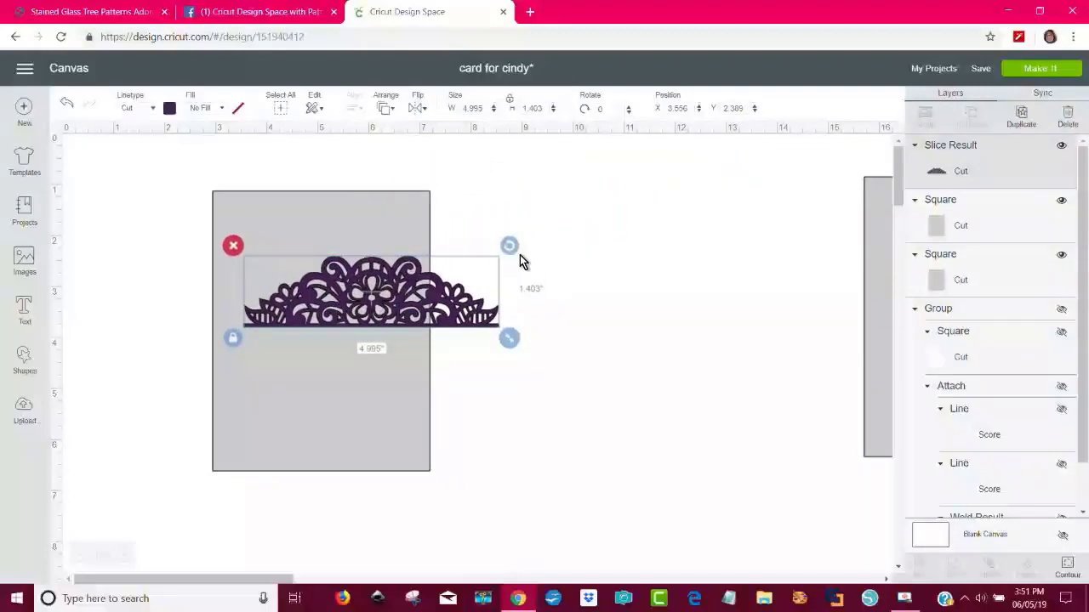
{"action": "left_click_drag", "start_coordinate": [514, 247], "coordinate": [502, 408]}
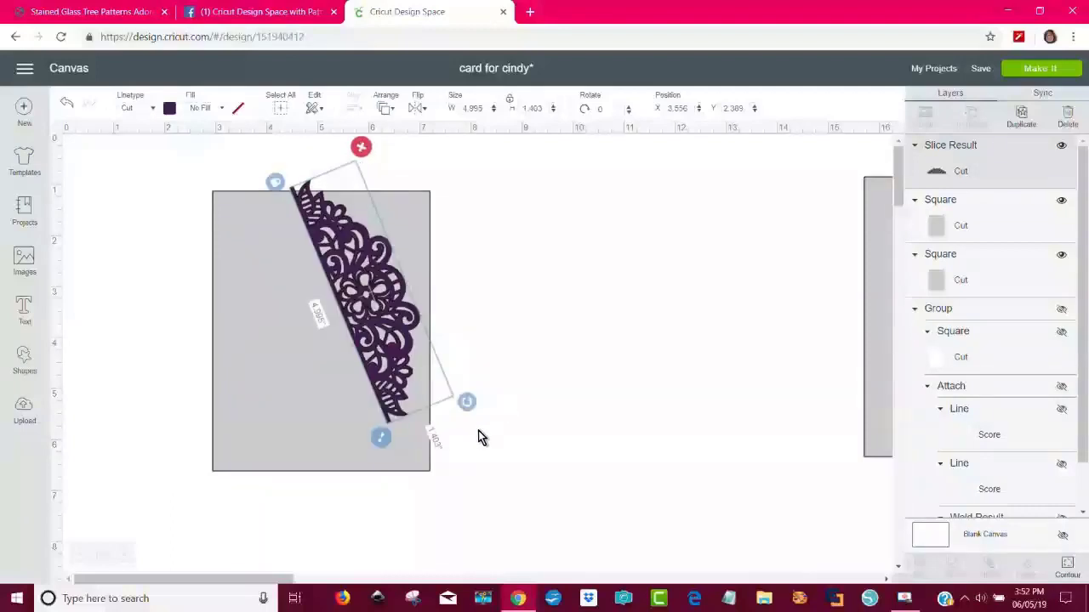
{"action": "left_click_drag", "start_coordinate": [459, 454], "coordinate": [443, 459]}
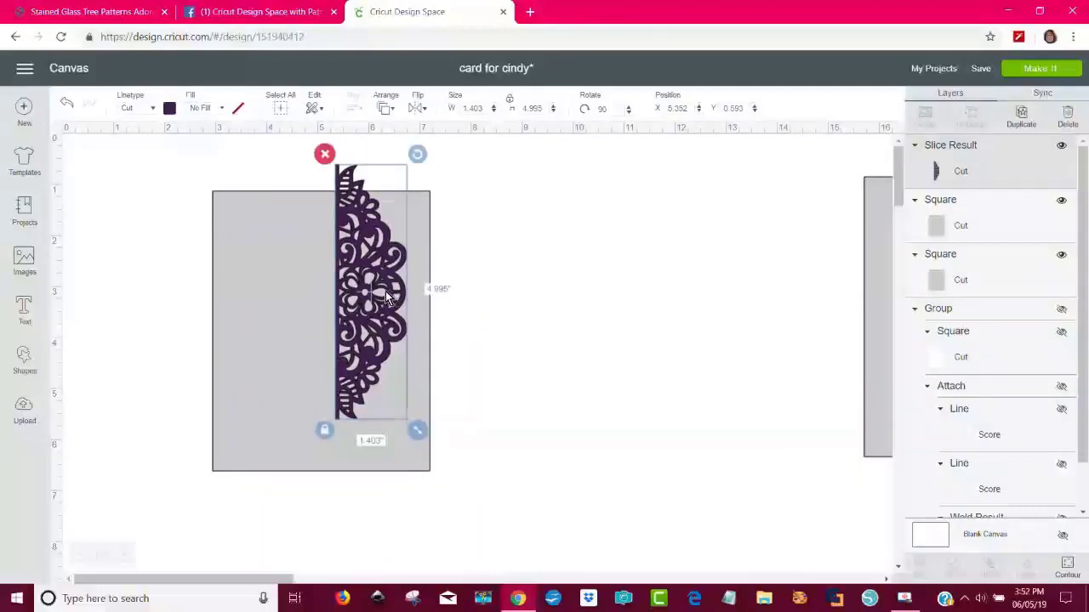
{"action": "left_click_drag", "start_coordinate": [377, 302], "coordinate": [255, 328]}
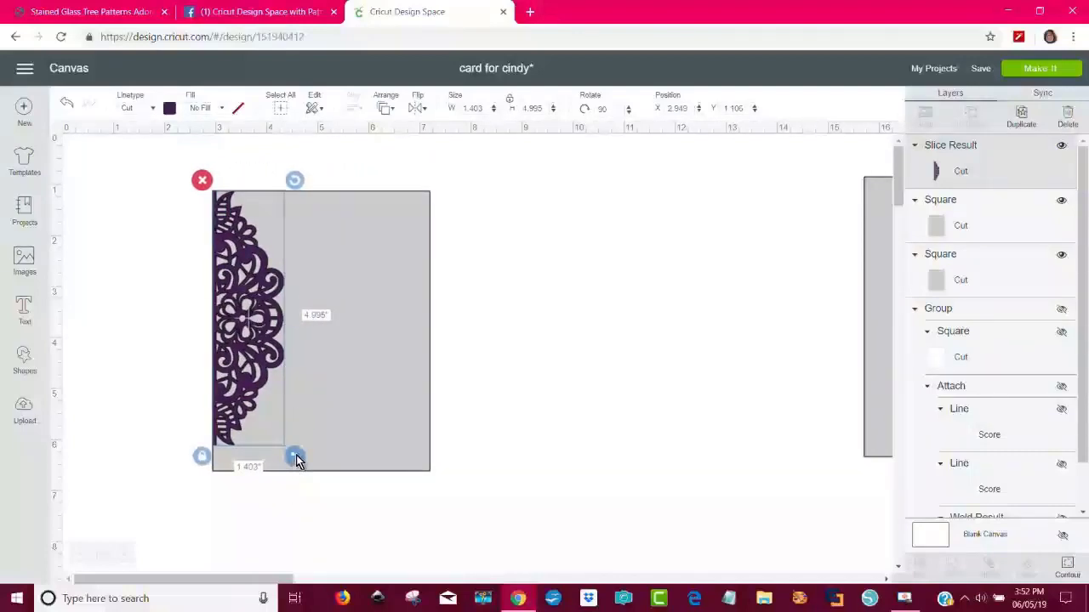
Enlarge the lace edging proportionally to match the gray rectangle, setting its height to 5.5 inches
{"action": "left_click_drag", "start_coordinate": [296, 459], "coordinate": [309, 483]}
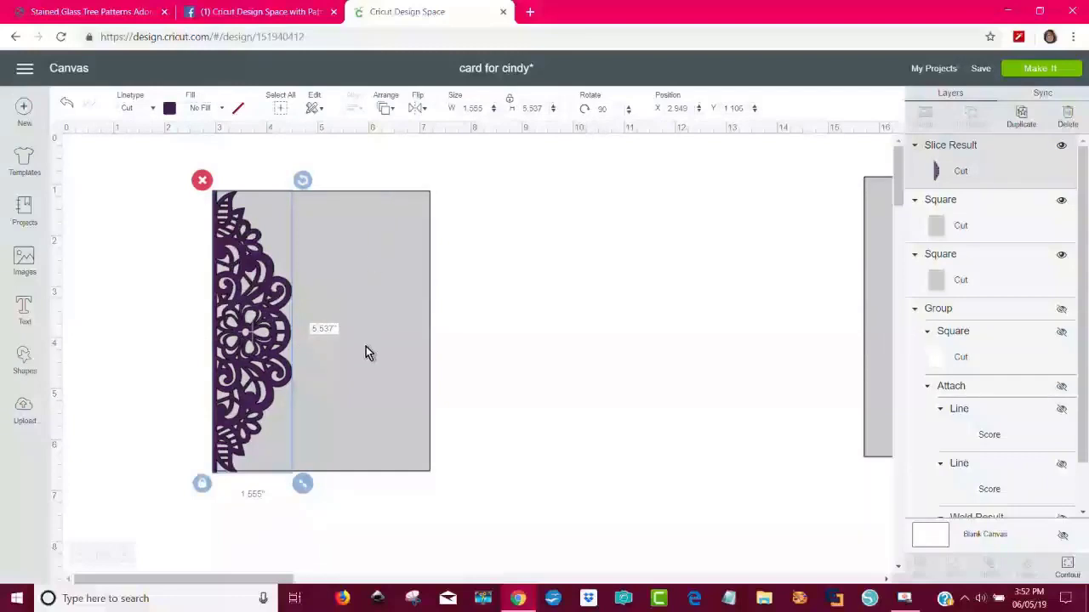
{"action": "left_click", "coordinate": [588, 323]}
{"action": "left_click", "coordinate": [412, 249]}
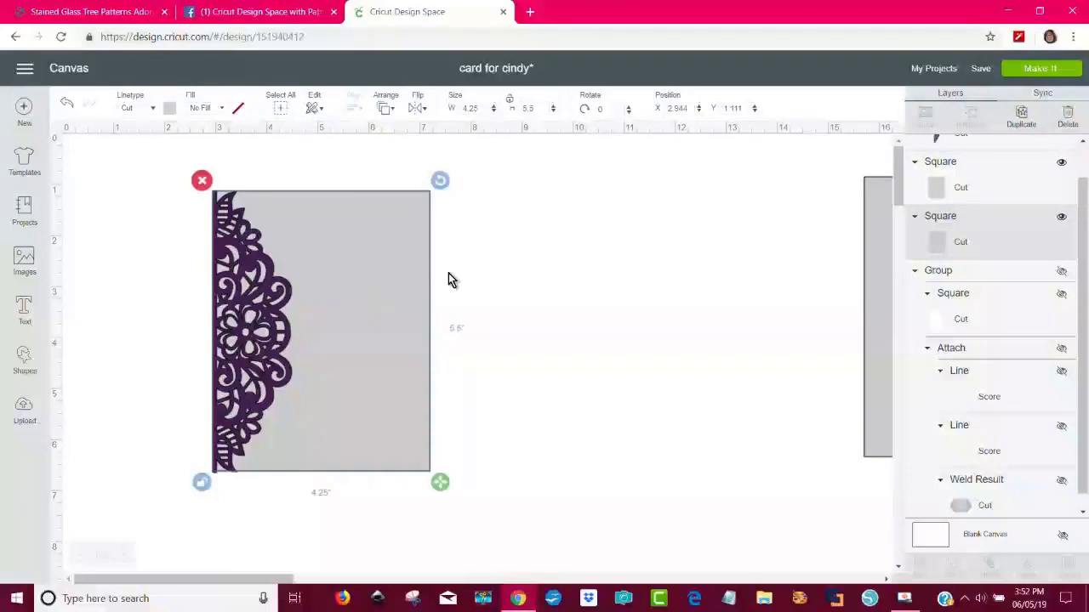
{"action": "left_click", "coordinate": [265, 326]}
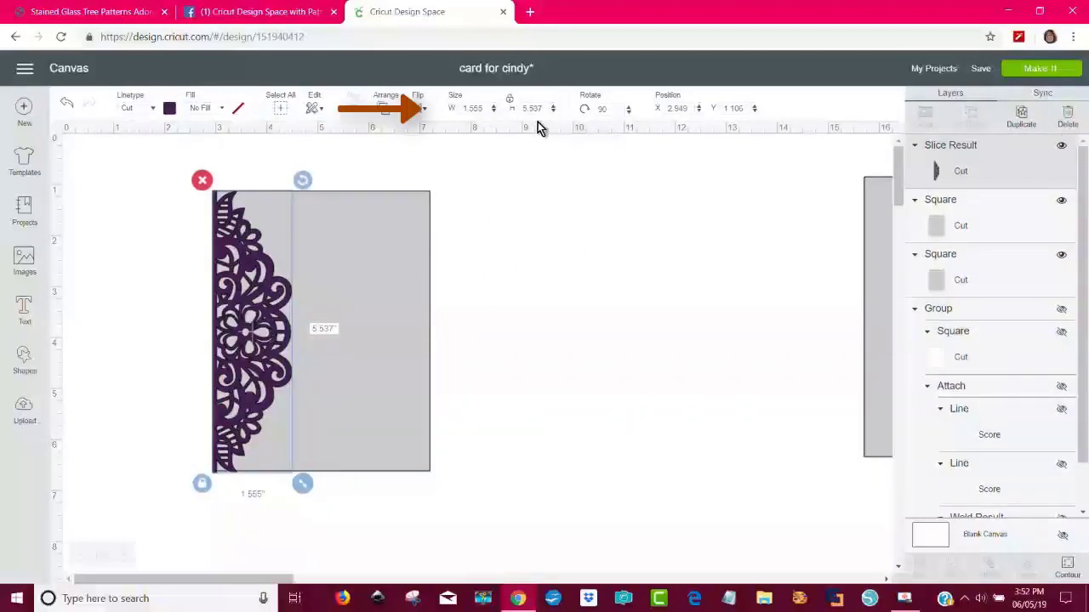
{"action": "left_click_drag", "start_coordinate": [542, 108], "coordinate": [499, 118]}
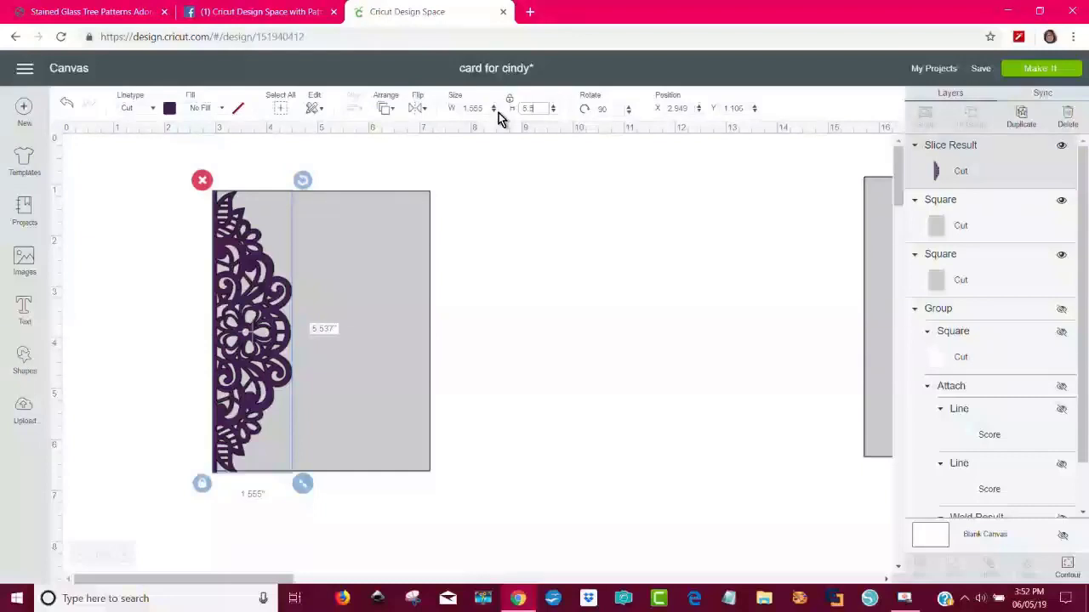
{"action": "type", "text": "5.5"}
{"action": "key", "text": "Return"}
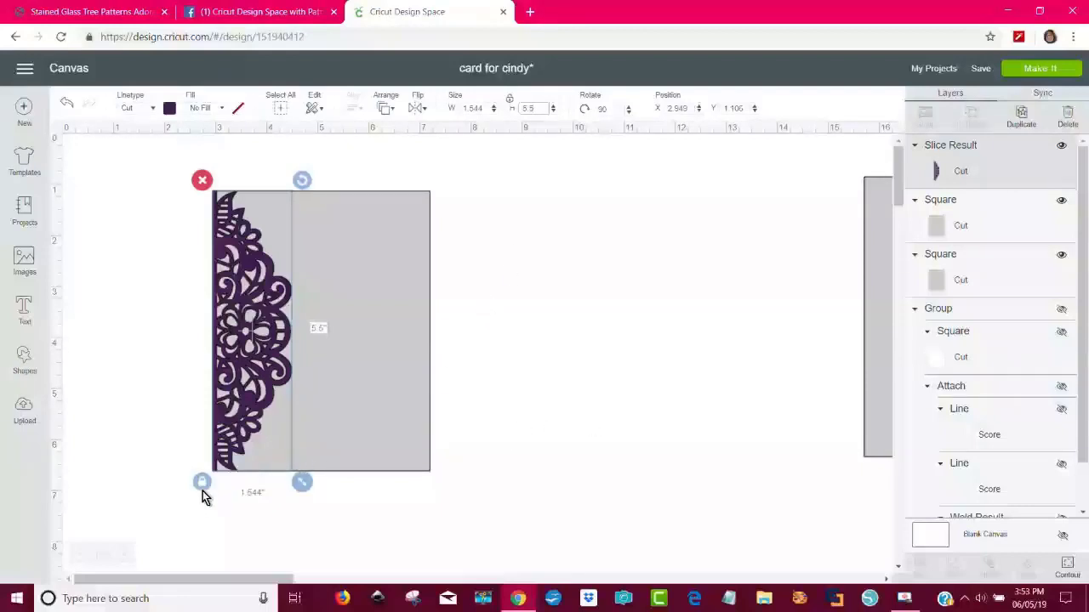
Add a vertical score line down the middle of the gray rectangle at about X 5.08 and lengthen it to about 5.32 inches
{"action": "left_click", "coordinate": [746, 450]}
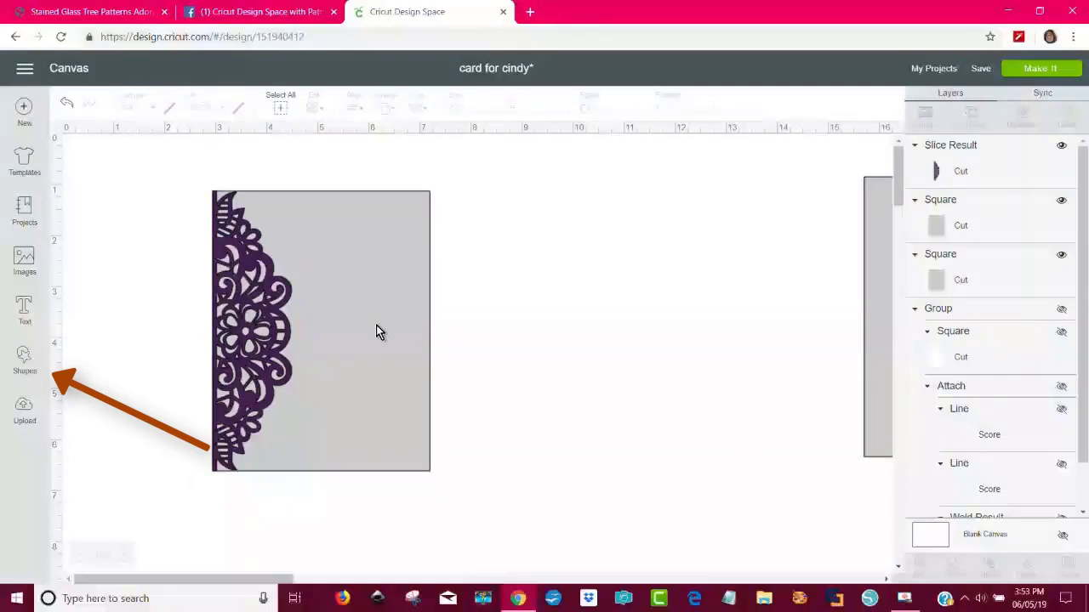
{"action": "left_click", "coordinate": [26, 362]}
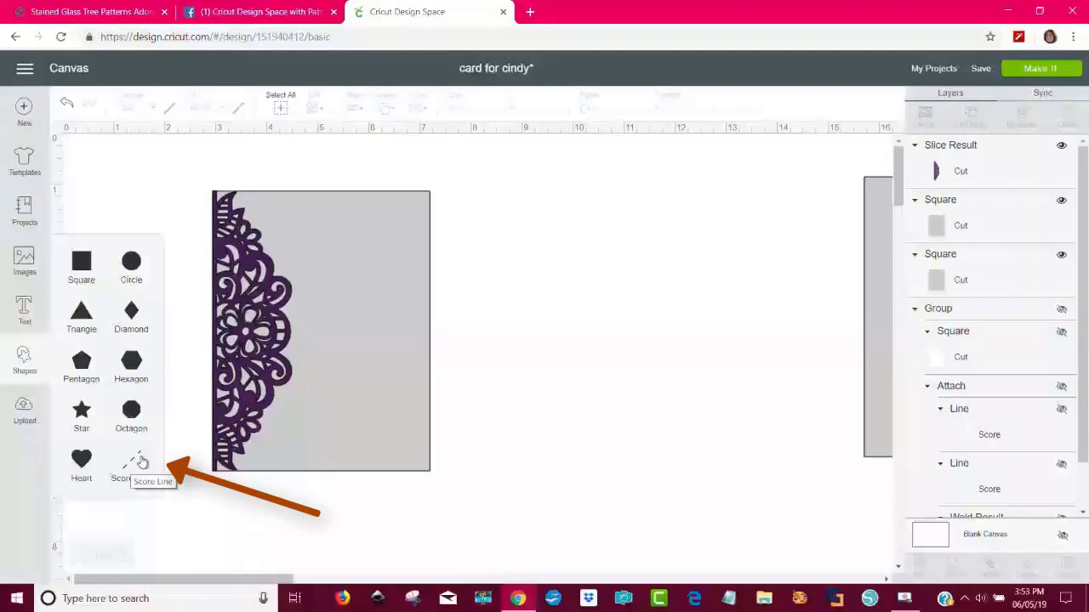
{"action": "left_click", "coordinate": [136, 463]}
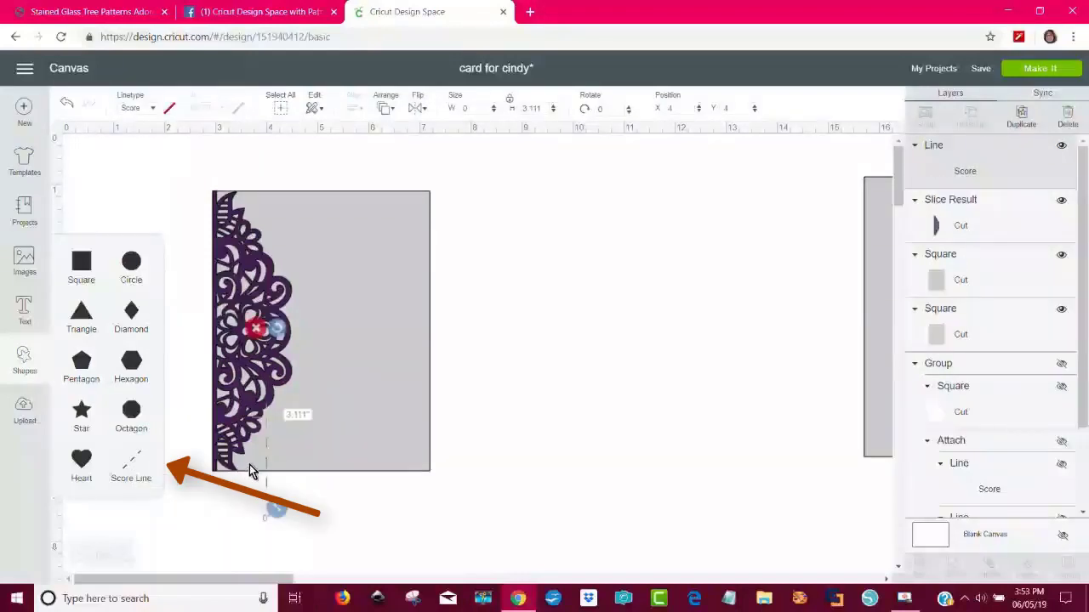
{"action": "left_click_drag", "start_coordinate": [266, 460], "coordinate": [320, 311]}
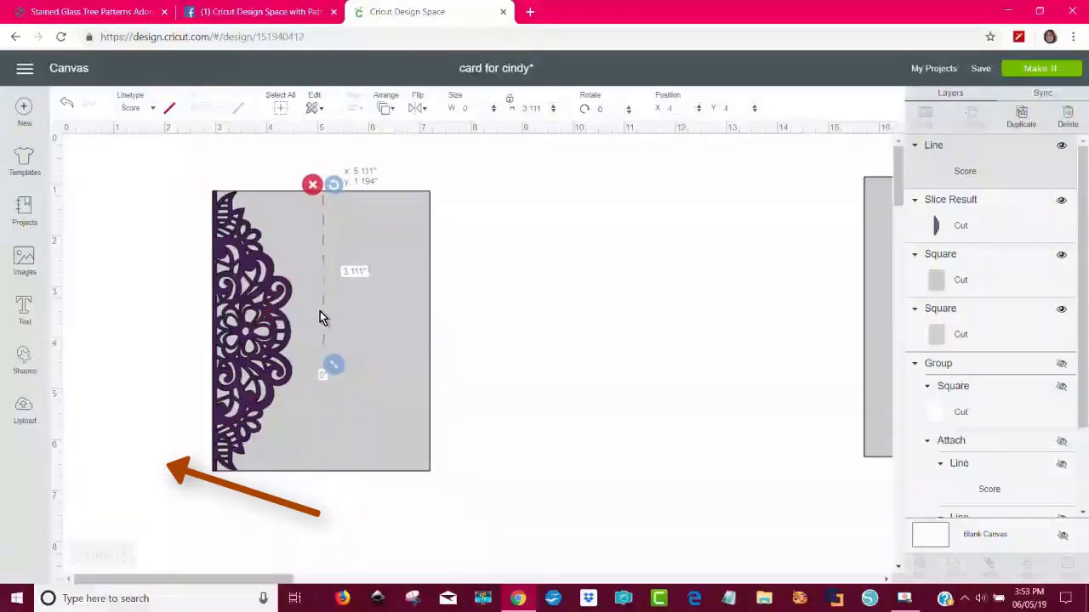
{"action": "left_click_drag", "start_coordinate": [334, 368], "coordinate": [341, 480]}
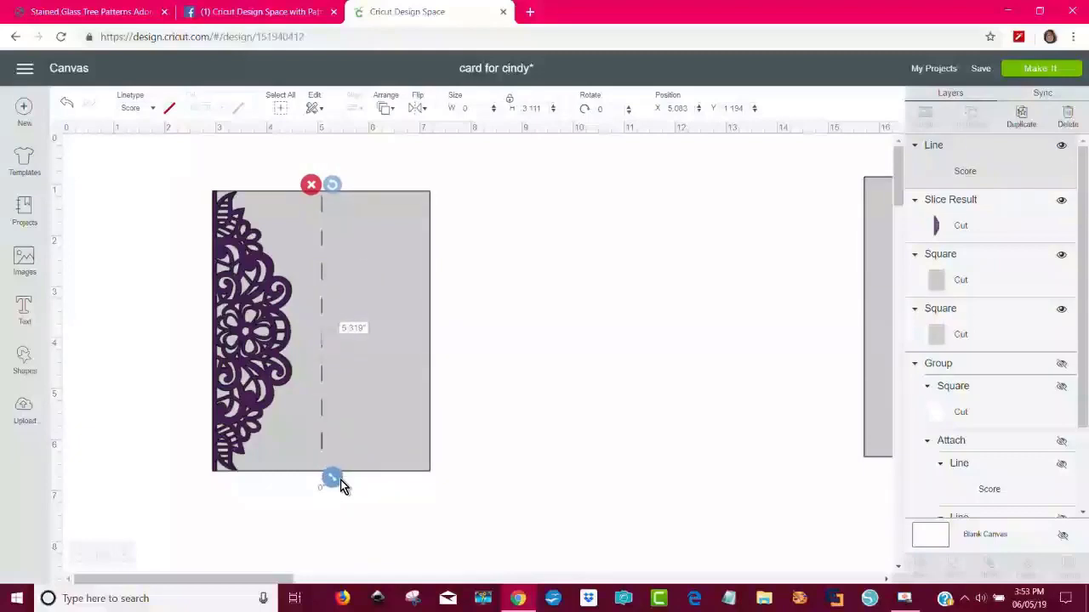
Center the score line on the gray 4.25 by 5.5 inch rectangle
{"action": "left_click", "coordinate": [568, 483]}
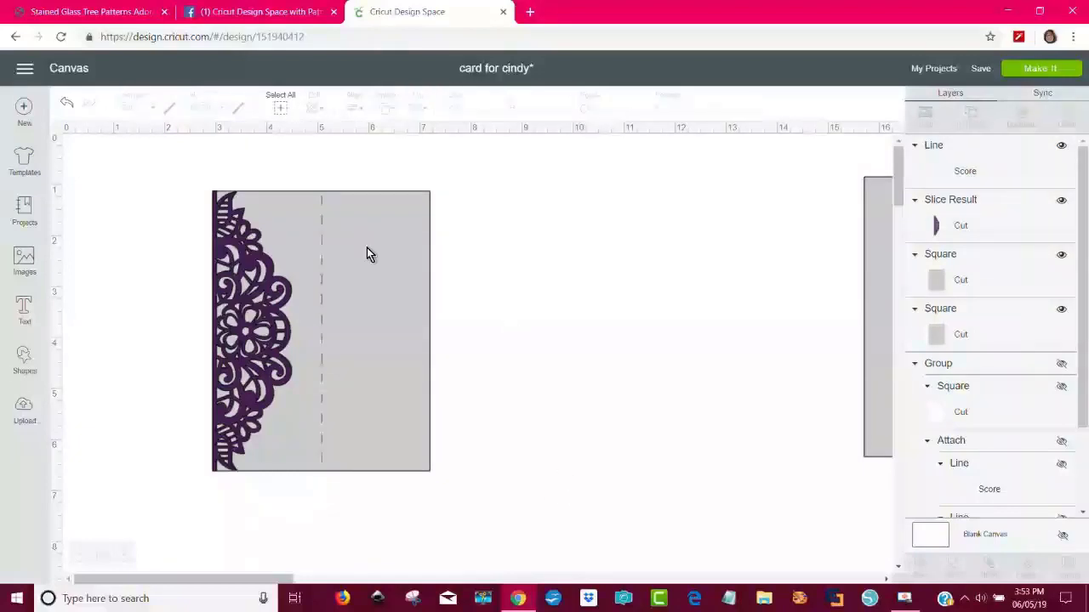
{"action": "left_click", "coordinate": [320, 207]}
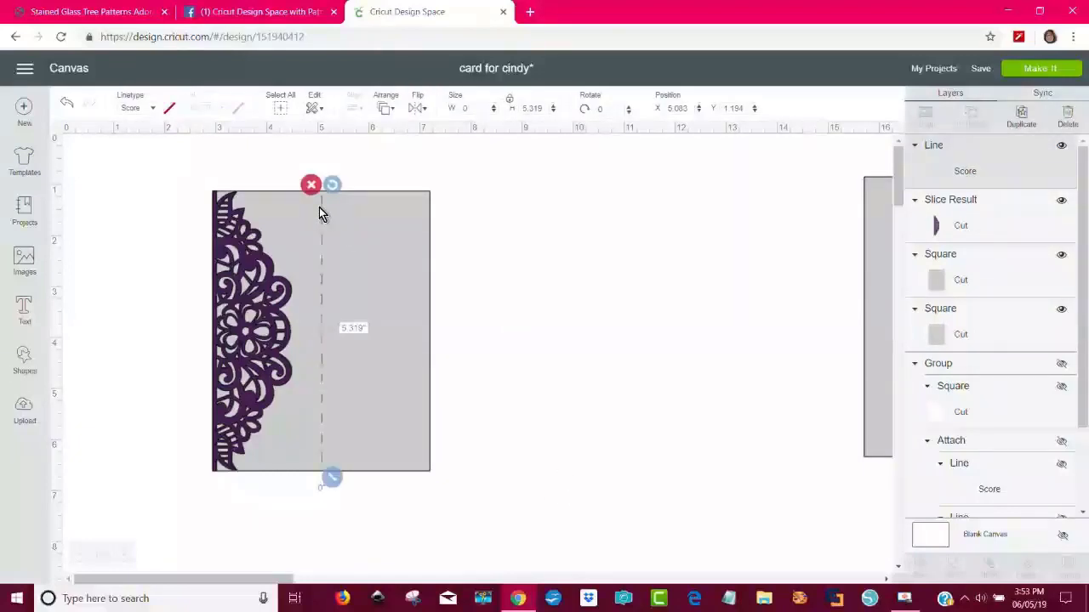
{"action": "left_click", "coordinate": [407, 233], "text": "shift"}
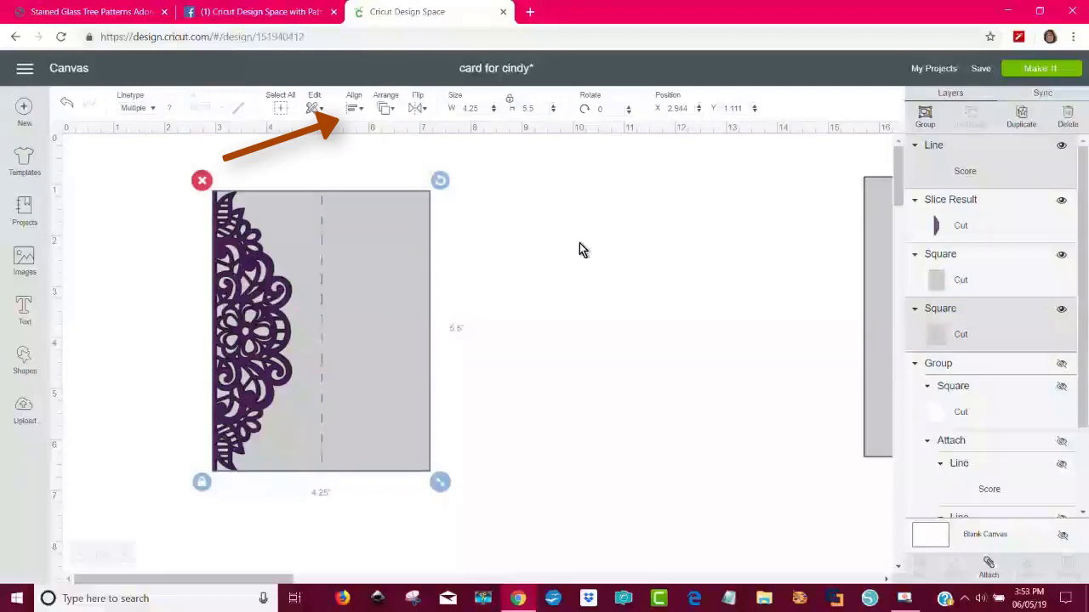
{"action": "left_click", "coordinate": [355, 113]}
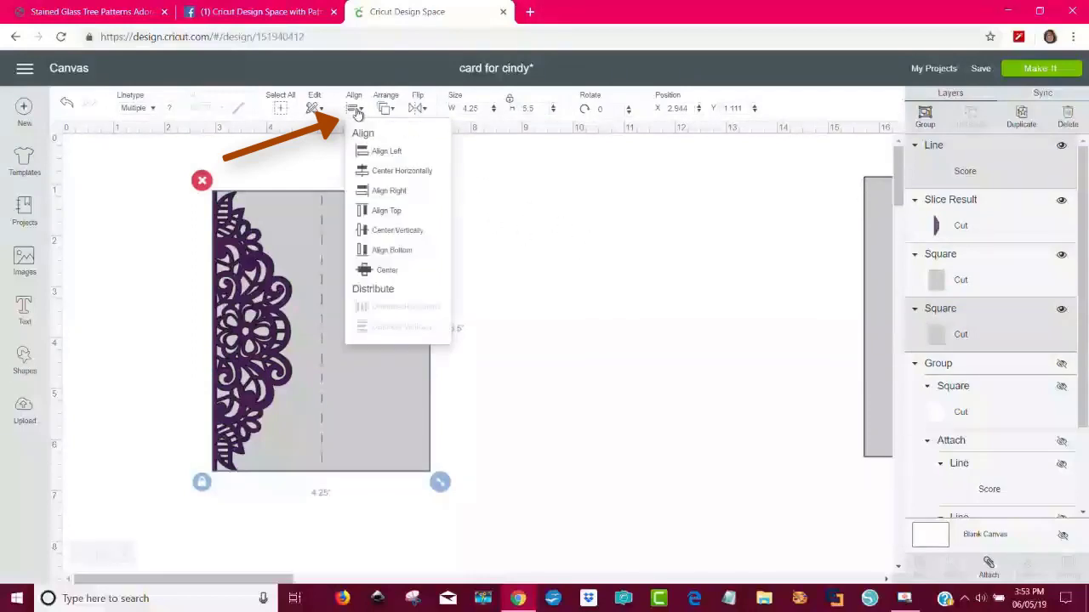
{"action": "left_click", "coordinate": [417, 274]}
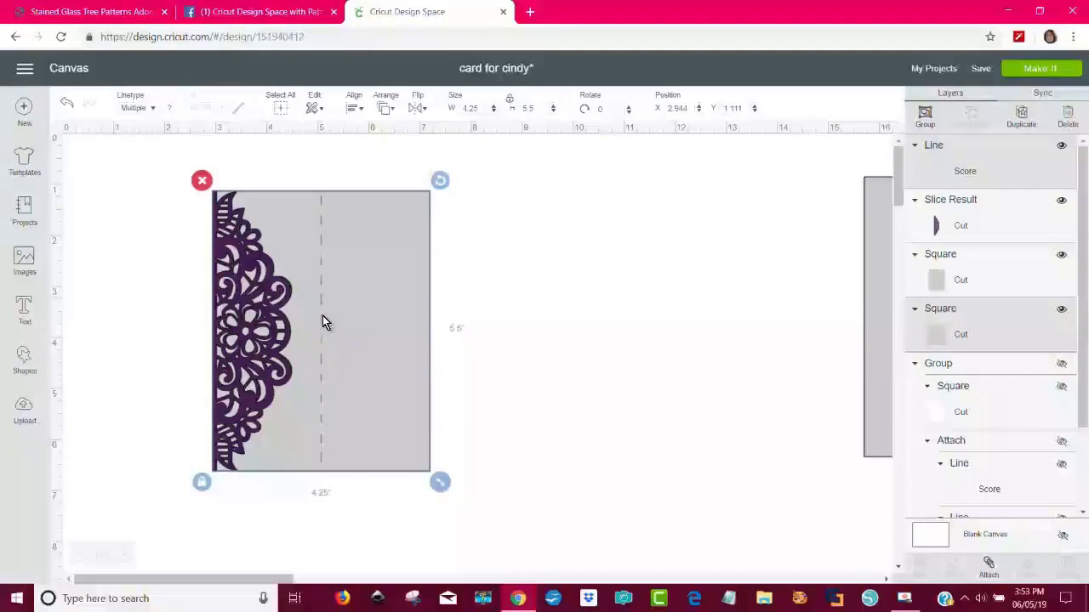
Unlock the lace edging's proportions and stretch it sideways to the score line, about 2.17 inches wide
{"action": "left_click", "coordinate": [201, 485]}
{"action": "left_click", "coordinate": [273, 350]}
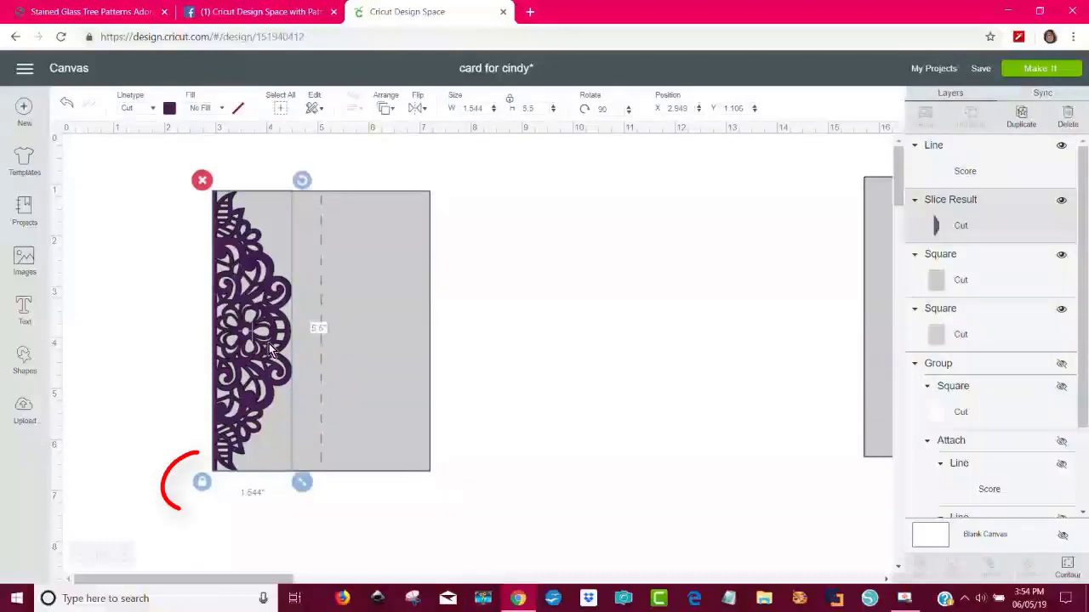
{"action": "left_click", "coordinate": [201, 483]}
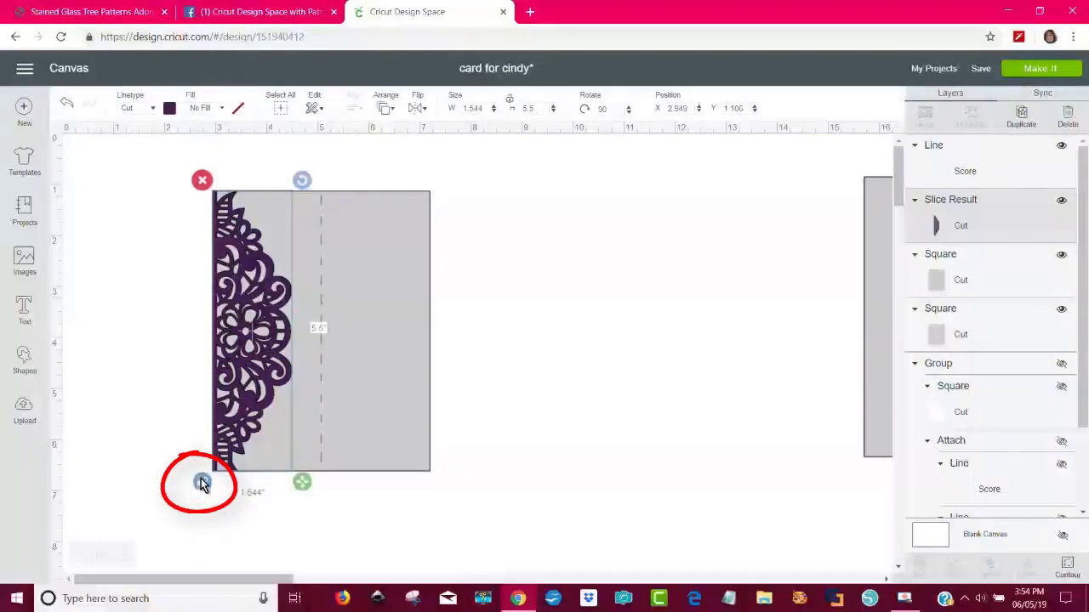
{"action": "left_click_drag", "start_coordinate": [301, 483], "coordinate": [333, 482]}
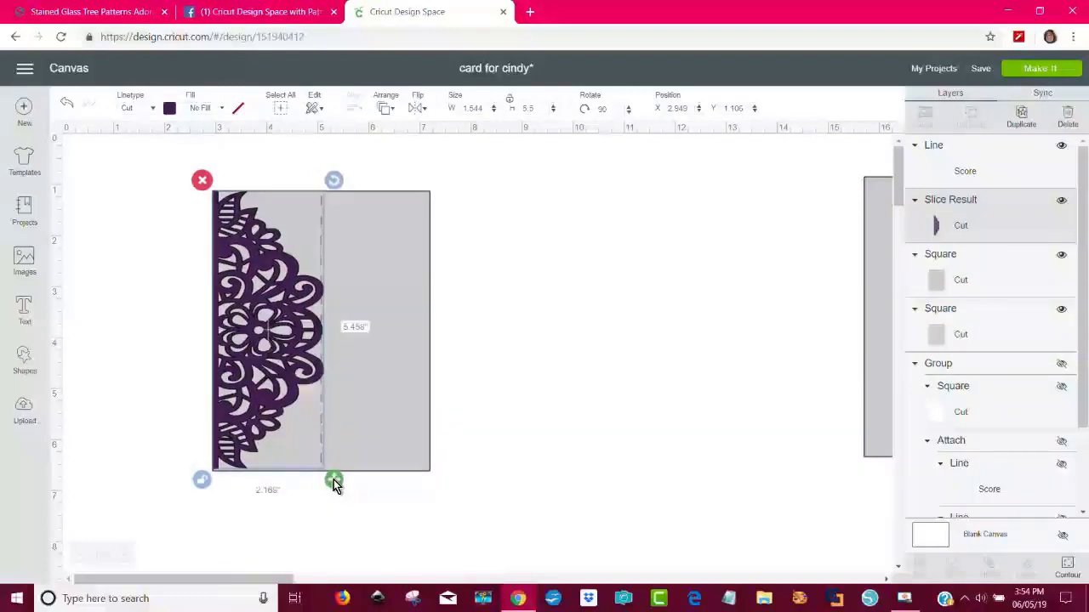
{"action": "left_click", "coordinate": [689, 452]}
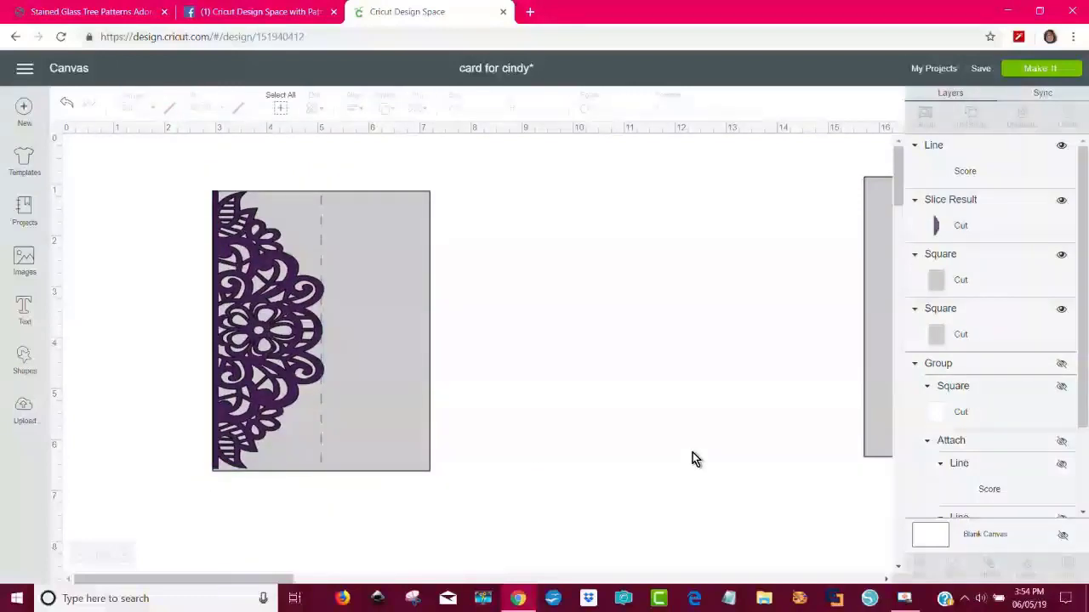
Set the lace edging's height to 5.5 inches and reposition it along the rectangle's left edge, at about X 2.89, Y 1.11
{"action": "left_click", "coordinate": [245, 439]}
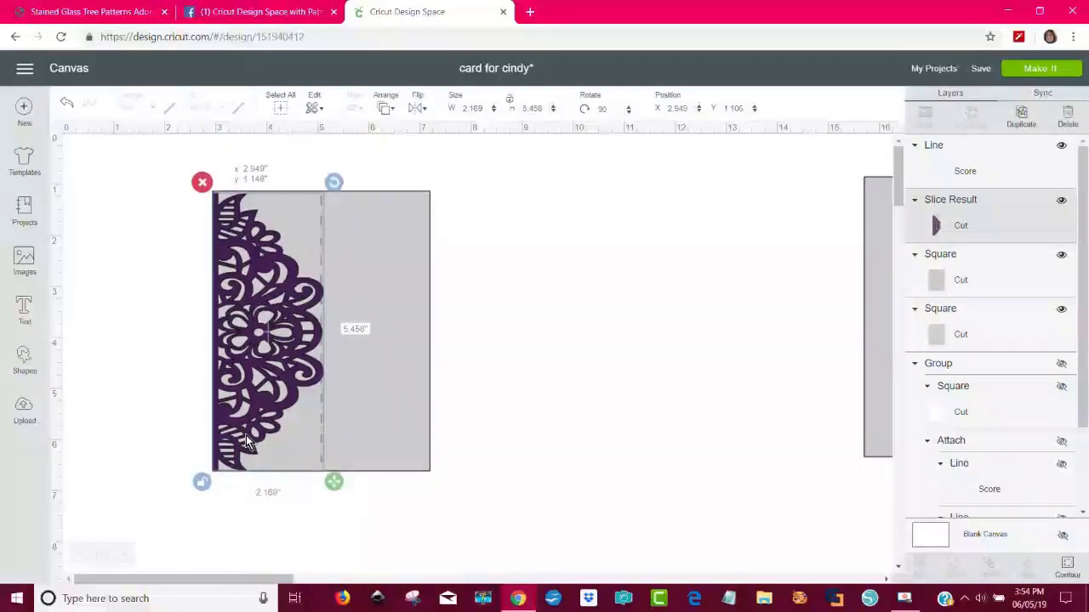
{"action": "left_click", "coordinate": [548, 338]}
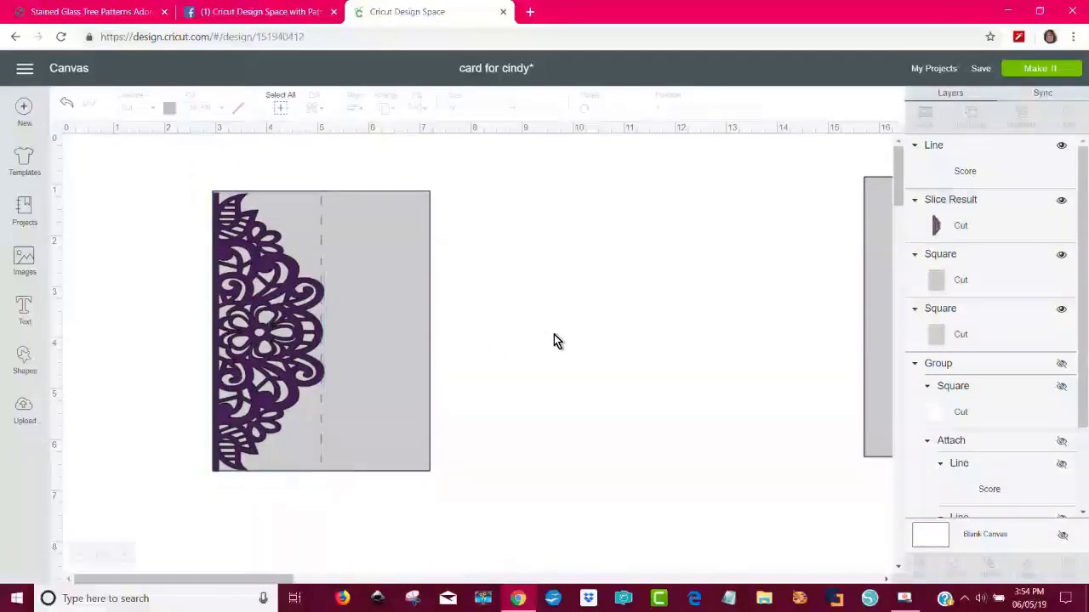
{"action": "left_click_drag", "start_coordinate": [285, 347], "coordinate": [287, 348]}
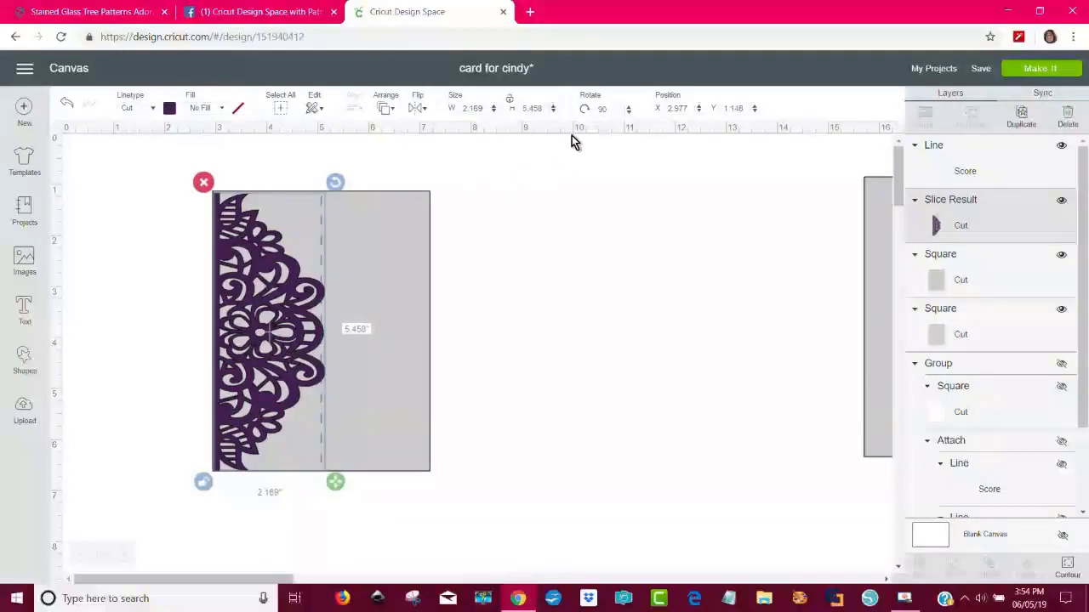
{"action": "double_click", "coordinate": [534, 108]}
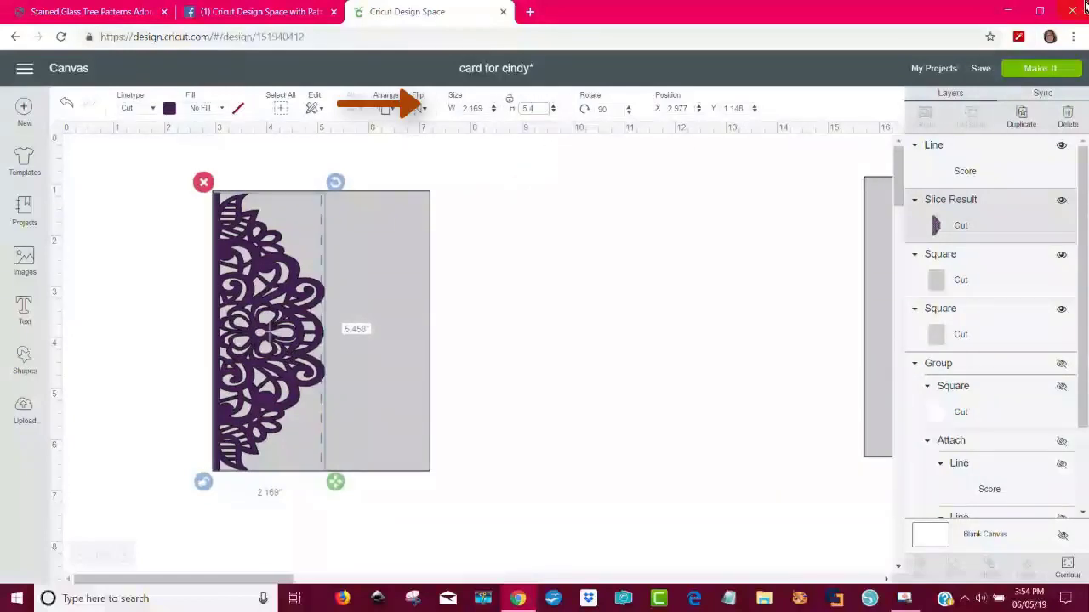
{"action": "type", "text": "5.45"}
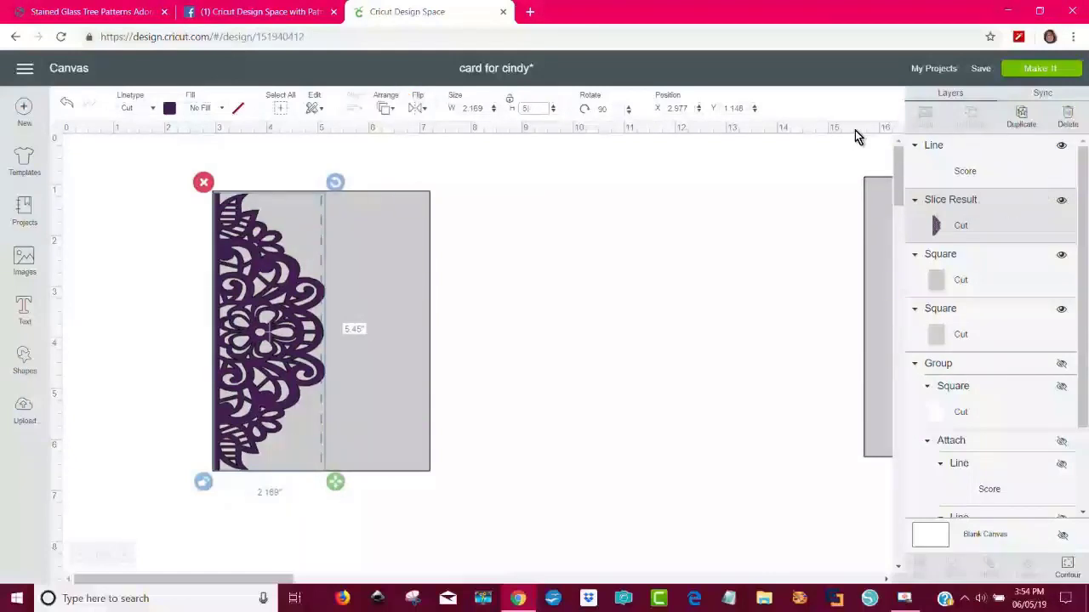
{"action": "key", "text": "Return"}
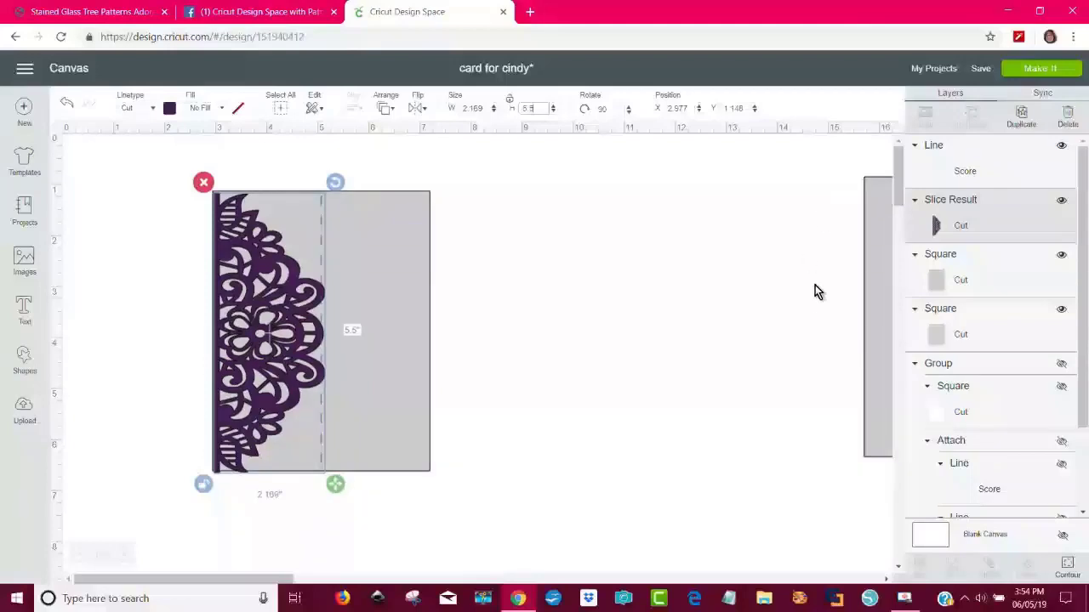
{"action": "left_click", "coordinate": [609, 520]}
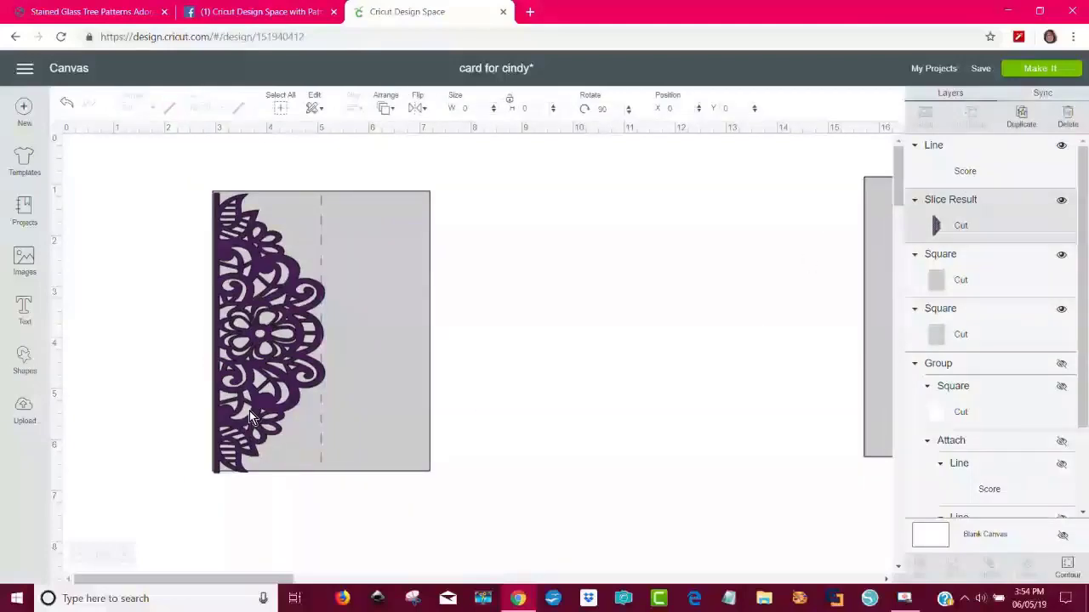
{"action": "left_click", "coordinate": [640, 380]}
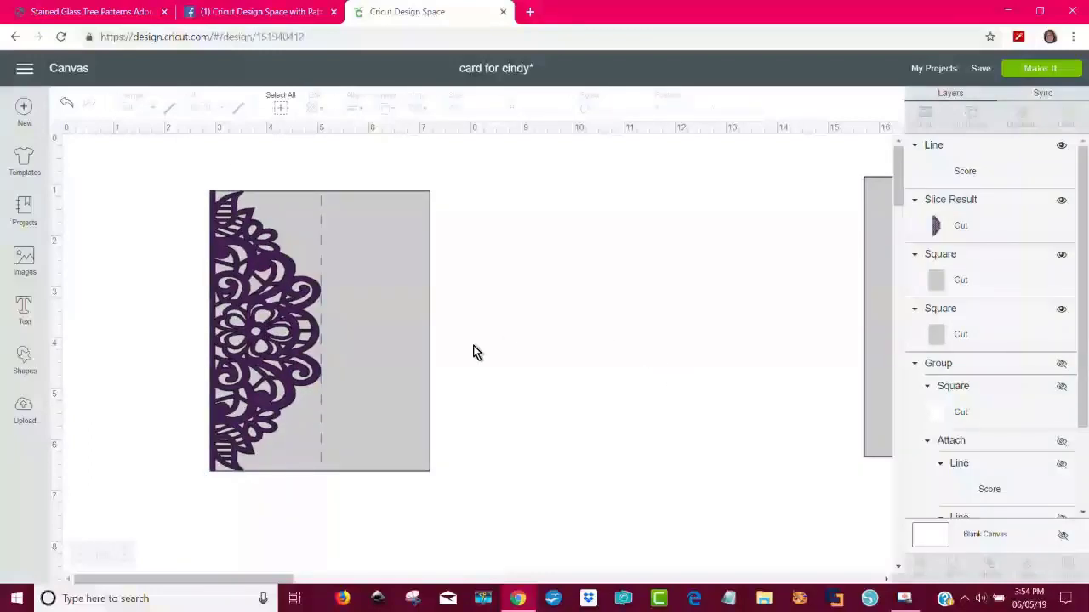
Duplicate the lace edging, flip the copy horizontally and place it over the rectangle's right half, at about X 5.03, Y 1.09
{"action": "left_click", "coordinate": [290, 350]}
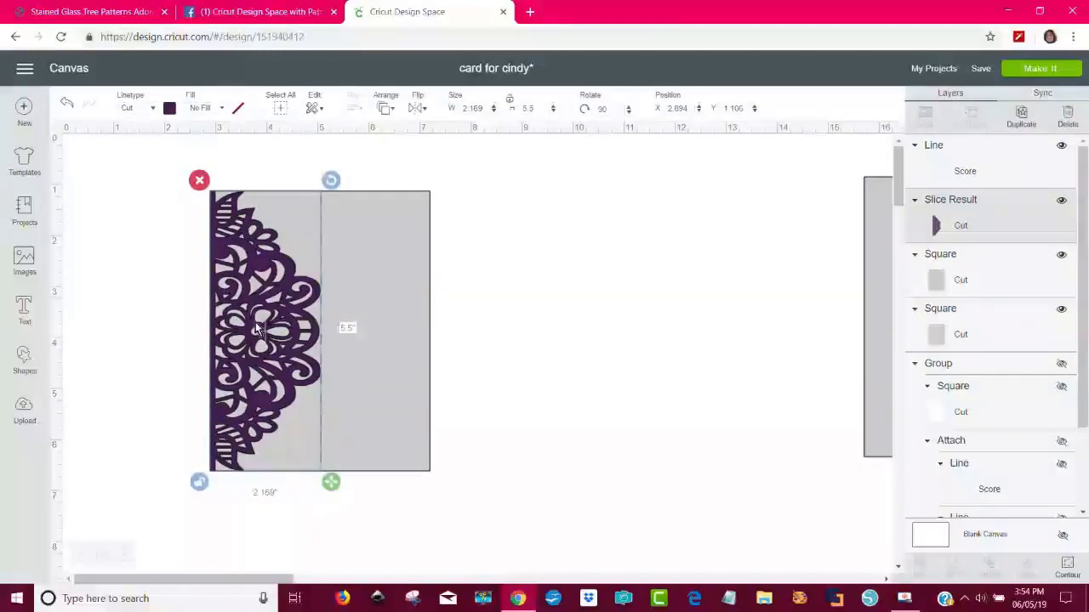
{"action": "left_click", "coordinate": [1023, 116]}
{"action": "left_click_drag", "start_coordinate": [245, 354], "coordinate": [391, 341]}
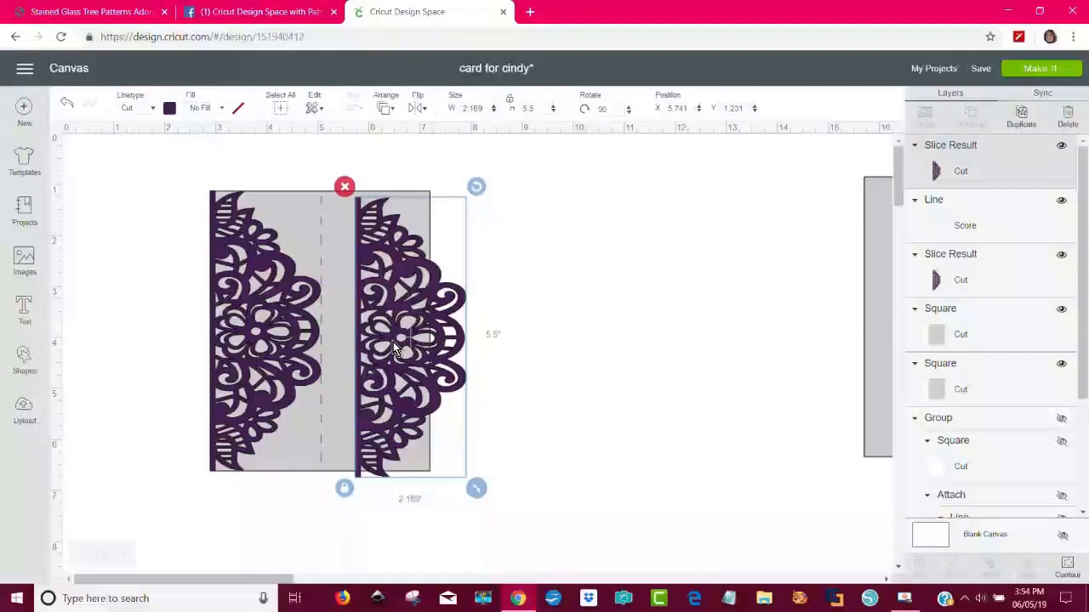
{"action": "left_click", "coordinate": [416, 109]}
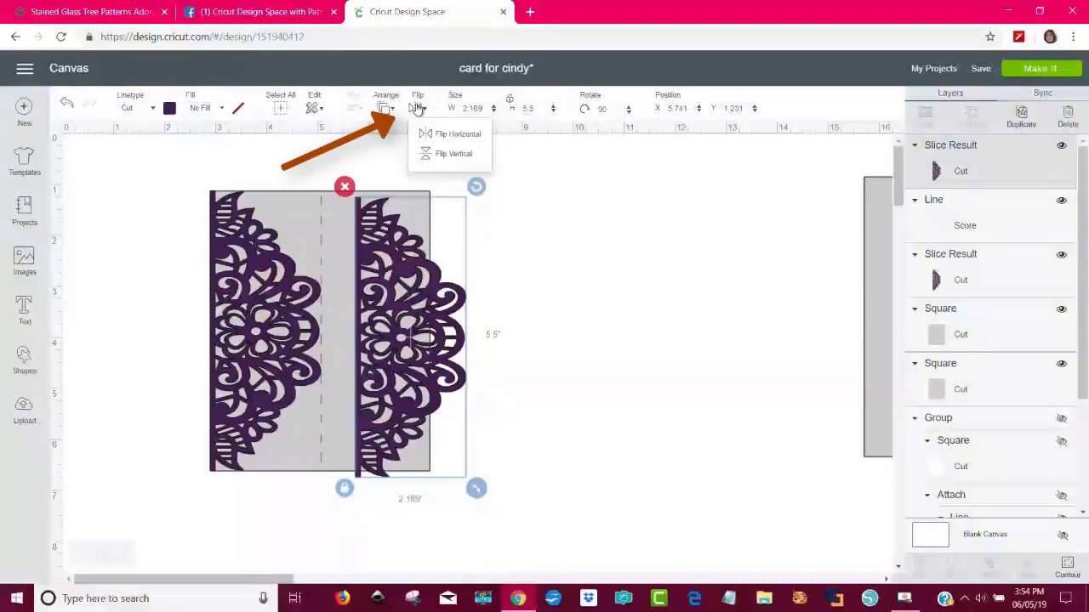
{"action": "left_click", "coordinate": [452, 136]}
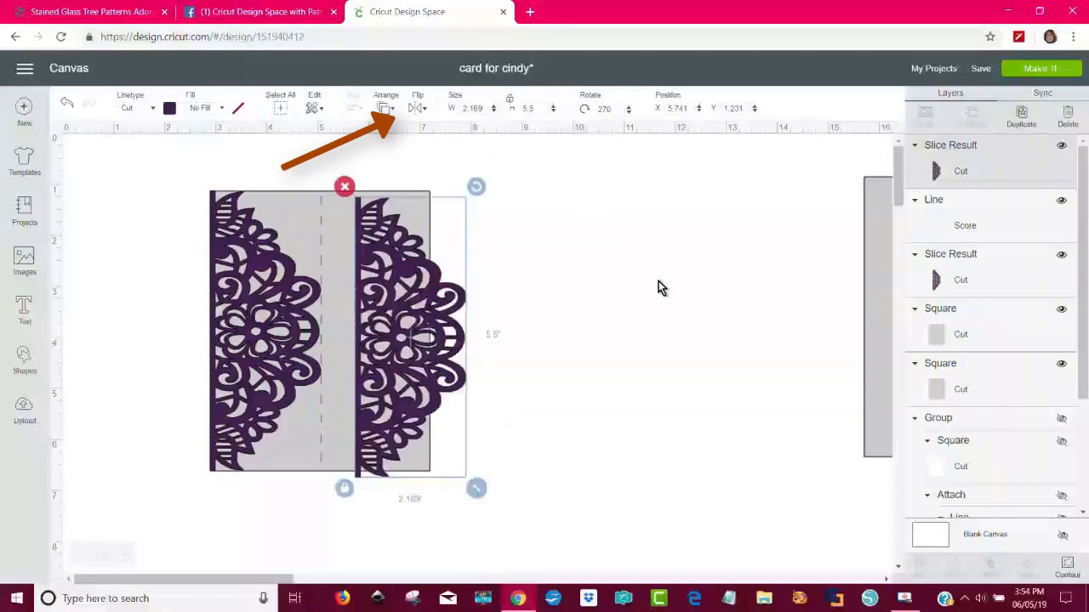
{"action": "left_click_drag", "start_coordinate": [441, 320], "coordinate": [406, 316]}
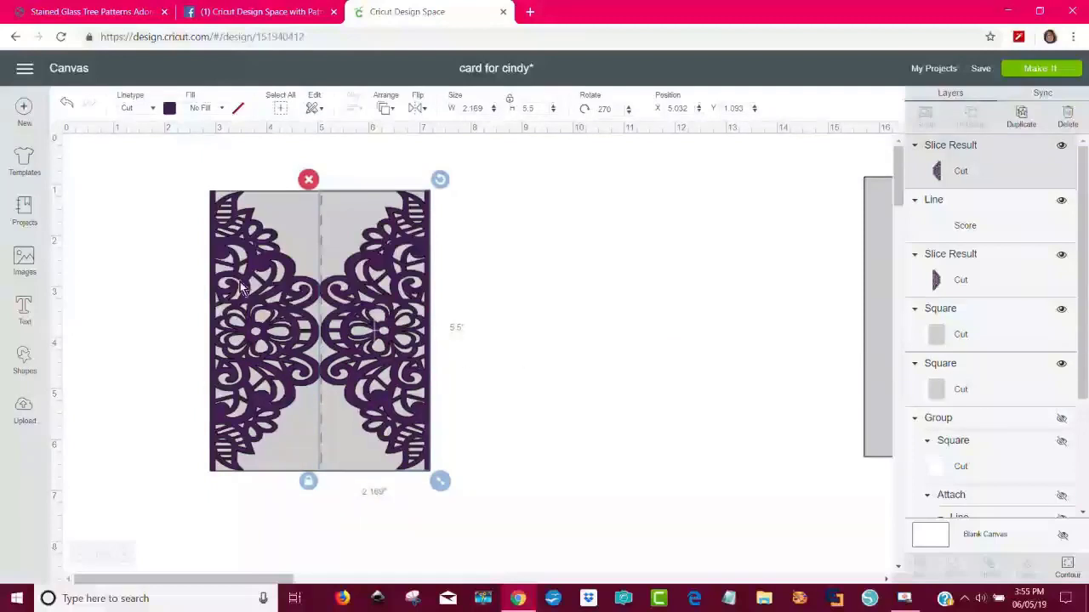
Move the lace pieces outside the rectangle, the flipped one against its left edge at about X 0.76 and the other against its right edge at about X 7.19
{"action": "left_click_drag", "start_coordinate": [237, 307], "coordinate": [497, 300]}
{"action": "left_click_drag", "start_coordinate": [379, 315], "coordinate": [160, 333]}
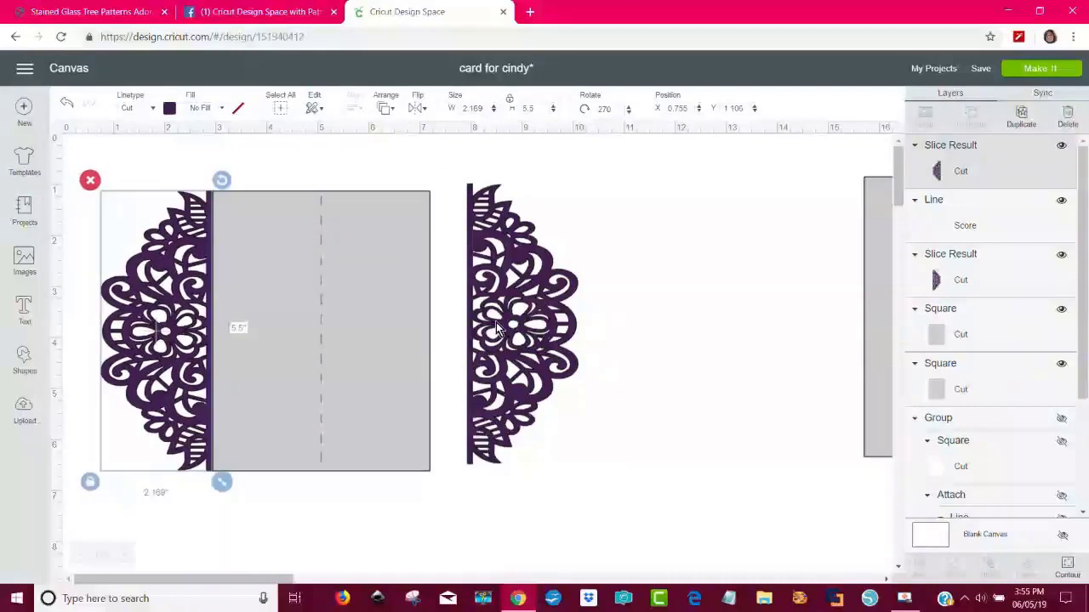
{"action": "left_click_drag", "start_coordinate": [502, 319], "coordinate": [476, 328]}
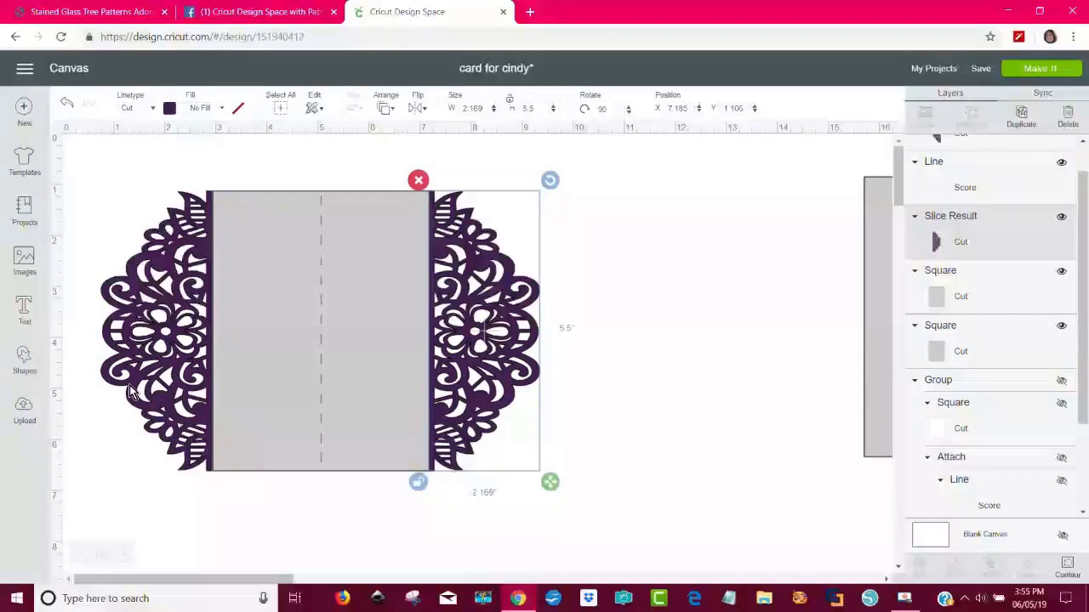
Duplicate the score line and place one line just inside each side edge of the rectangle, the right one at about X 7.14
{"action": "left_click", "coordinate": [319, 358]}
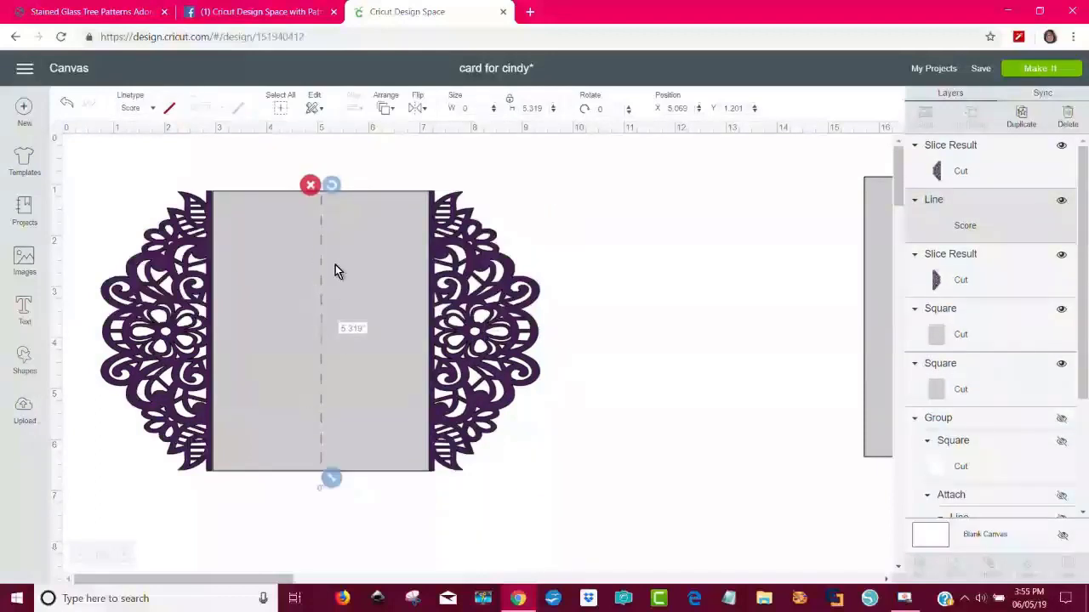
{"action": "left_click", "coordinate": [1024, 124]}
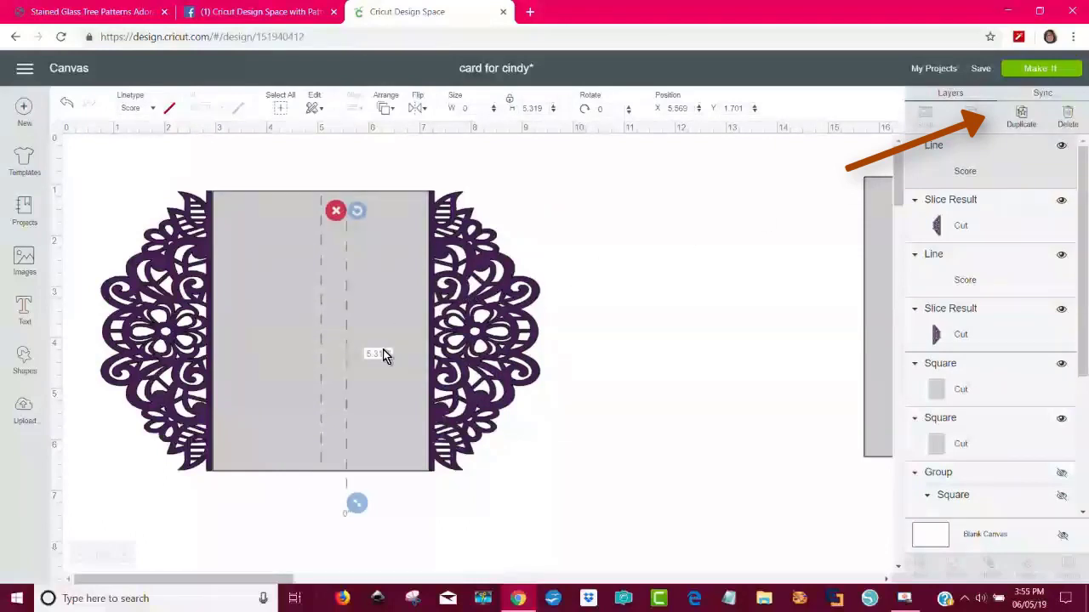
{"action": "left_click_drag", "start_coordinate": [347, 346], "coordinate": [426, 326]}
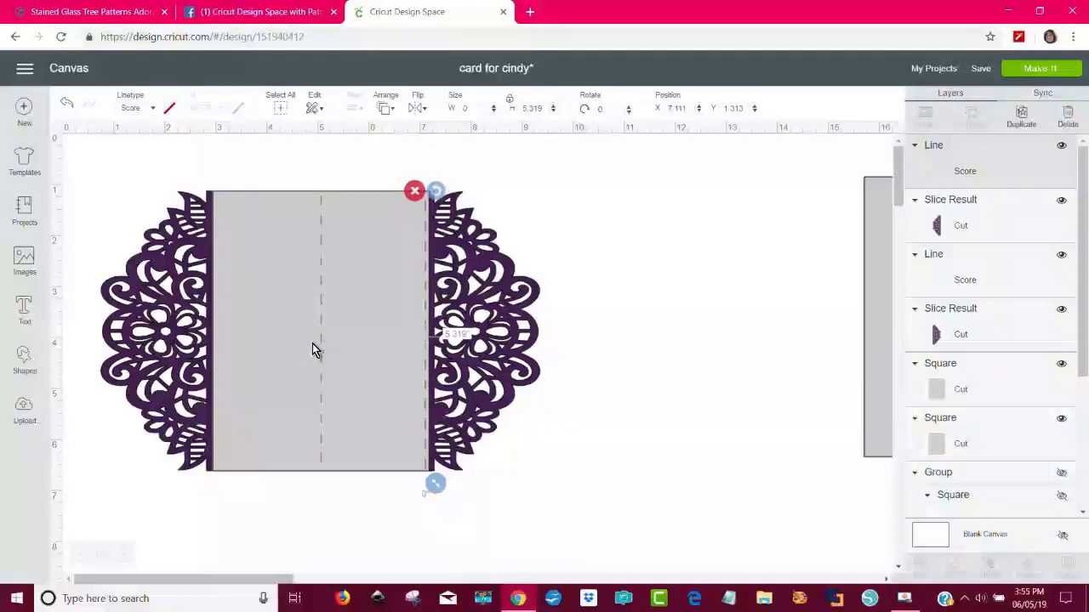
{"action": "left_click_drag", "start_coordinate": [323, 340], "coordinate": [215, 347]}
{"action": "left_click", "coordinate": [425, 344]}
{"action": "left_click_drag", "start_coordinate": [425, 346], "coordinate": [426, 348]}
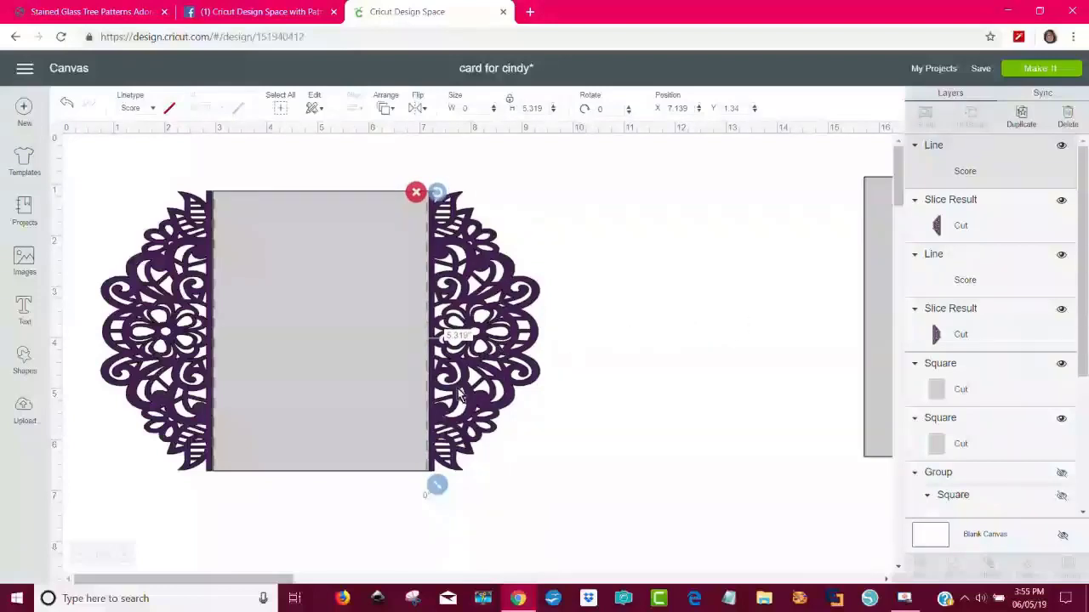
Nudge both score lines exactly onto the rectangle's side edges, the right one to about X 7.17
{"action": "left_click", "coordinate": [124, 555]}
{"action": "left_click", "coordinate": [124, 555]}
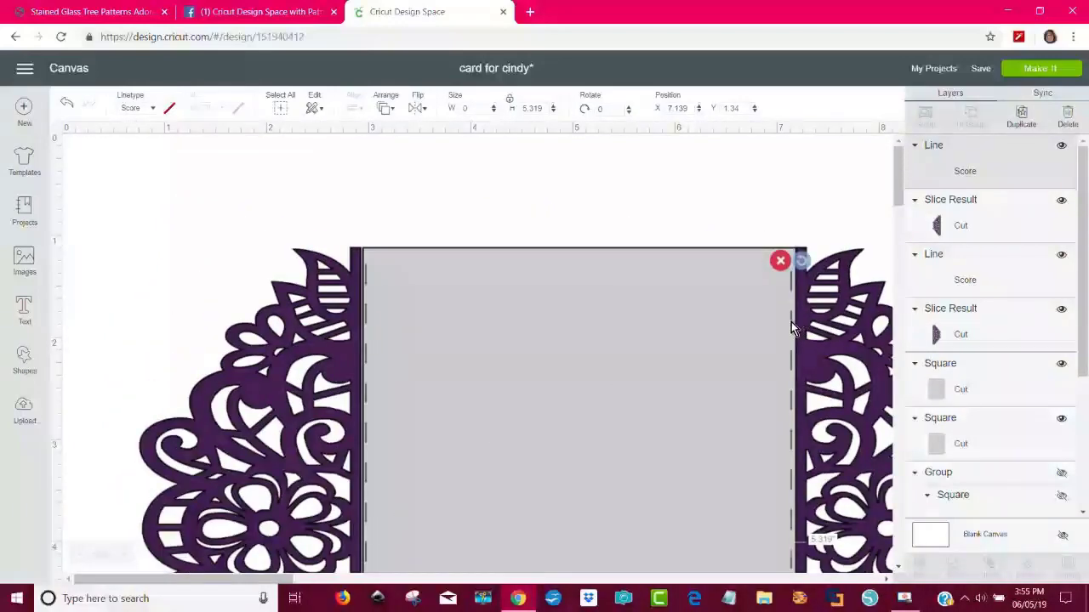
{"action": "left_click_drag", "start_coordinate": [791, 321], "coordinate": [794, 317]}
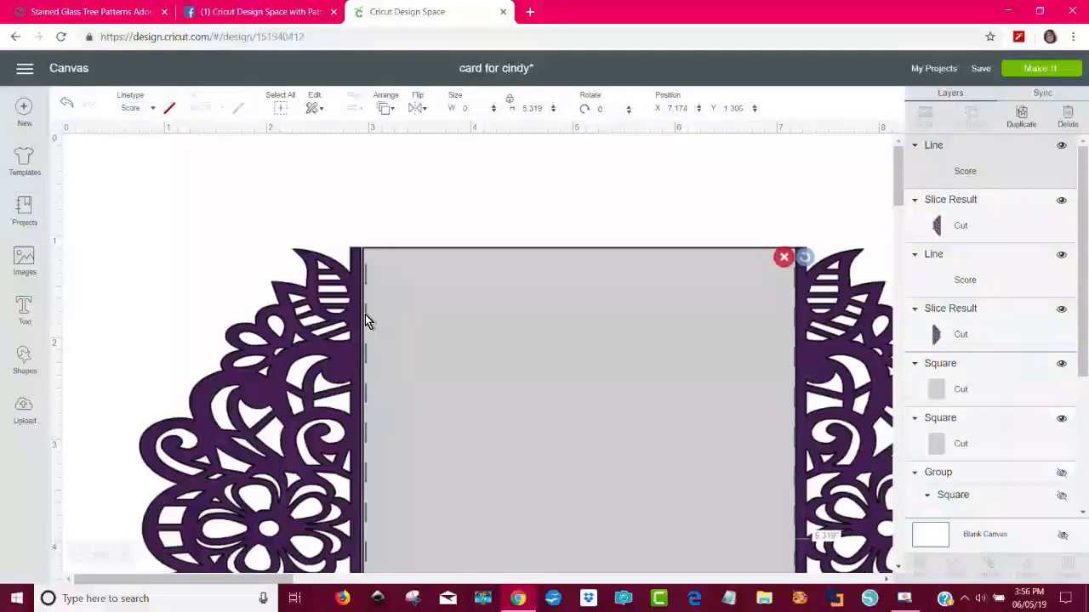
{"action": "left_click_drag", "start_coordinate": [365, 315], "coordinate": [362, 311]}
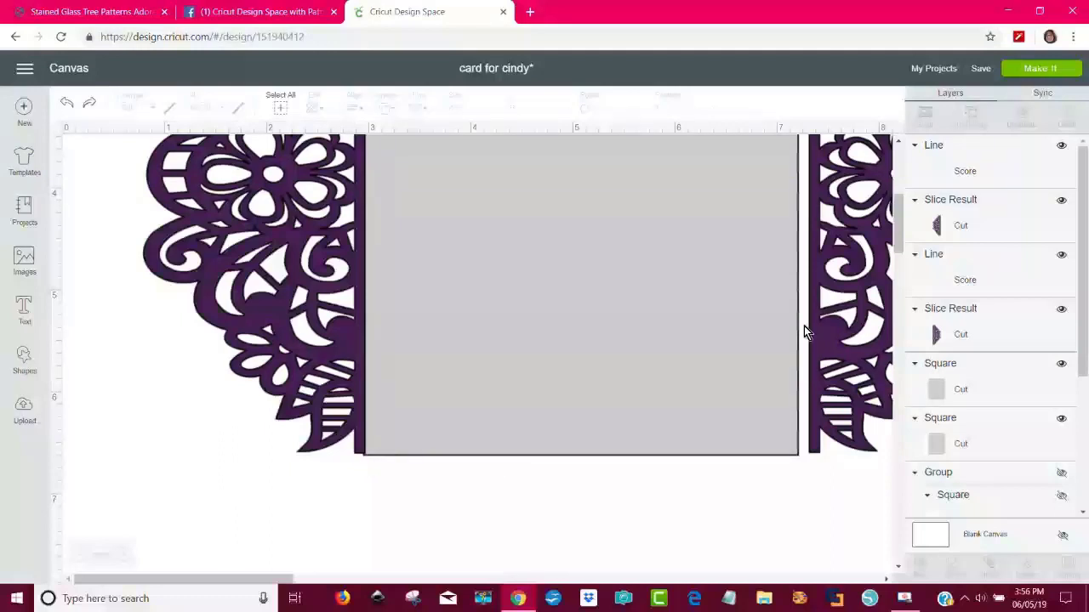
Fit the lace pieces flush against the rectangle's side edges, with the left piece at about X 0.80, Y 1.10
{"action": "left_click_drag", "start_coordinate": [811, 322], "coordinate": [800, 325]}
{"action": "left_click", "coordinate": [417, 468]}
{"action": "left_click", "coordinate": [347, 420]}
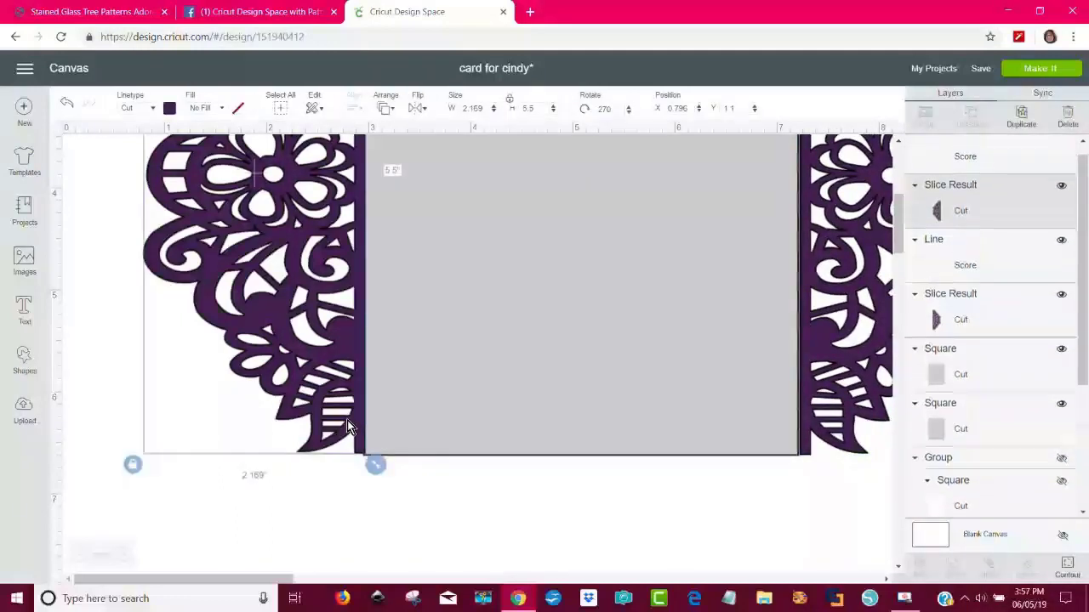
Align the bottom edges of the two lace pieces and the rectangle
{"action": "left_click", "coordinate": [515, 407]}
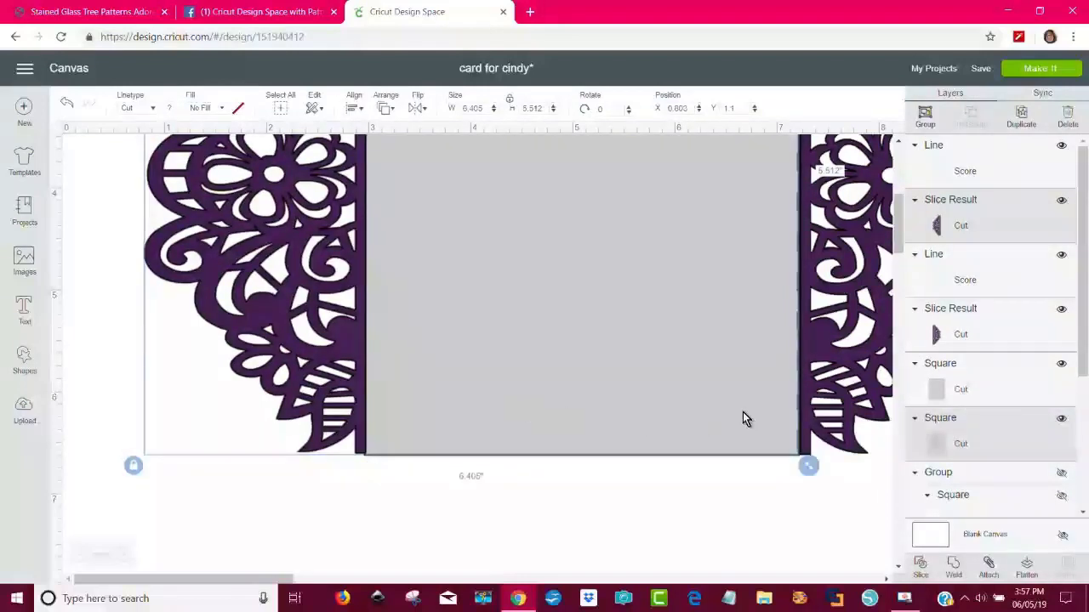
{"action": "left_click", "coordinate": [853, 366], "text": "shift"}
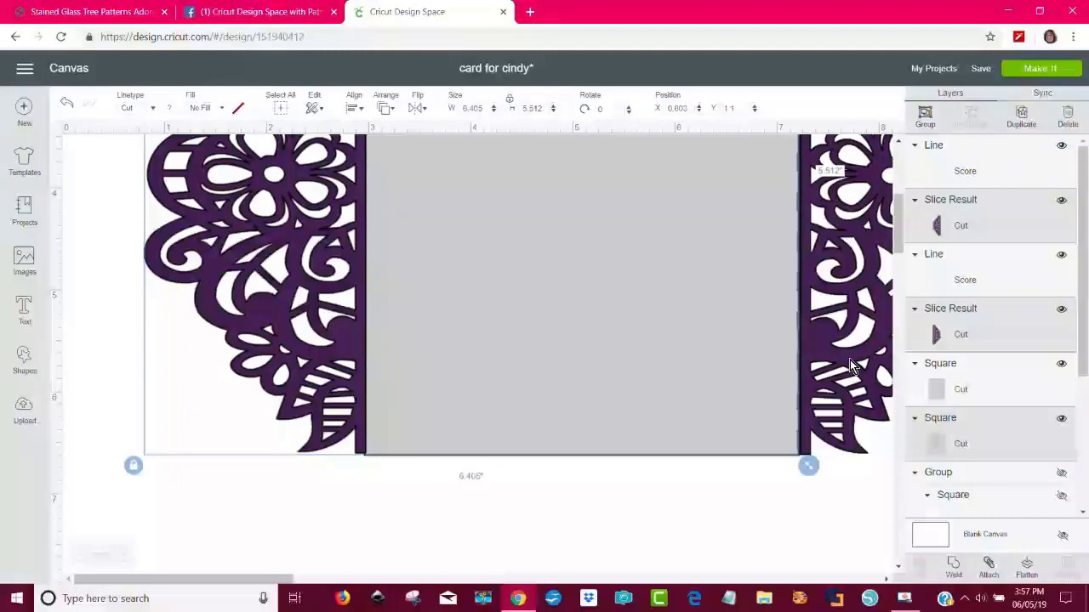
{"action": "left_click", "coordinate": [356, 110]}
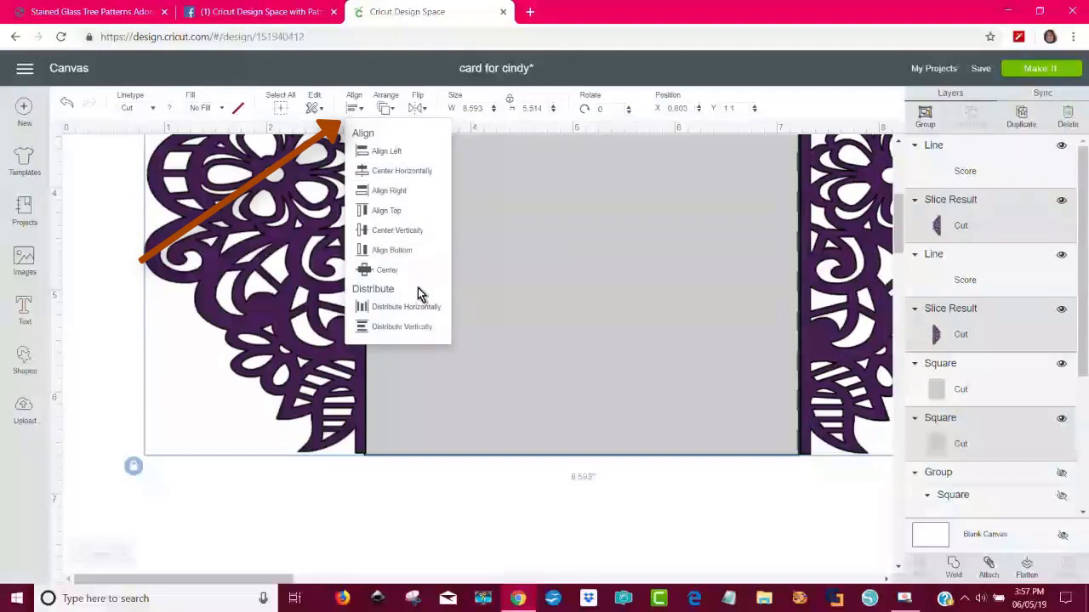
{"action": "left_click", "coordinate": [392, 252]}
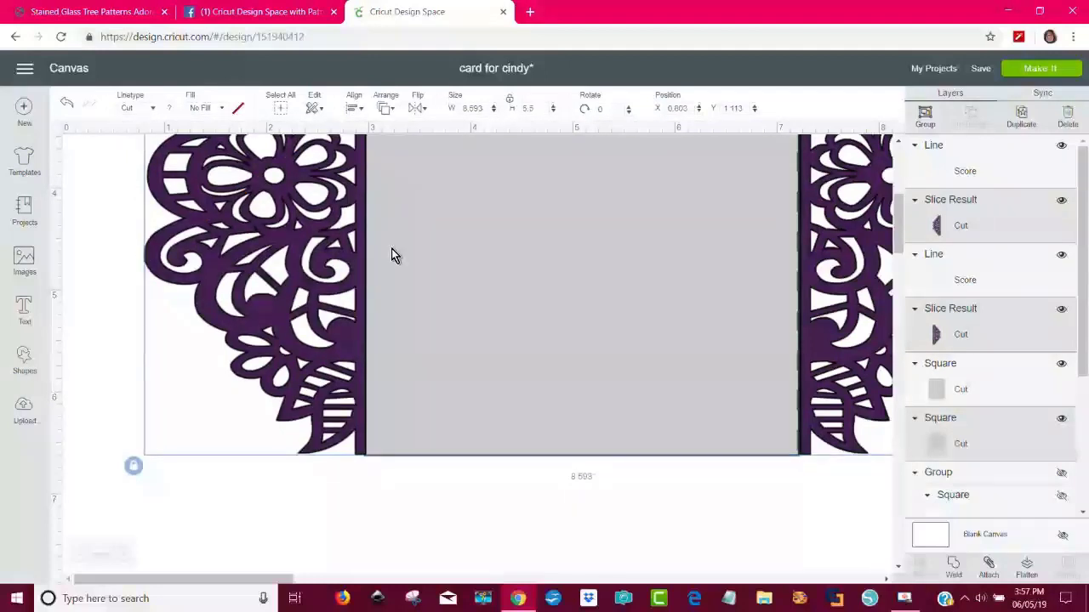
{"action": "left_click", "coordinate": [621, 508]}
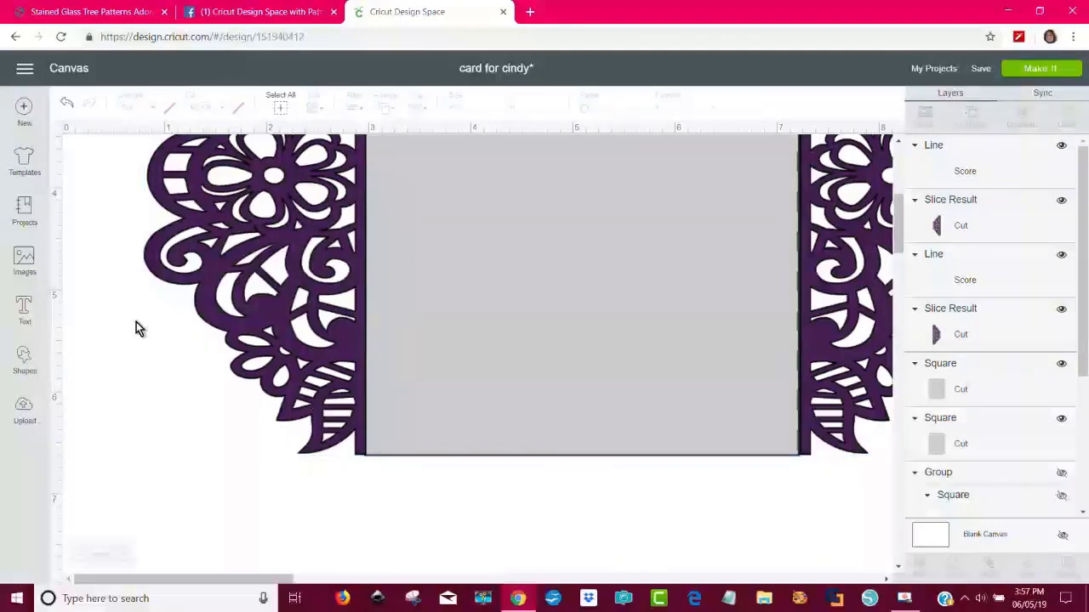
Try to weld the lace pieces, score lines and rectangle into one shape
{"action": "left_click_drag", "start_coordinate": [136, 330], "coordinate": [721, 463]}
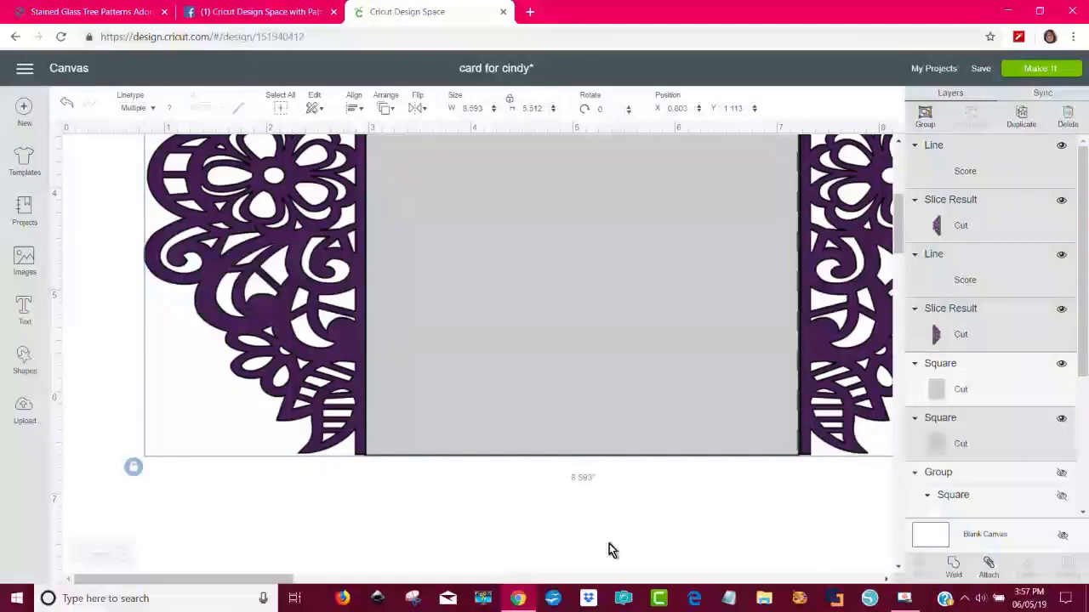
{"action": "left_click", "coordinate": [954, 566]}
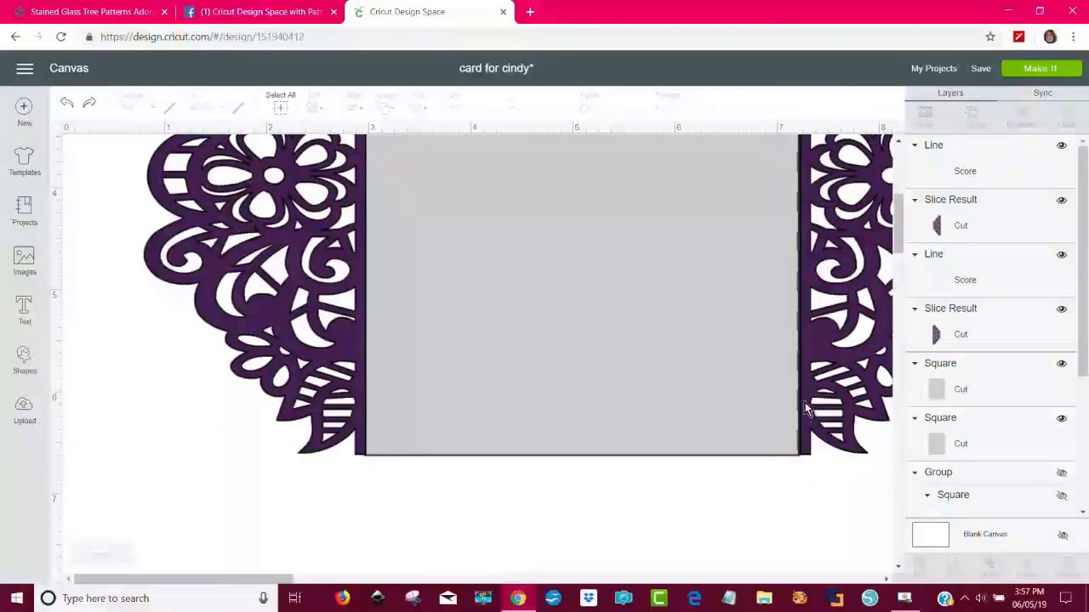
Nudge the right-hand lace piece tighter against the rectangle, then bottom-align the right score line, rectangle and left-hand lace piece
{"action": "mouse_move", "coordinate": [807, 380]}
{"action": "left_mouse_down"}
{"action": "mouse_move", "coordinate": [818, 377]}
{"action": "mouse_move", "coordinate": [794, 399]}
{"action": "mouse_move", "coordinate": [822, 394]}
{"action": "mouse_move", "coordinate": [804, 392]}
{"action": "left_mouse_up"}
{"action": "left_click", "coordinate": [807, 426]}
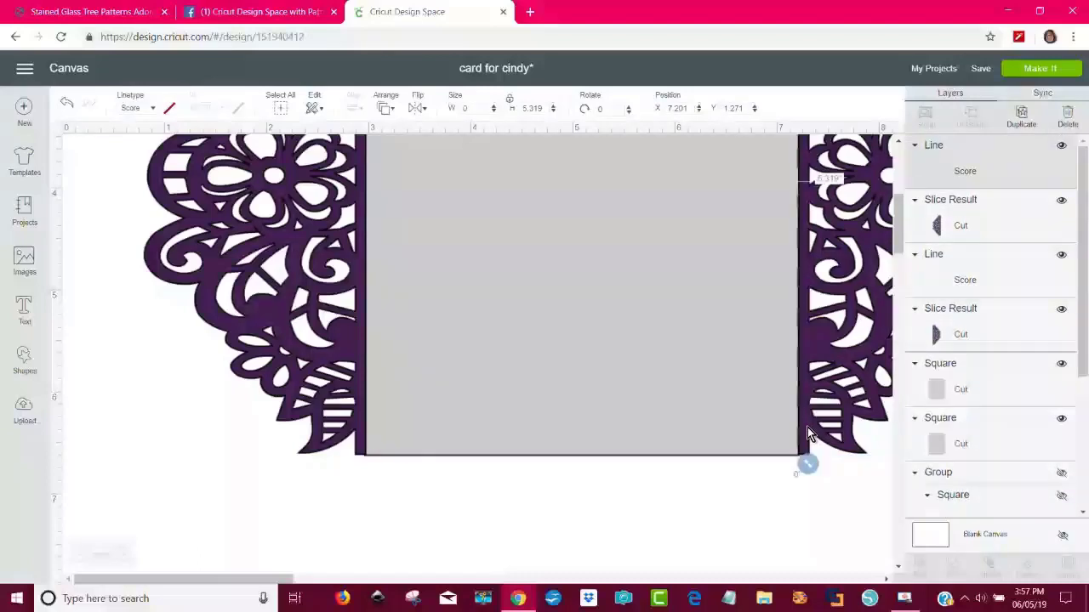
{"action": "left_click", "coordinate": [475, 432], "text": "shift"}
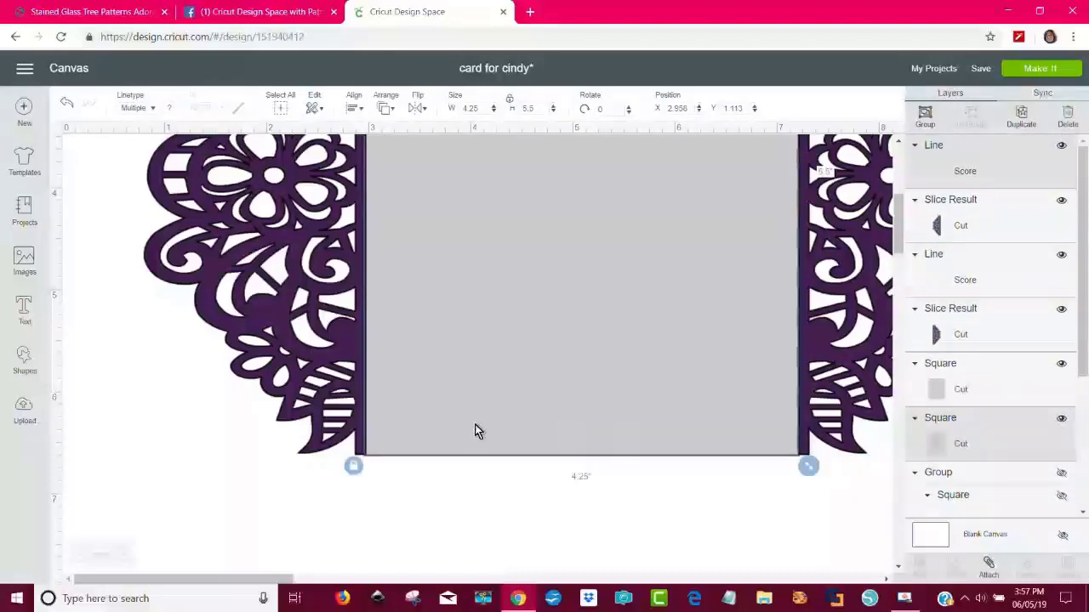
{"action": "left_click", "coordinate": [349, 403], "text": "shift"}
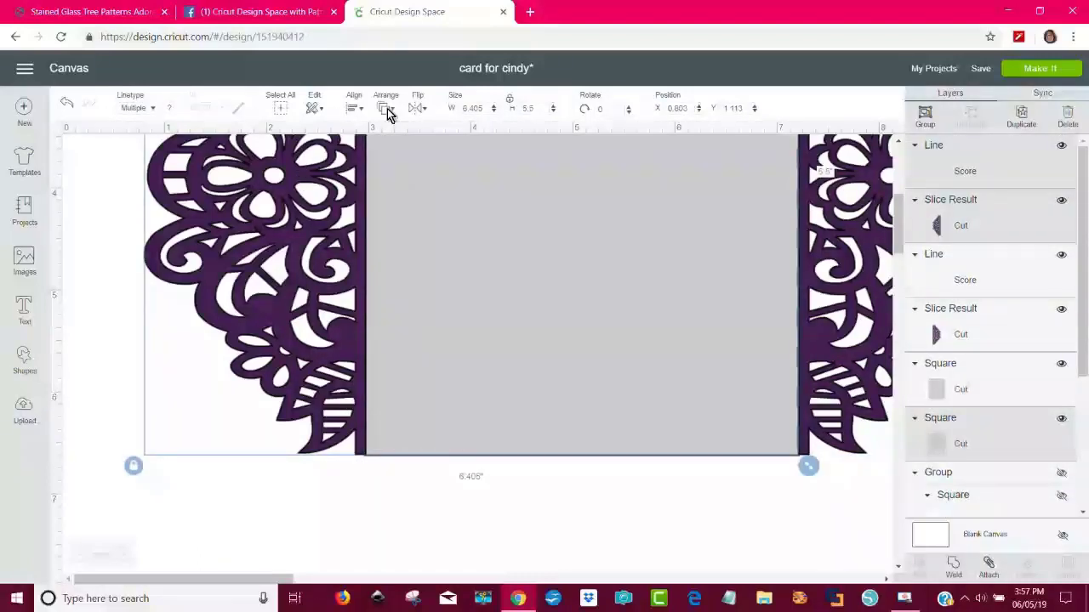
{"action": "left_click", "coordinate": [354, 108]}
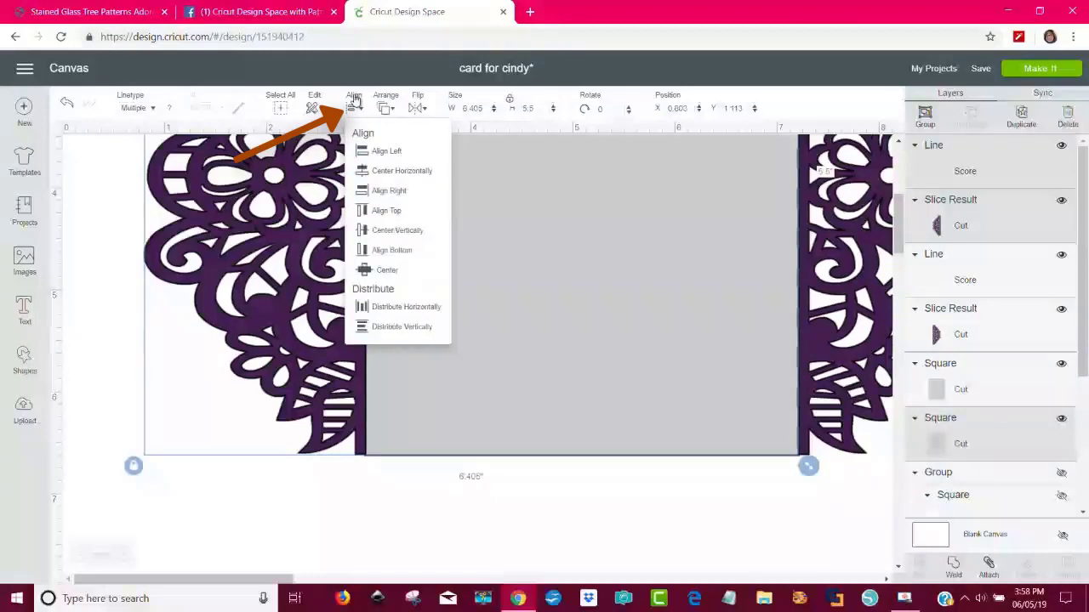
{"action": "left_click", "coordinate": [418, 253]}
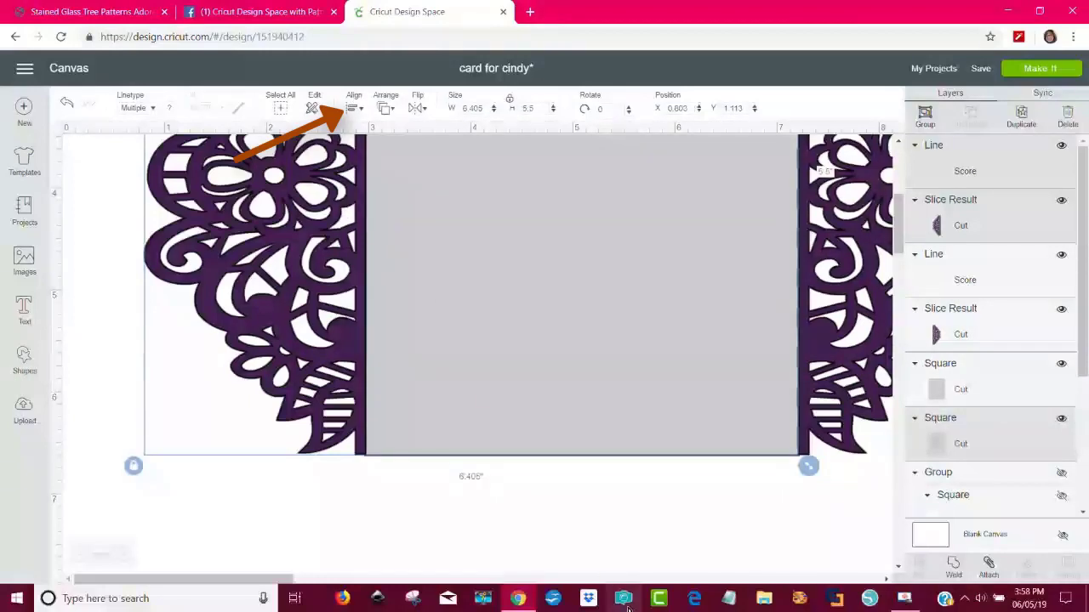
{"action": "left_click", "coordinate": [648, 536]}
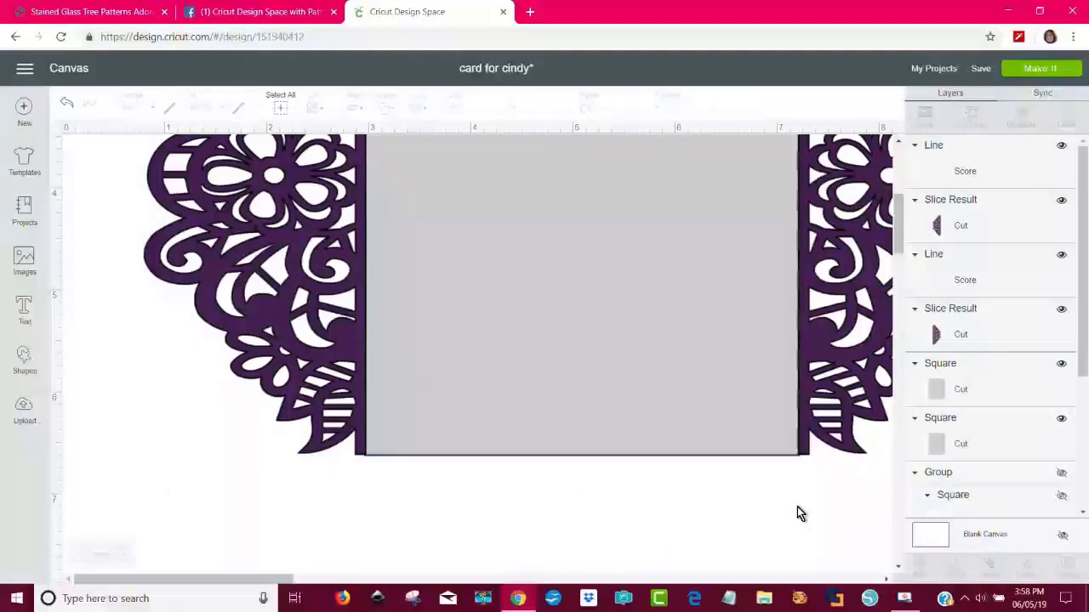
Align the bottoms of just the left-hand lace piece and the rectangle
{"action": "left_click", "coordinate": [336, 400]}
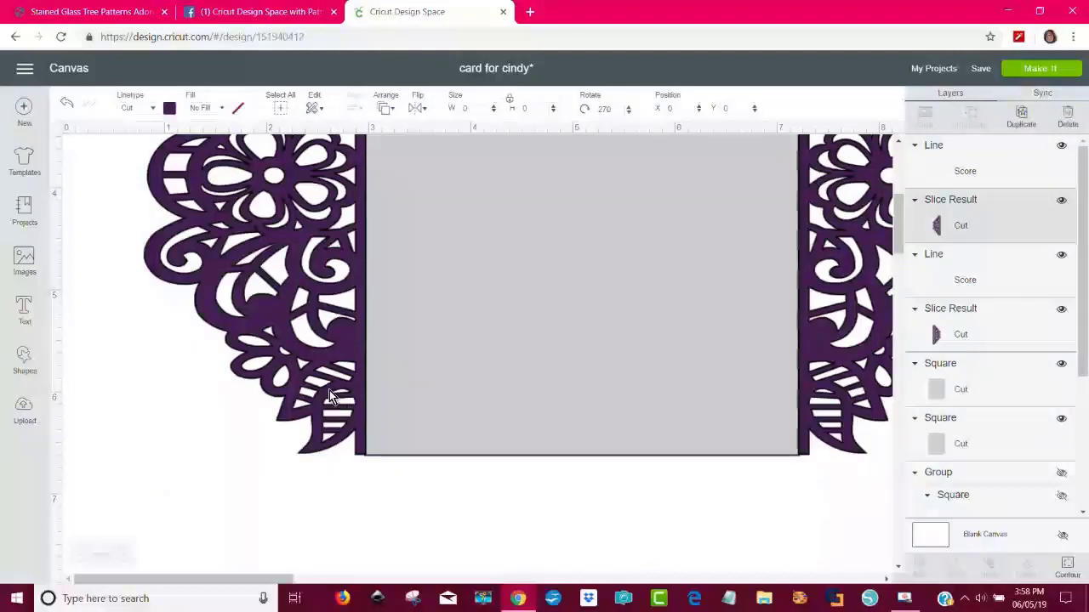
{"action": "left_click", "coordinate": [475, 414], "text": "shift"}
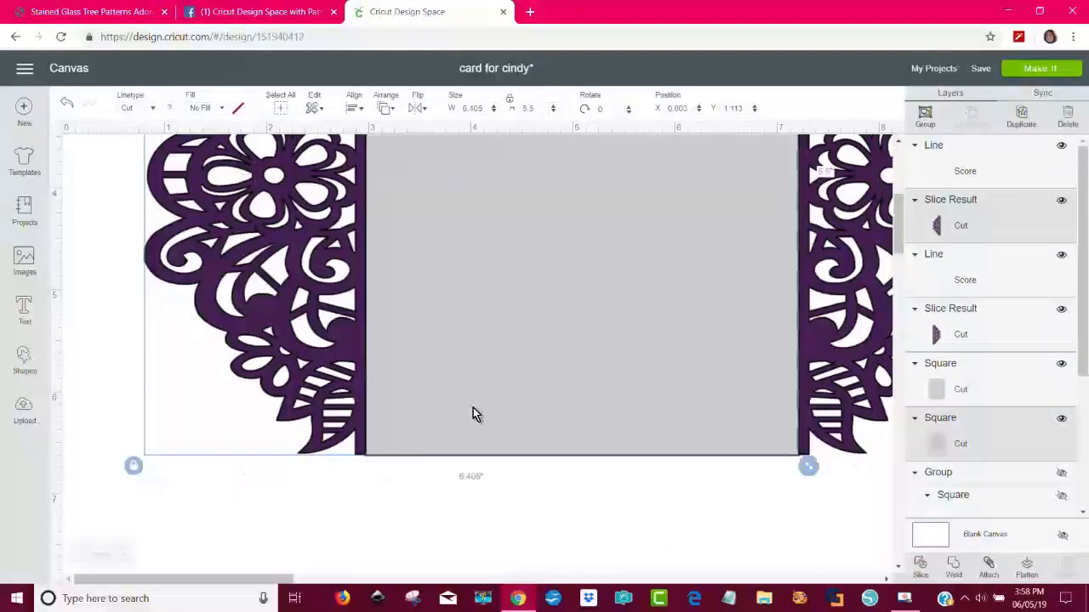
{"action": "left_click", "coordinate": [355, 109]}
{"action": "left_click", "coordinate": [405, 251]}
{"action": "left_click", "coordinate": [513, 516]}
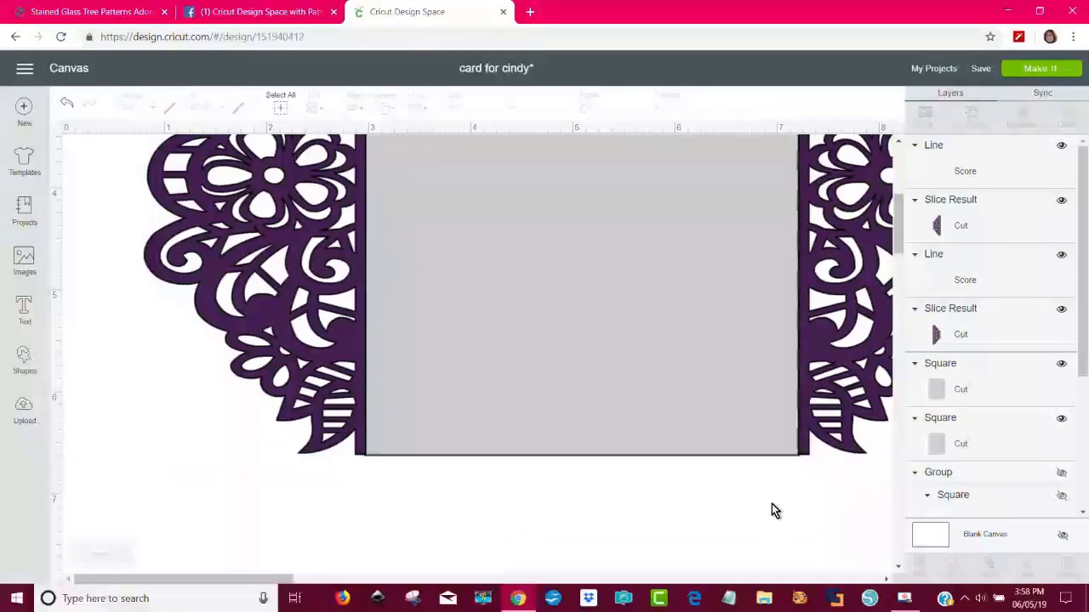
Weld the lace pieces, rectangle and score lines into one card shape and move it to about X 0.34, Y 0.17
{"action": "scroll", "coordinate": [772, 504], "scroll_direction": "up", "scroll_amount": 5}
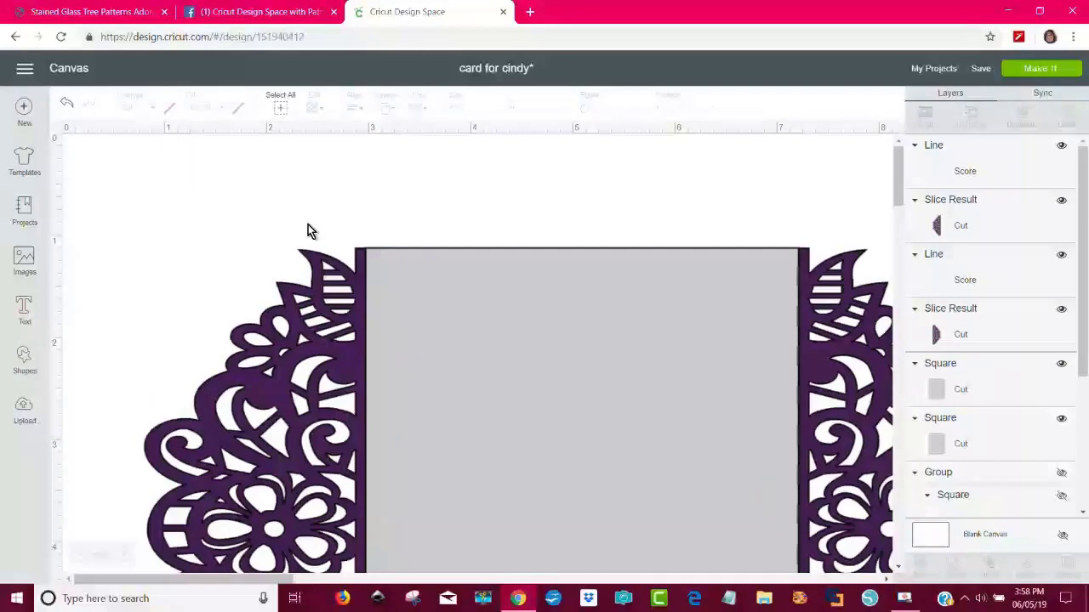
{"action": "left_click_drag", "start_coordinate": [308, 225], "coordinate": [817, 370]}
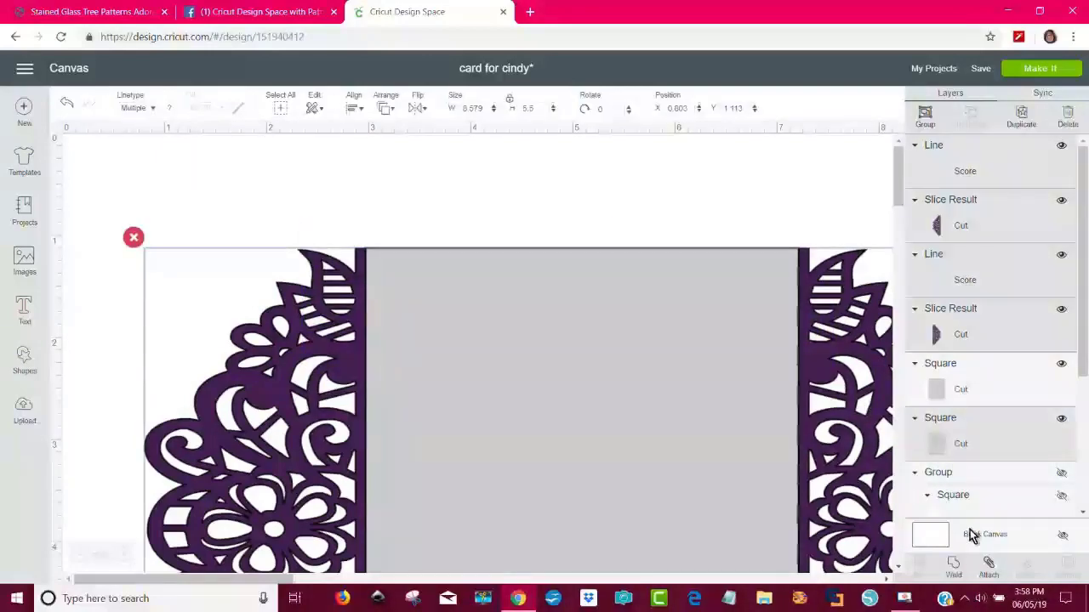
{"action": "left_click", "coordinate": [953, 570]}
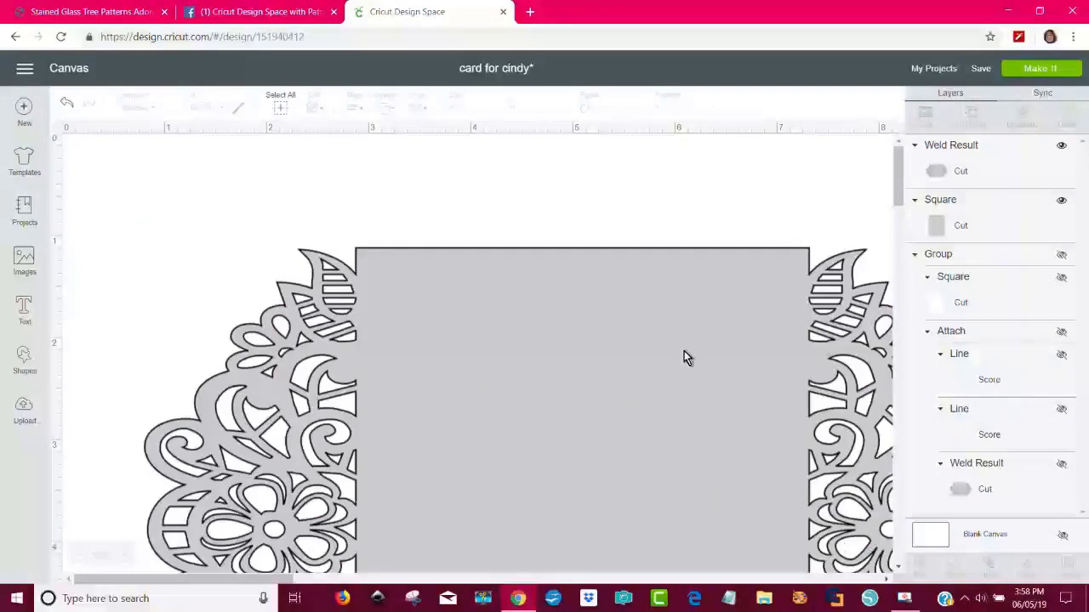
{"action": "left_click_drag", "start_coordinate": [684, 352], "coordinate": [717, 246]}
{"action": "scroll", "coordinate": [774, 338], "scroll_direction": "down", "scroll_amount": 3}
{"action": "scroll", "coordinate": [774, 339], "scroll_direction": "up", "scroll_amount": 3}
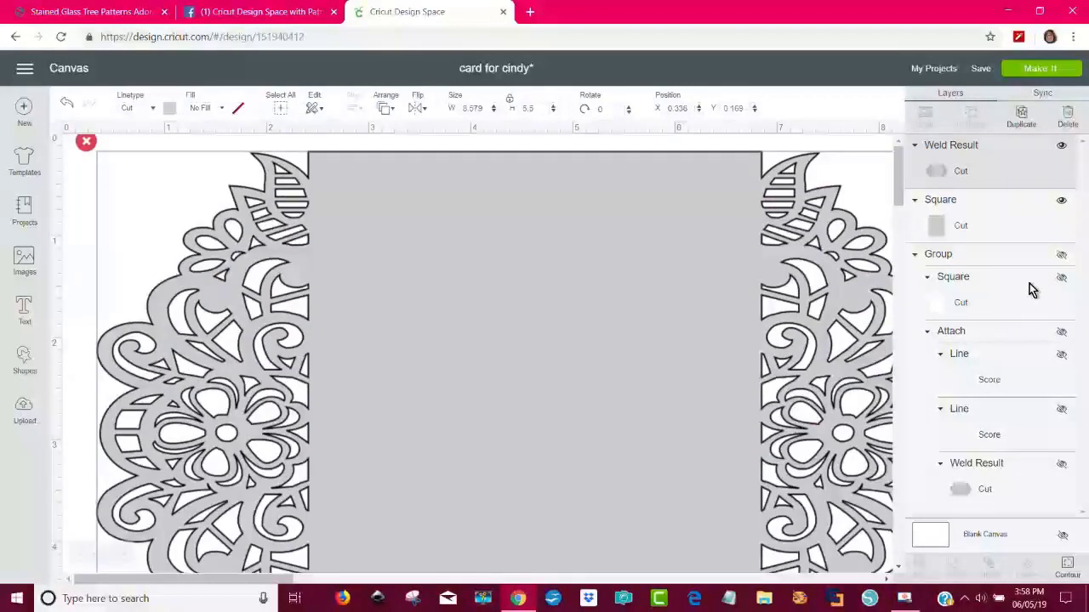
Send the welded card shape to the back and move it to about X 0.28, Y 0
{"action": "left_click", "coordinate": [954, 384]}
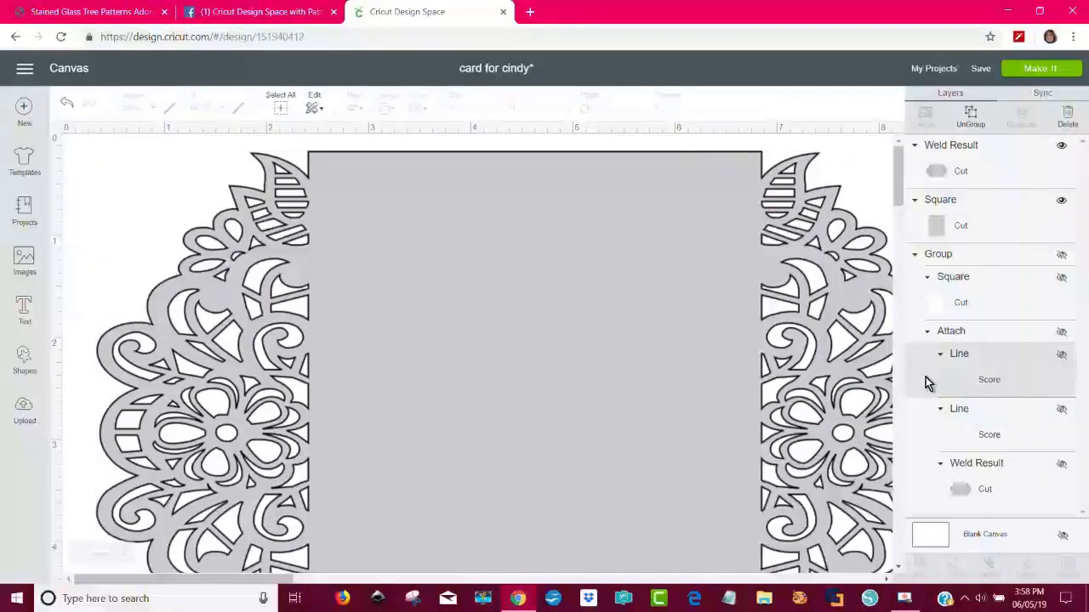
{"action": "left_click", "coordinate": [562, 244]}
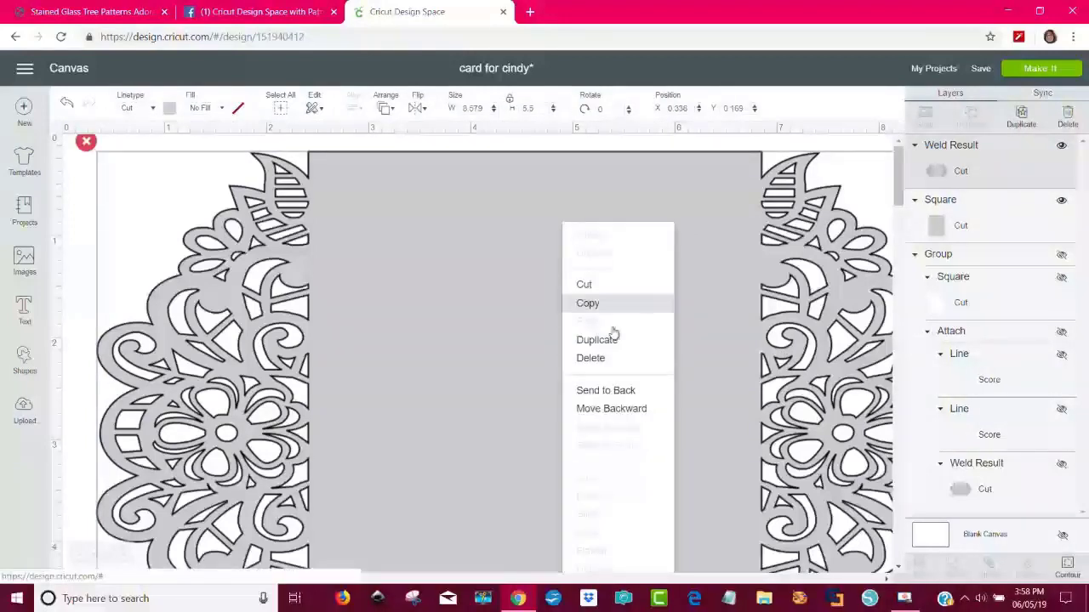
{"action": "left_click", "coordinate": [621, 390]}
{"action": "left_click_drag", "start_coordinate": [644, 368], "coordinate": [683, 298]}
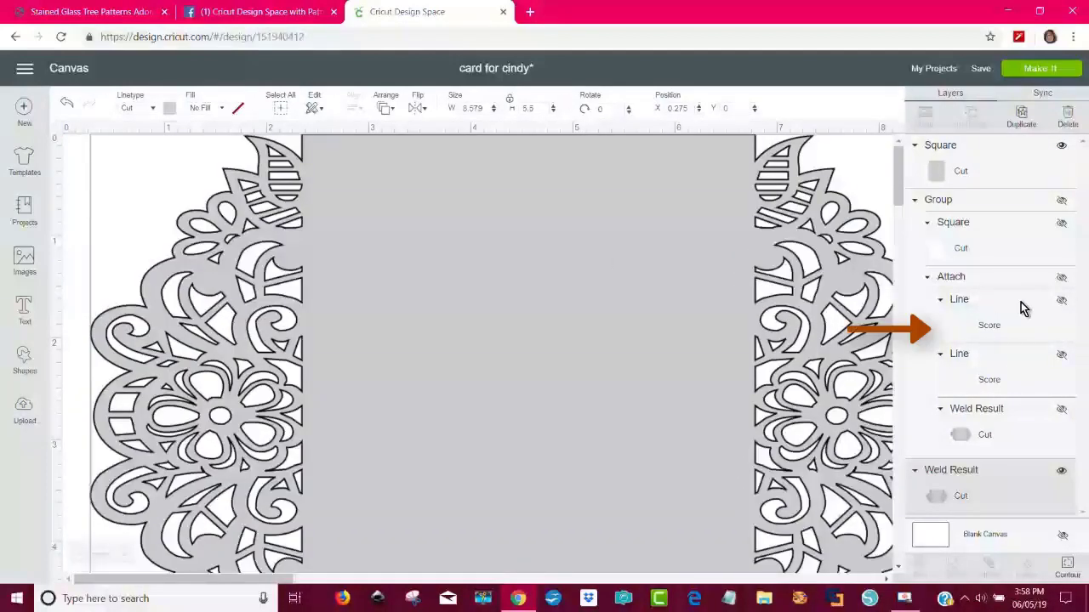
Unhide the two score lines in the hidden group and move them just inside the card's side edges, at about X 2.39, Y -0.02
{"action": "left_click", "coordinate": [1060, 300]}
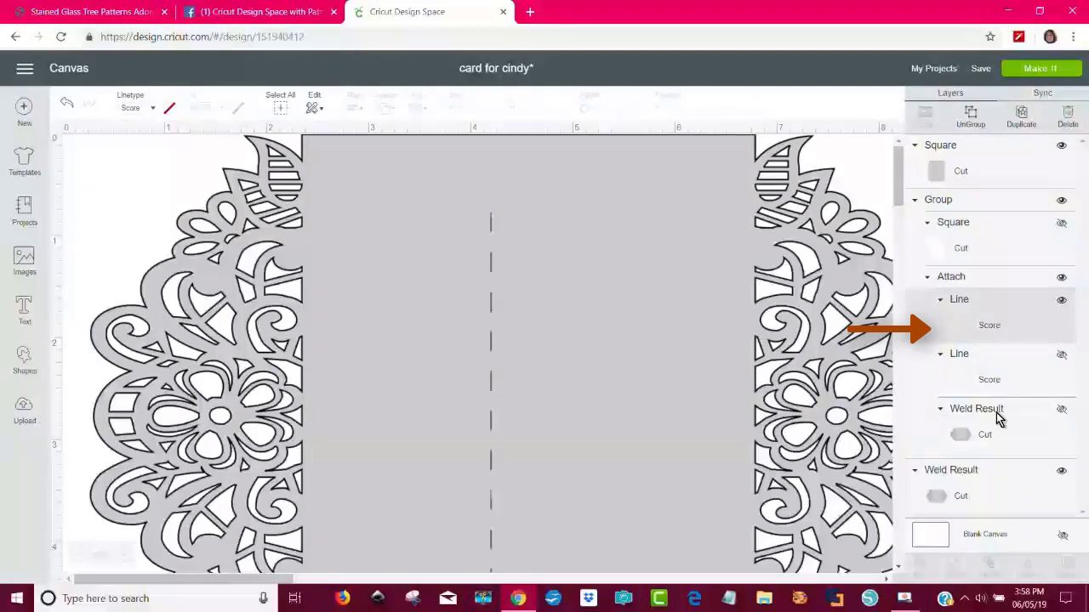
{"action": "left_click", "coordinate": [1060, 358]}
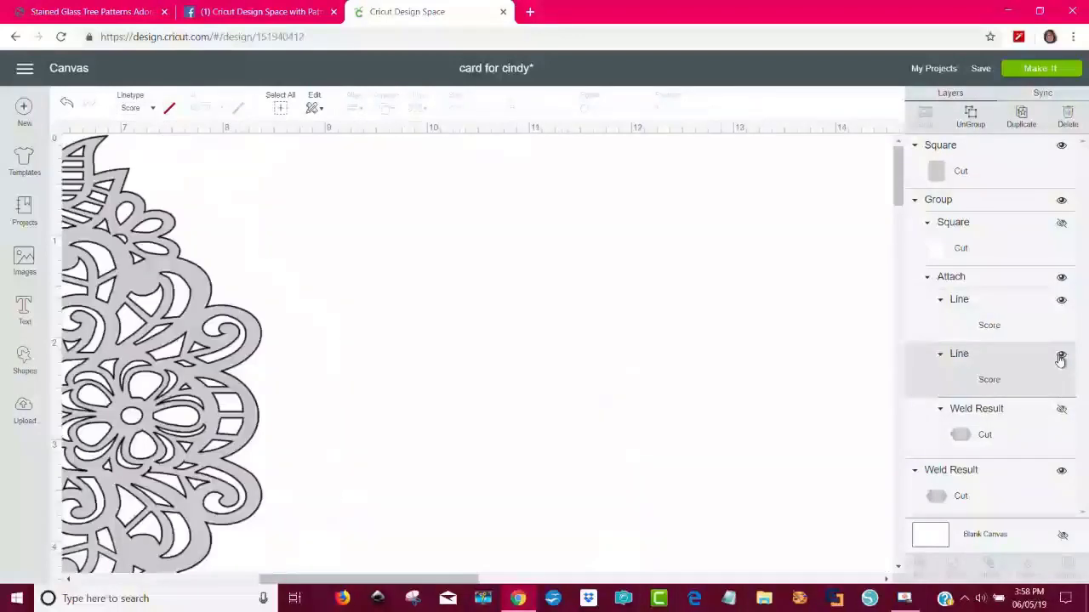
{"action": "left_click_drag", "start_coordinate": [455, 578], "coordinate": [264, 583]}
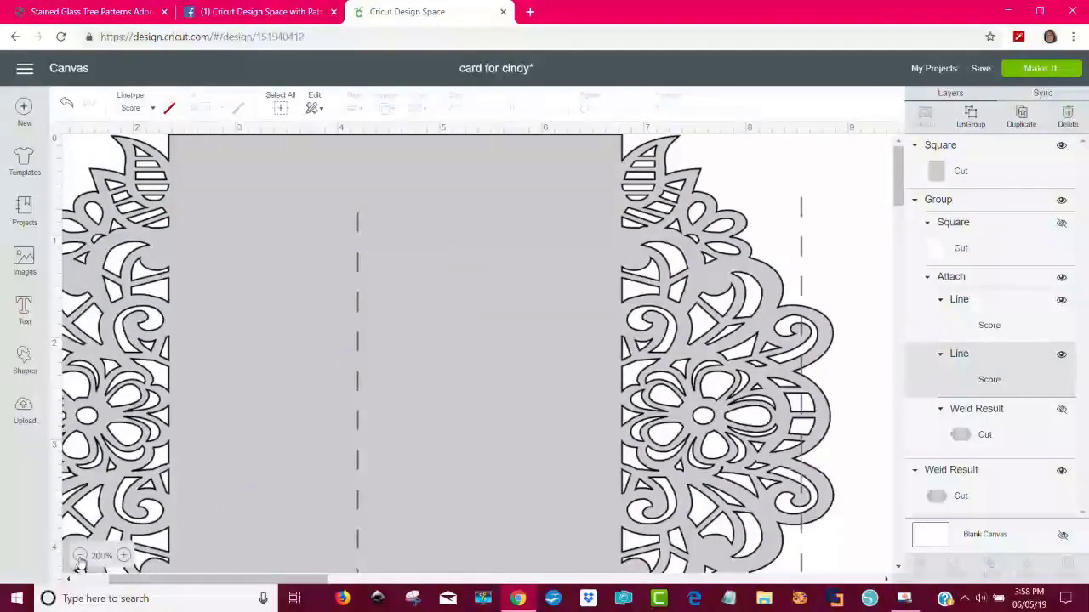
{"action": "left_click", "coordinate": [79, 557]}
{"action": "left_click", "coordinate": [79, 557]}
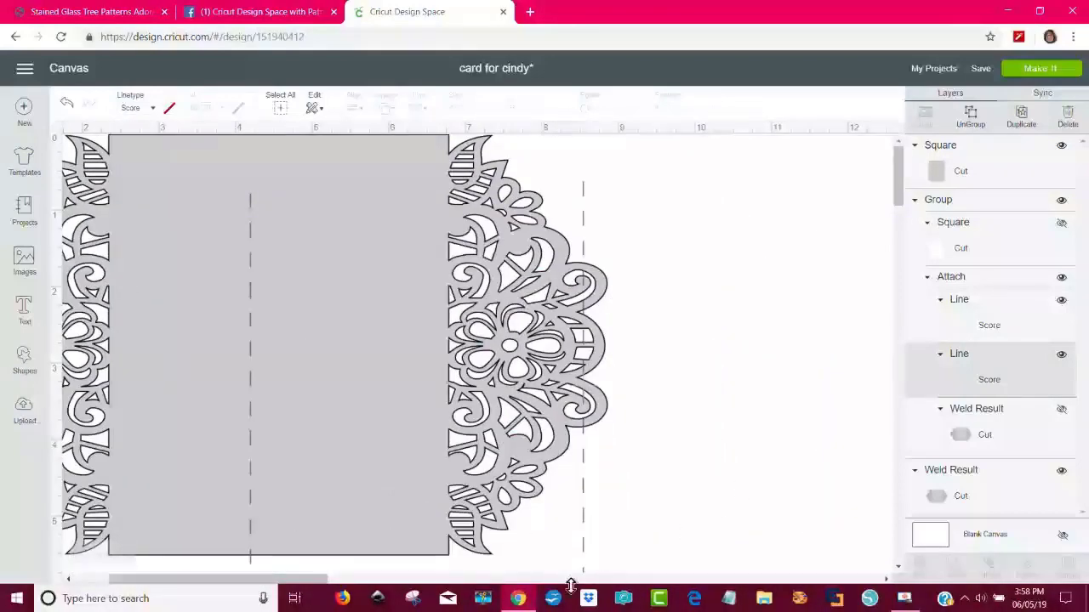
{"action": "left_click_drag", "start_coordinate": [311, 579], "coordinate": [265, 577]}
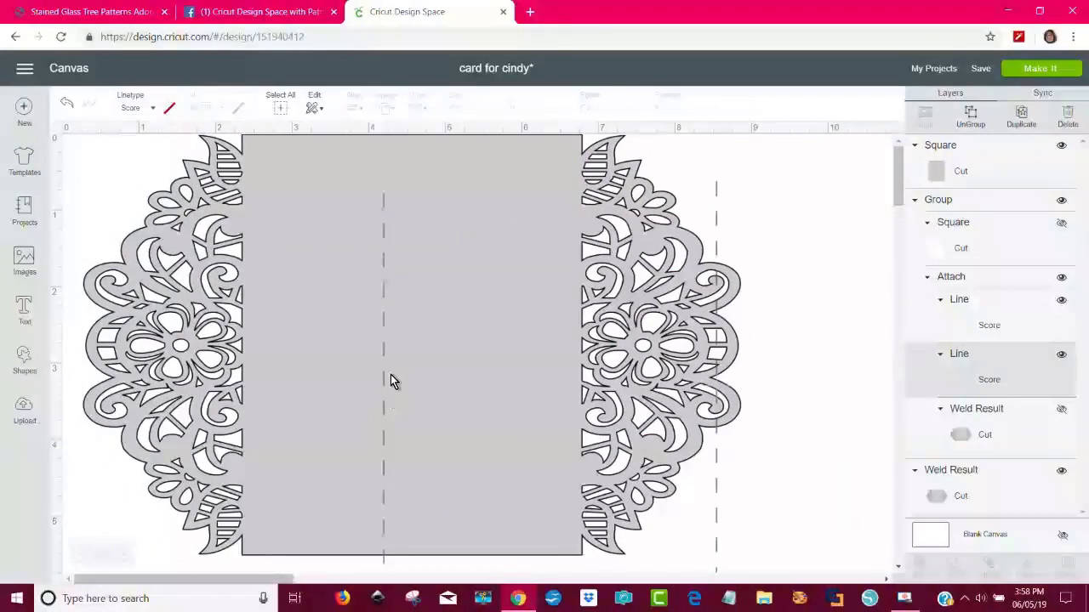
{"action": "left_click_drag", "start_coordinate": [382, 347], "coordinate": [241, 294]}
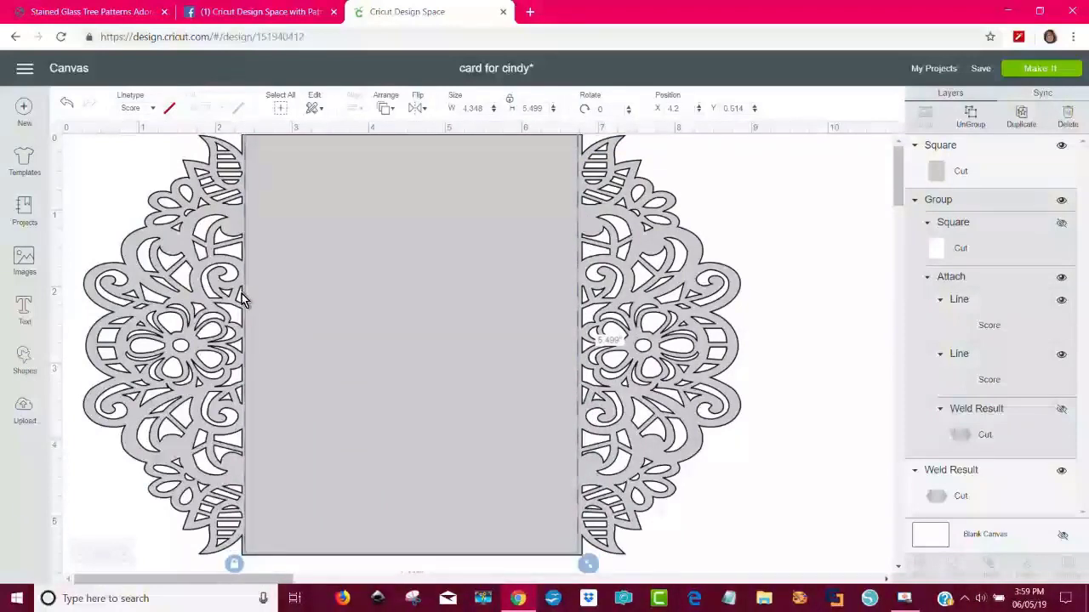
{"action": "left_click_drag", "start_coordinate": [241, 294], "coordinate": [242, 294]}
Nudge the pair of score lines to about X 2.41, Y 0.01 so they sit evenly along the card's folds
{"action": "left_click", "coordinate": [382, 332]}
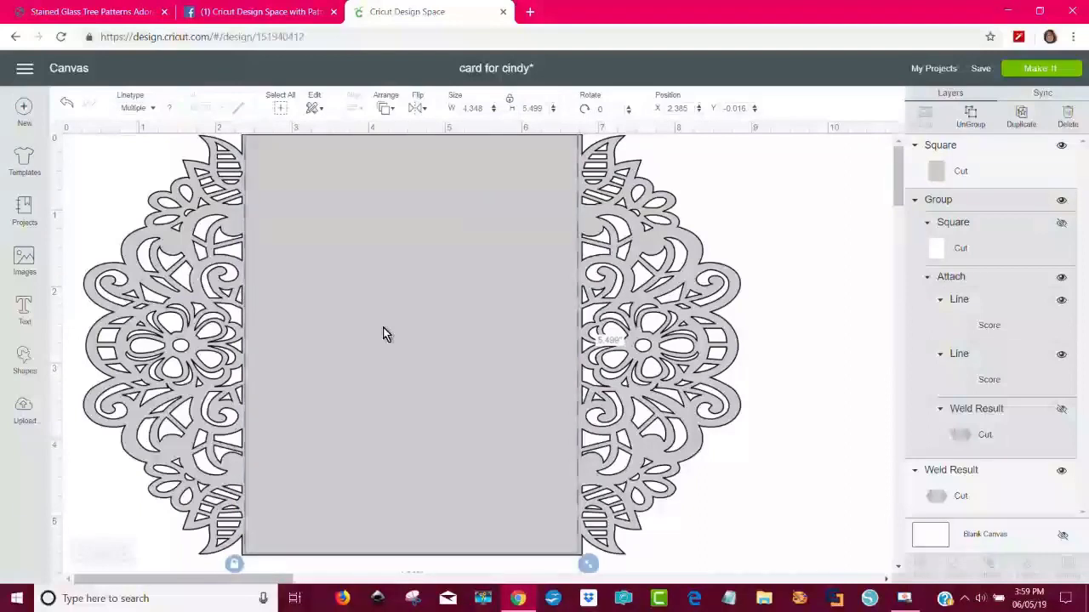
{"action": "scroll", "coordinate": [382, 332], "scroll_direction": "up", "scroll_amount": 2}
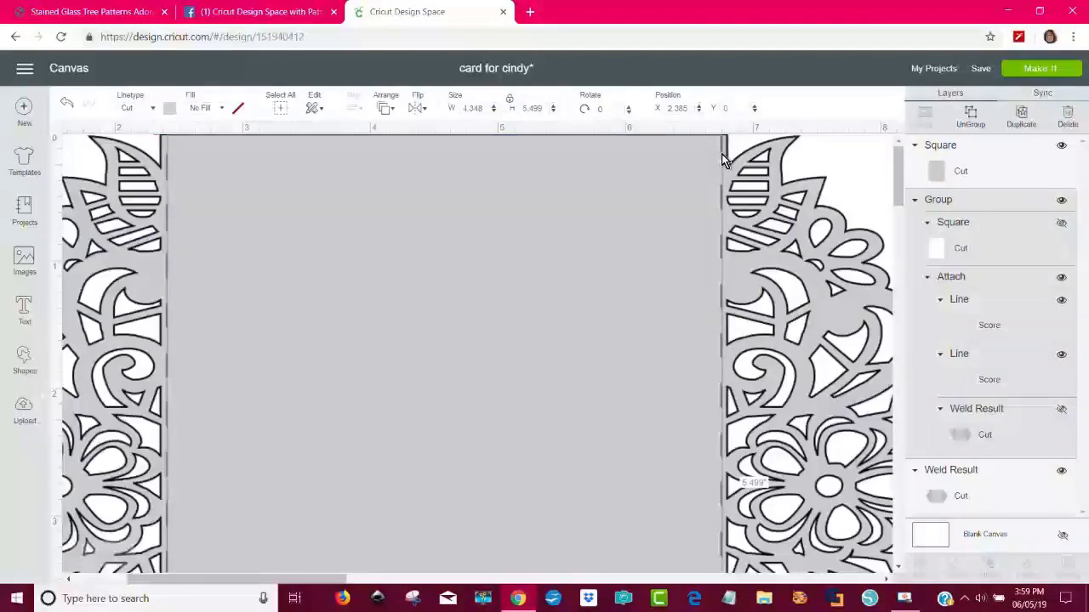
{"action": "left_click", "coordinate": [721, 154]}
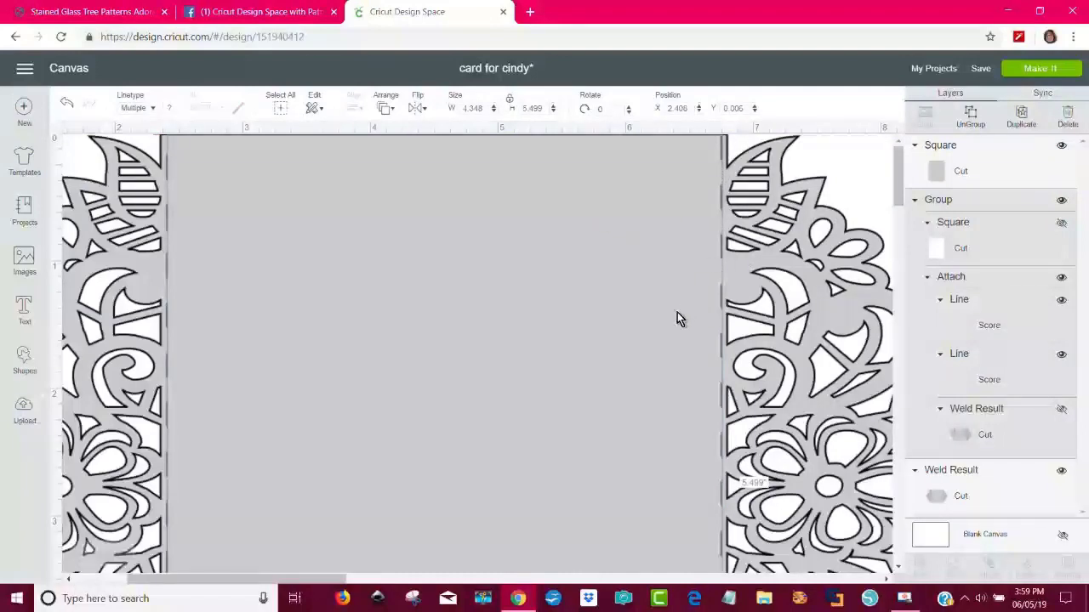
Attach the score line group to the welded card shape and set the attached set's linetype to Cut
{"action": "left_click", "coordinate": [575, 252], "text": "shift"}
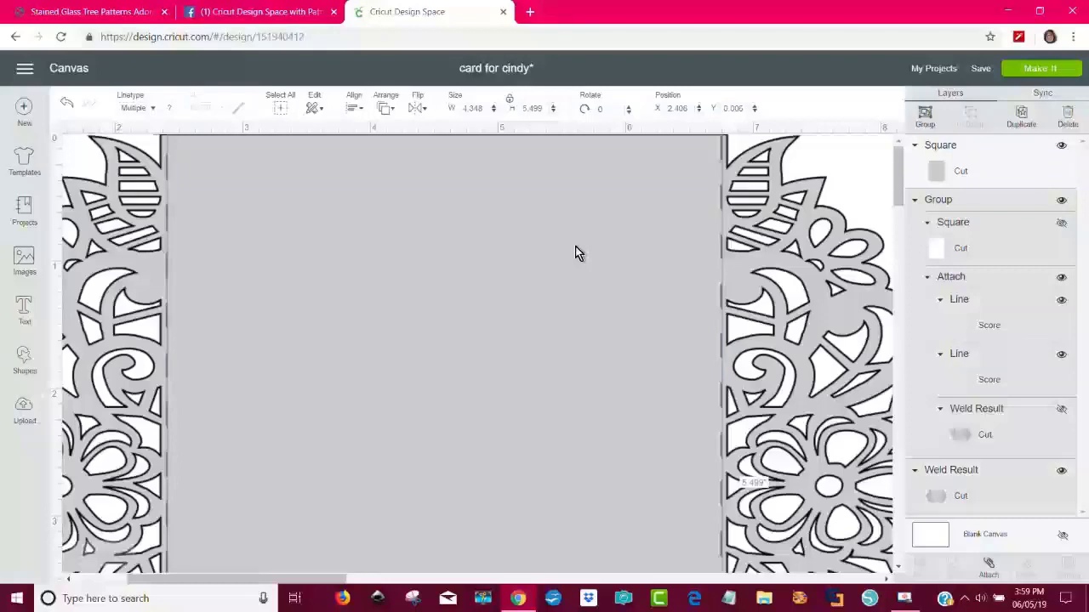
{"action": "left_click", "coordinate": [987, 566]}
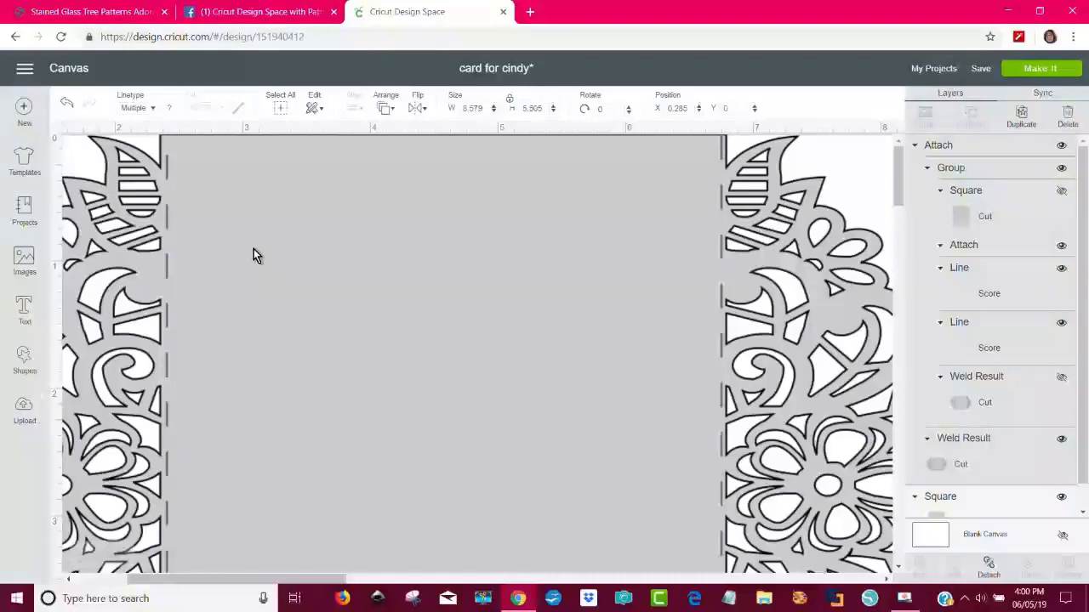
{"action": "left_click", "coordinate": [166, 110]}
{"action": "left_click", "coordinate": [160, 129]}
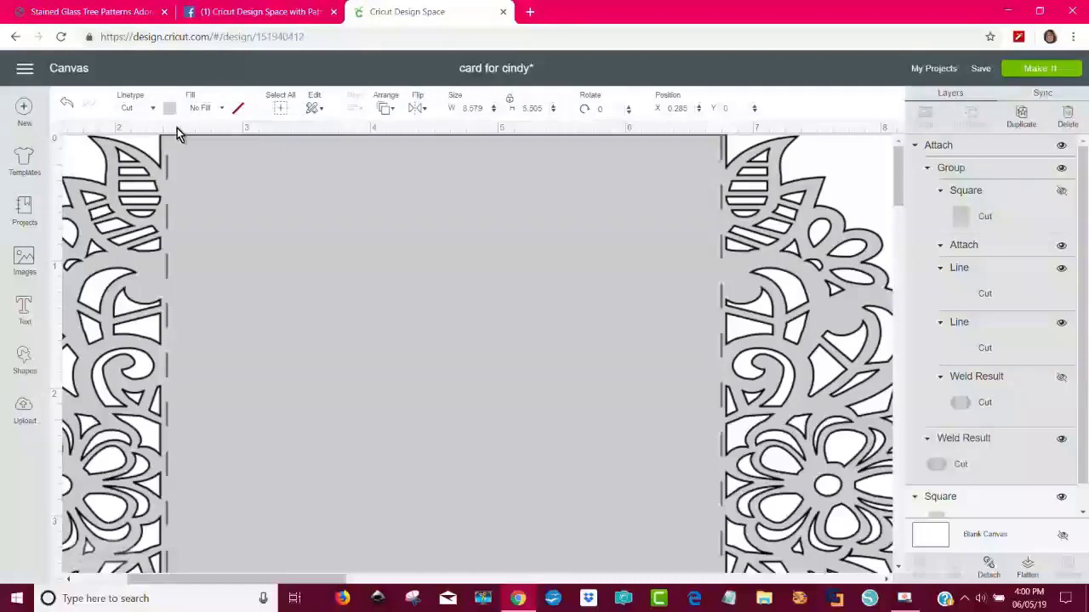
Change the attached lace card's material color to dark blue
{"action": "left_click", "coordinate": [170, 109]}
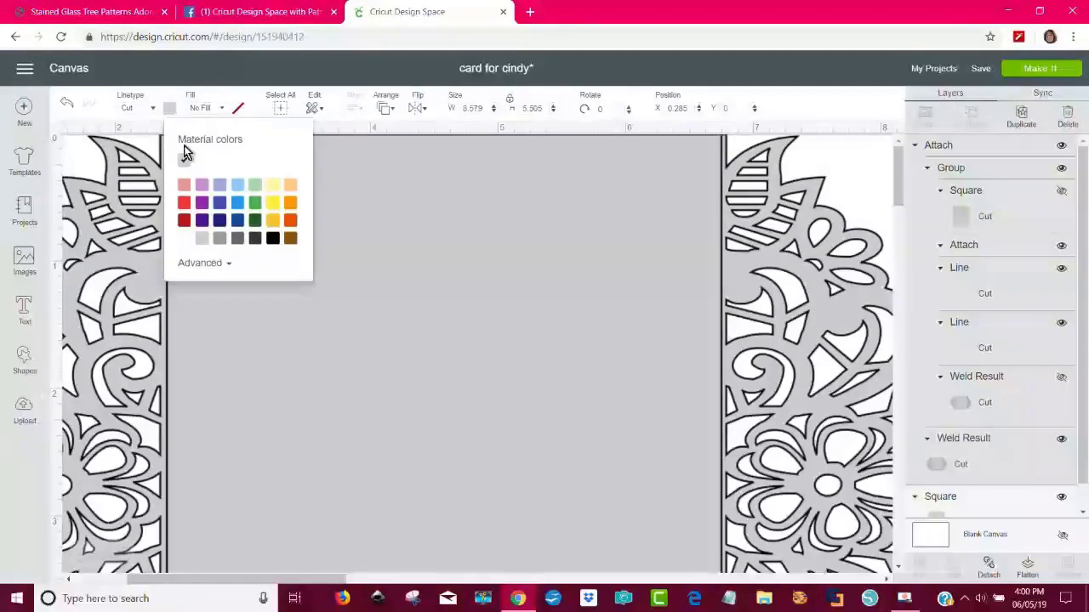
{"action": "left_click", "coordinate": [238, 221]}
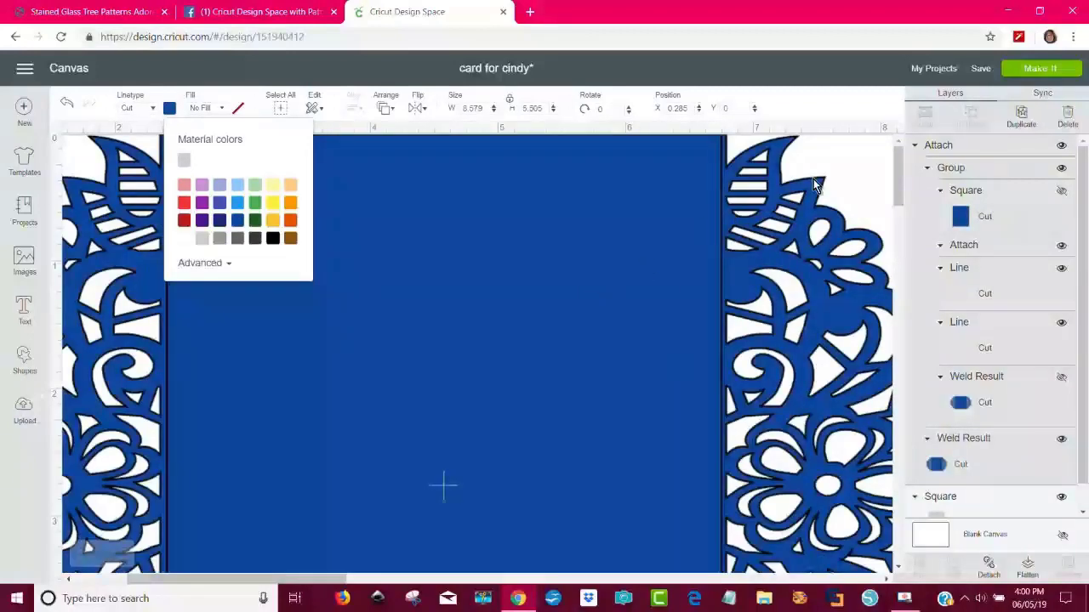
{"action": "left_click", "coordinate": [846, 167]}
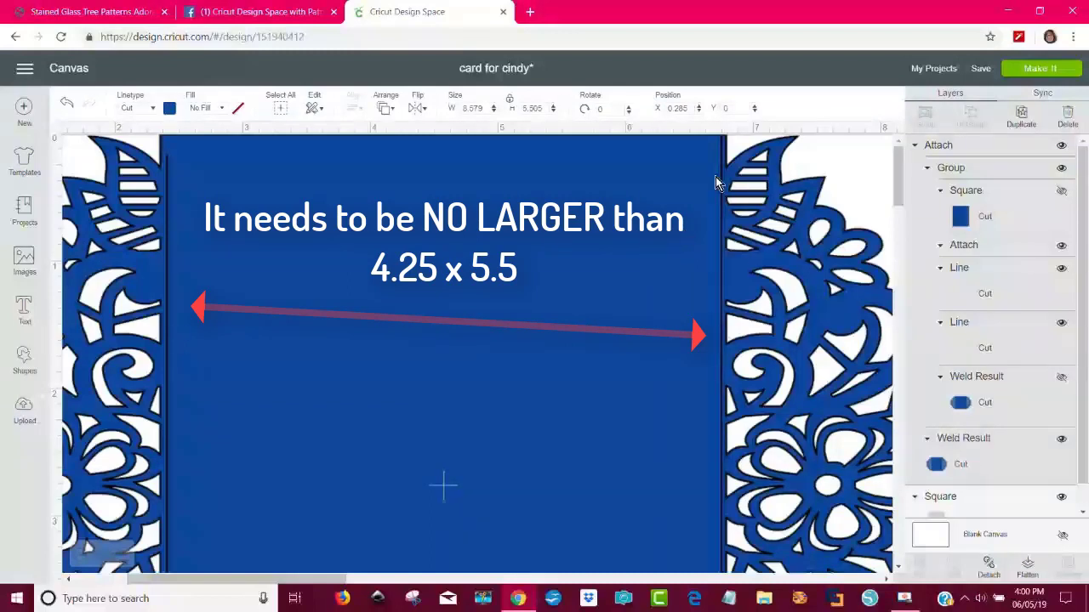
Add a square over the card, unlock its proportions, and size it to 4.25 by 5.5 inches
{"action": "left_click", "coordinate": [27, 365]}
{"action": "left_click", "coordinate": [82, 269]}
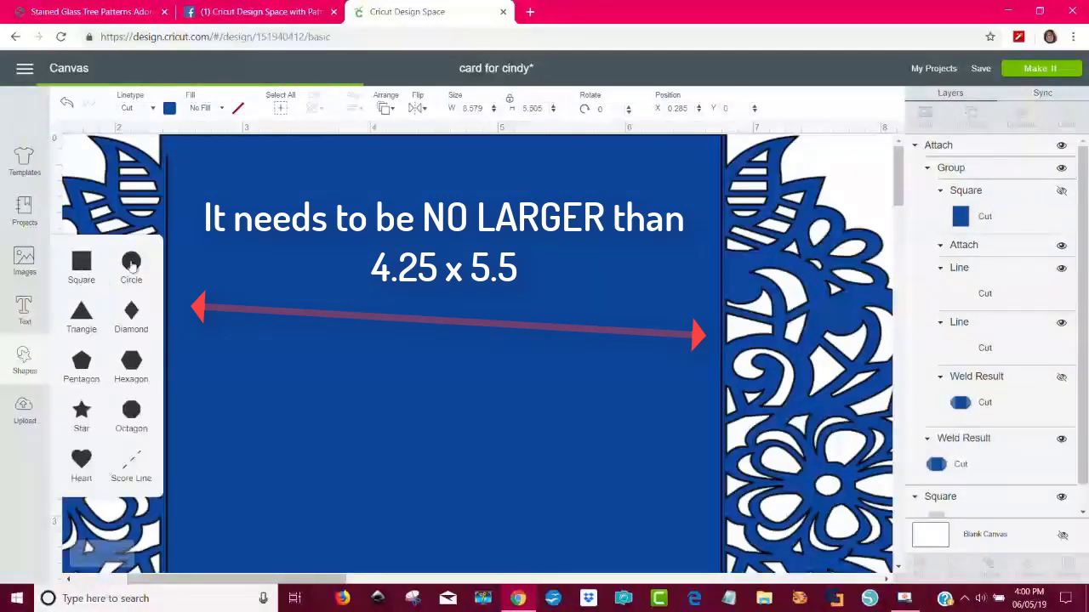
{"action": "left_click_drag", "start_coordinate": [327, 311], "coordinate": [605, 212]}
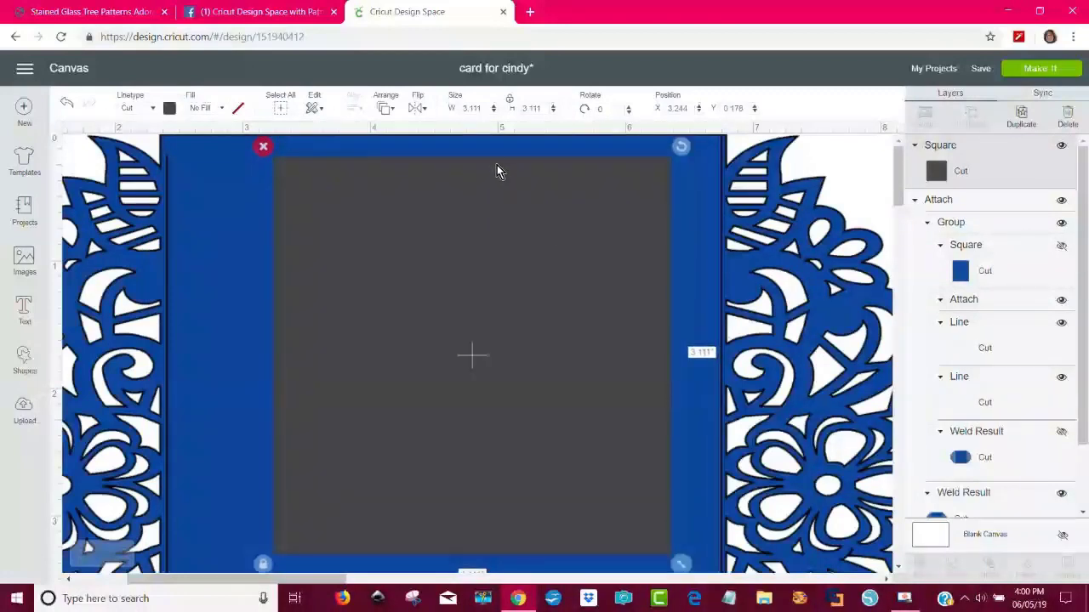
{"action": "left_click", "coordinate": [511, 101]}
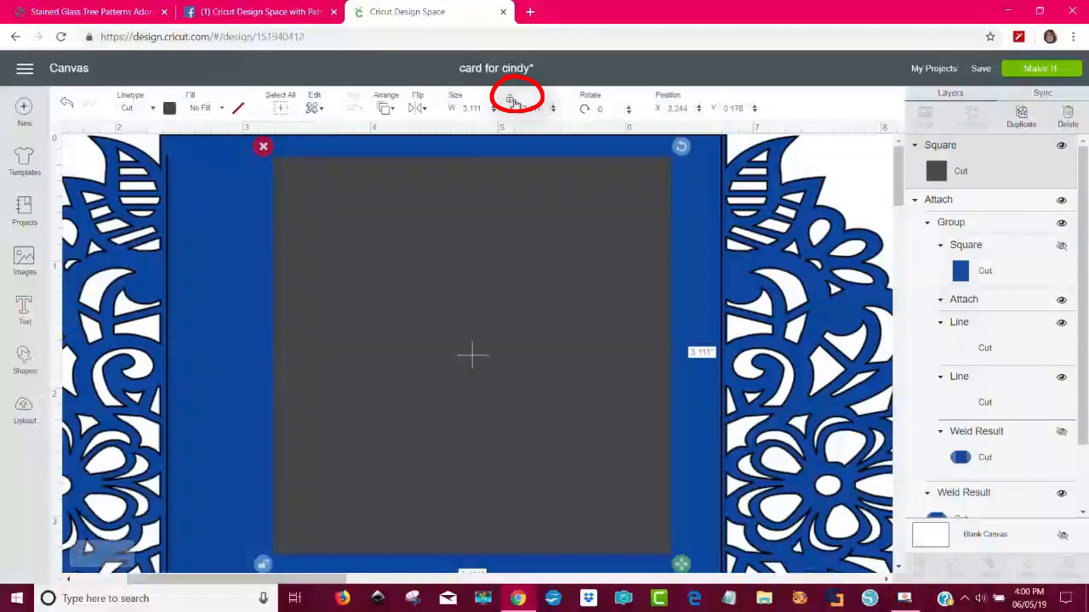
{"action": "left_click", "coordinate": [481, 107]}
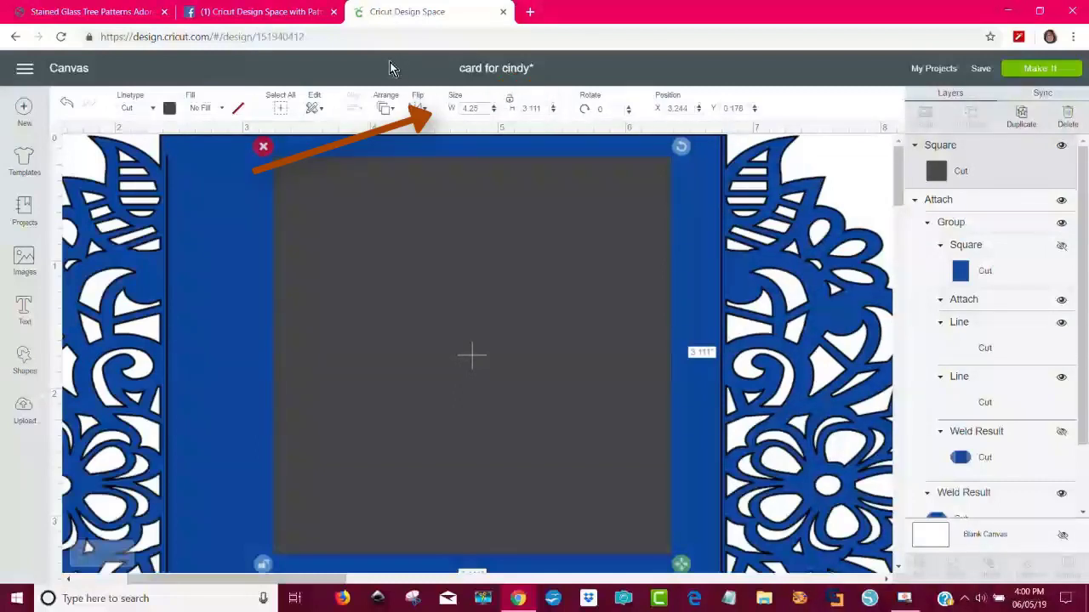
{"action": "left_click", "coordinate": [547, 108]}
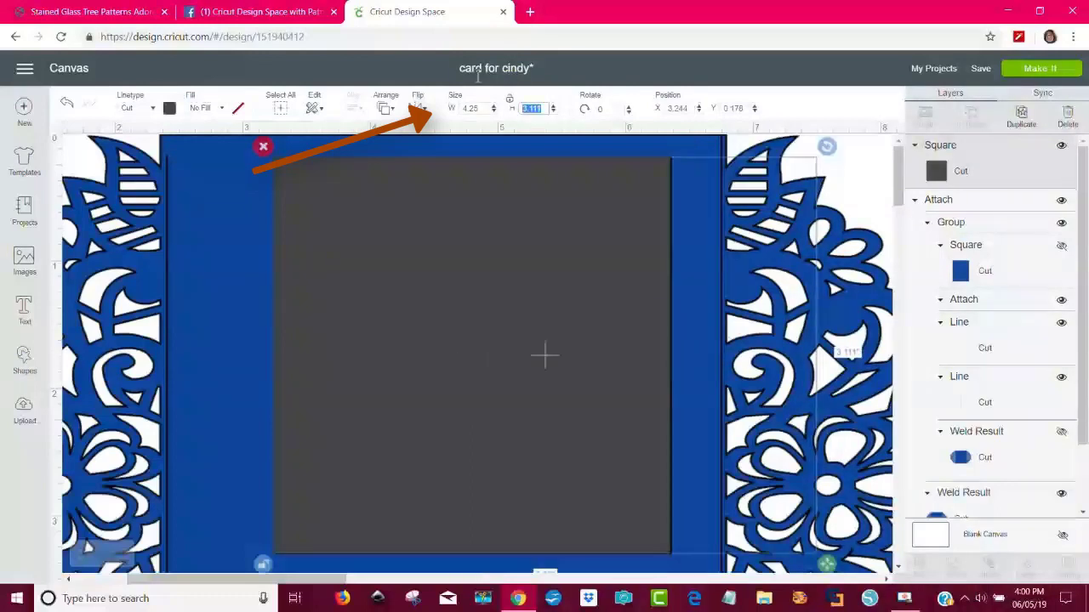
{"action": "type", "text": "5.5"}
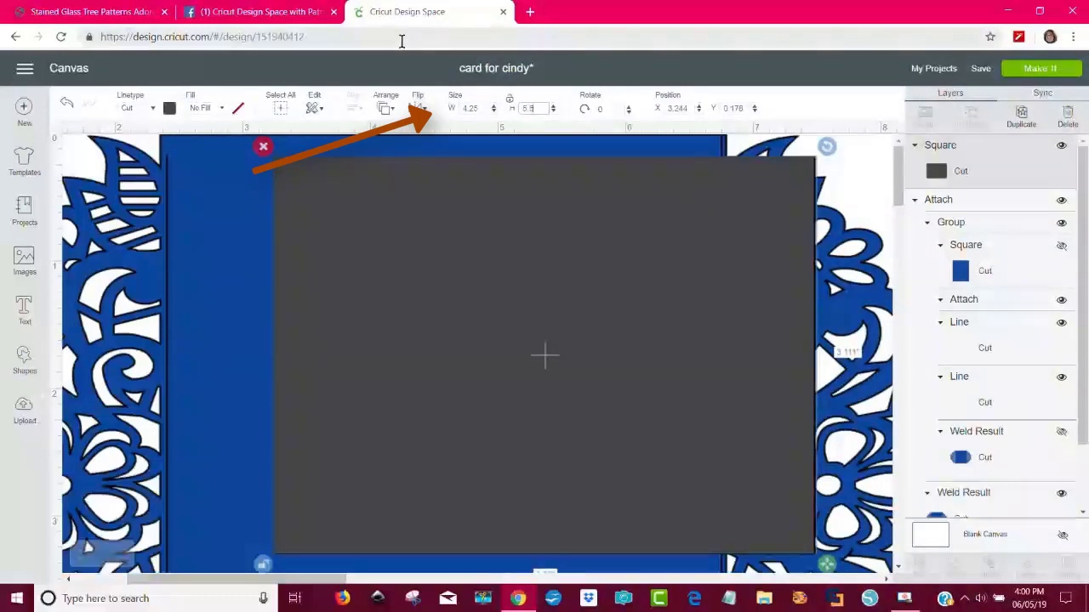
{"action": "key", "text": "Return"}
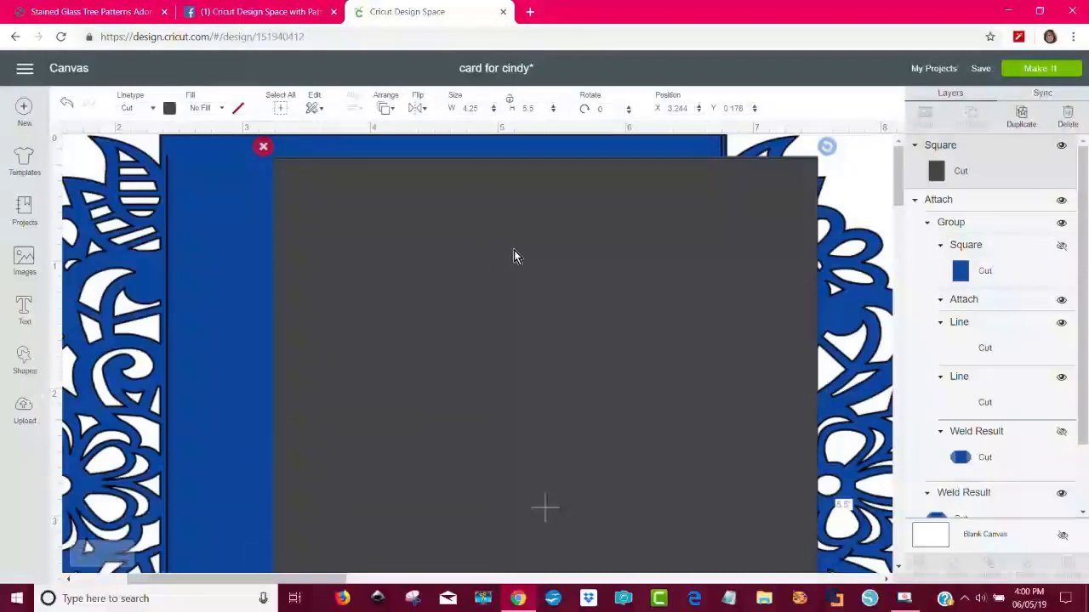
Move the dark rectangle between the card's two fold lines, at about X 2.44, Y 0, to check its fit
{"action": "left_click_drag", "start_coordinate": [514, 252], "coordinate": [435, 252]}
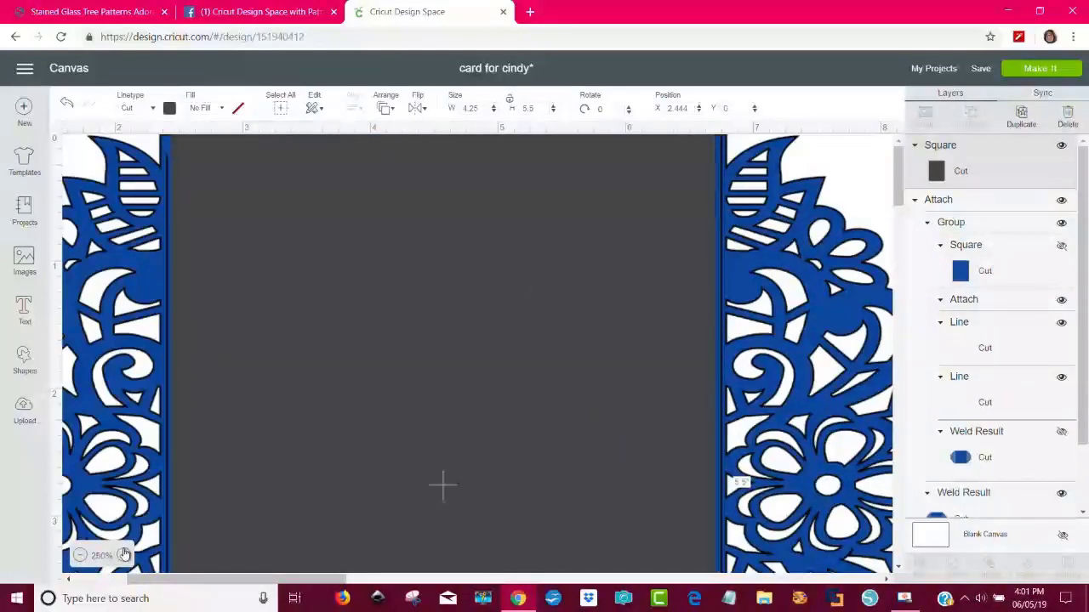
{"action": "left_click", "coordinate": [80, 555]}
{"action": "left_click", "coordinate": [80, 555]}
{"action": "left_click", "coordinate": [80, 555]}
{"action": "left_click", "coordinate": [80, 556]}
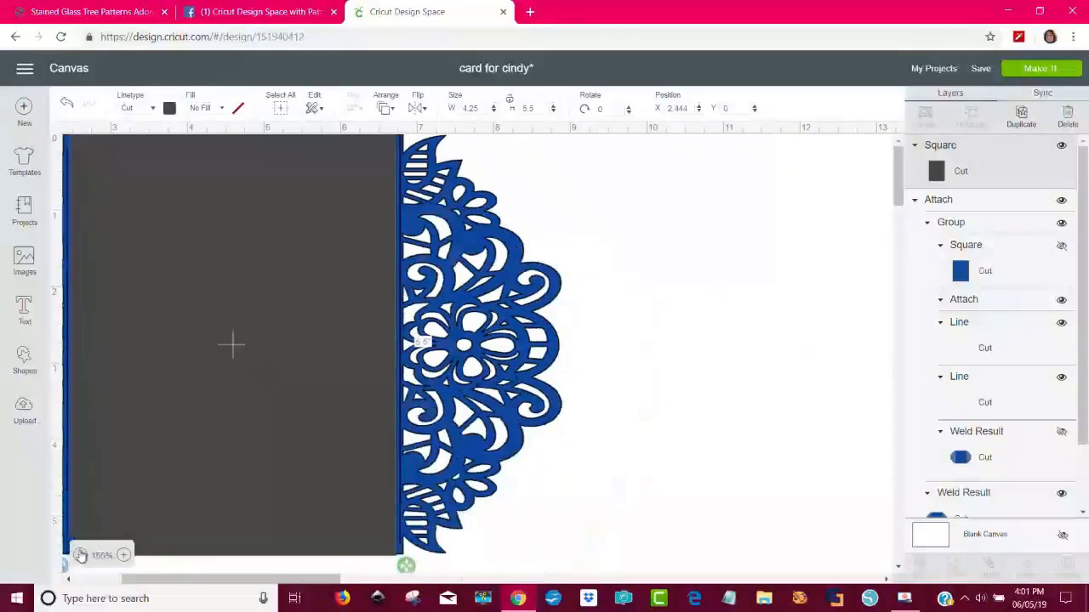
{"action": "left_click_drag", "start_coordinate": [238, 578], "coordinate": [223, 583]}
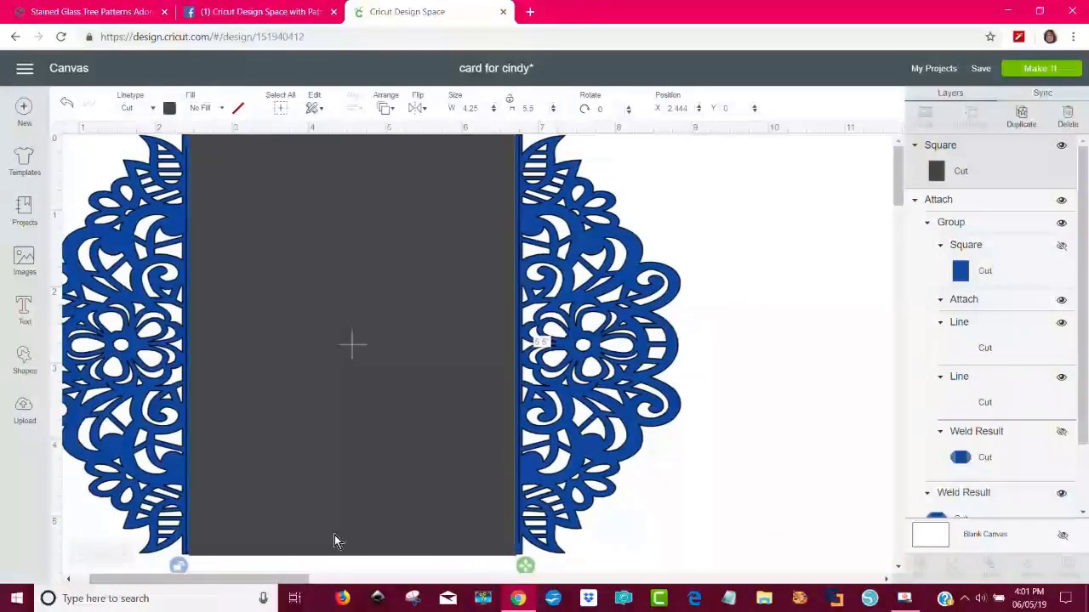
{"action": "left_click_drag", "start_coordinate": [393, 478], "coordinate": [617, 493]}
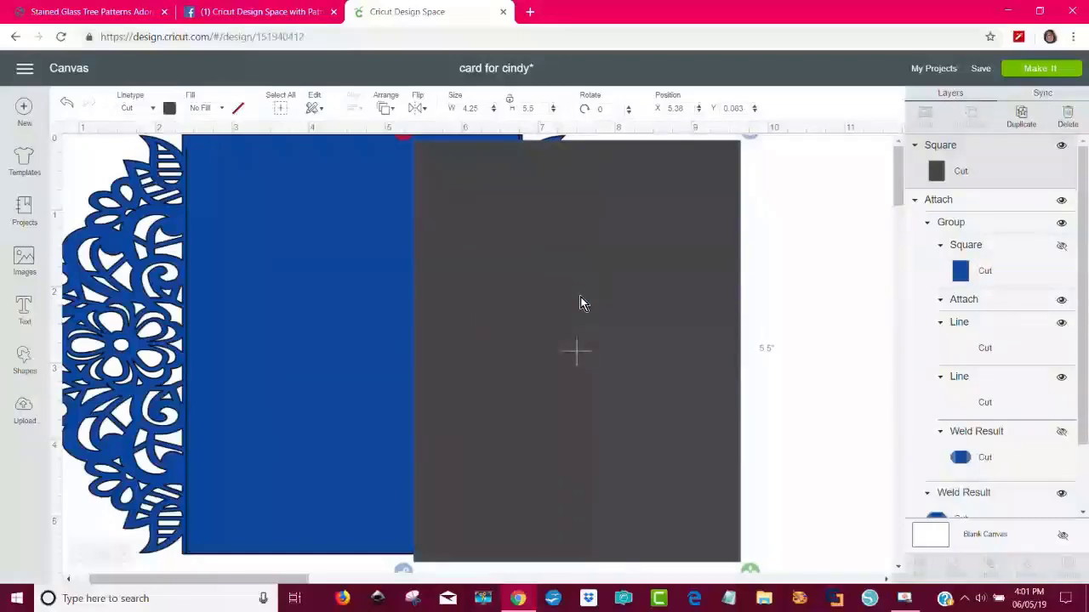
{"action": "left_click_drag", "start_coordinate": [595, 297], "coordinate": [368, 288]}
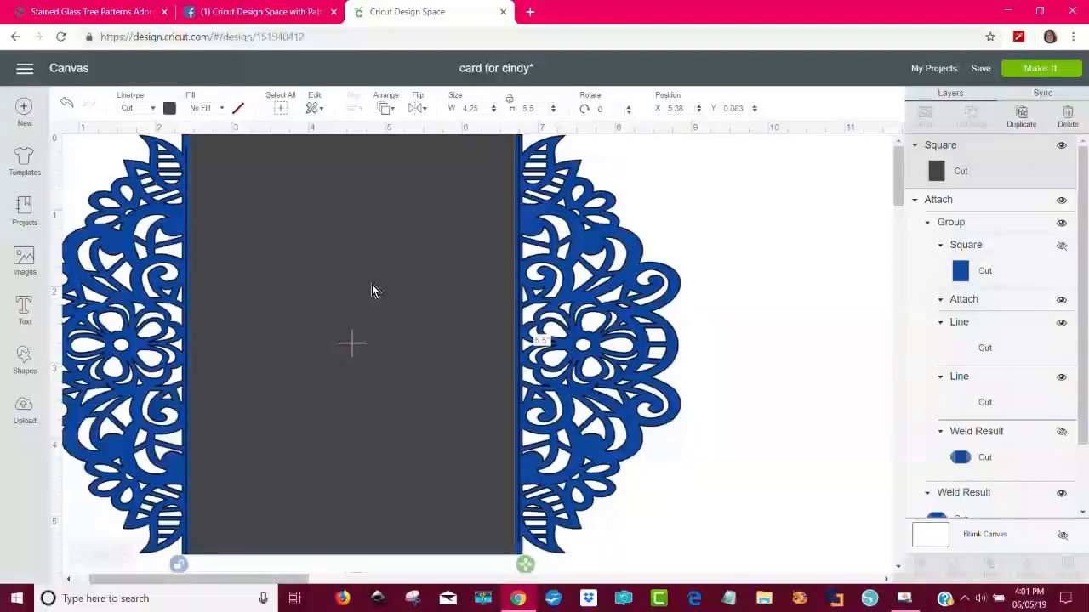
Narrow the blue card to about 8.53 inches wide, keeping its height, and realign the dark rectangle at about X 2.43, Y -0.02
{"action": "left_click", "coordinate": [662, 460]}
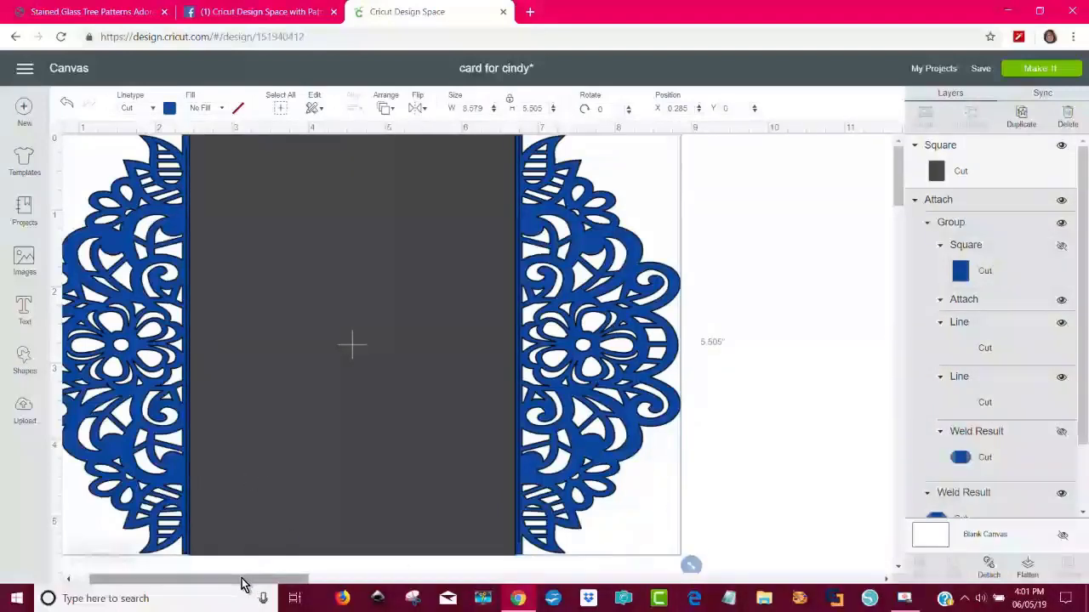
{"action": "left_click_drag", "start_coordinate": [242, 583], "coordinate": [228, 584]}
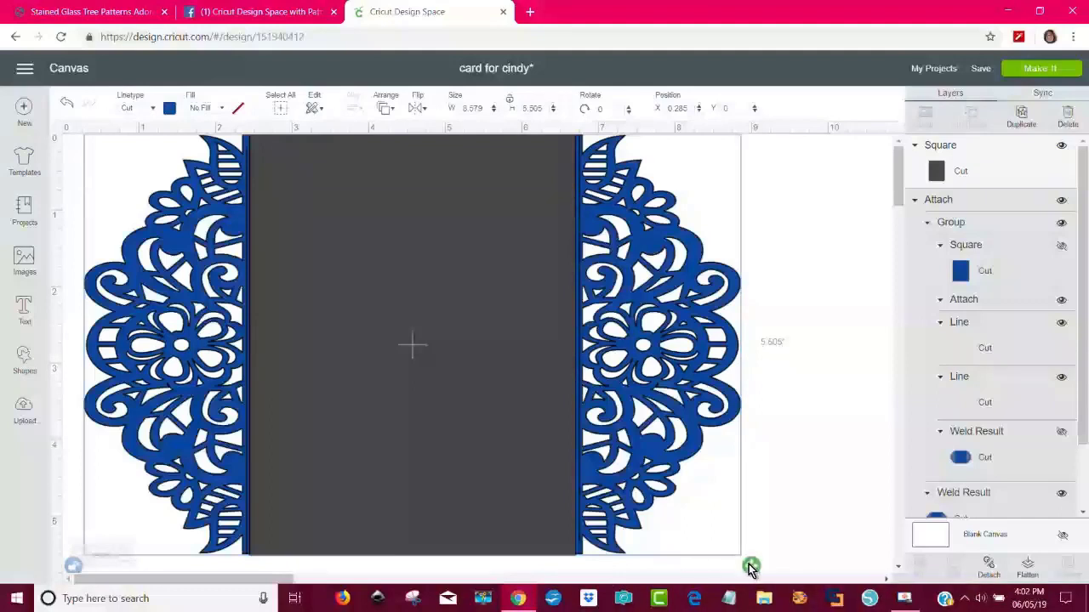
{"action": "left_click_drag", "start_coordinate": [748, 566], "coordinate": [744, 566]}
{"action": "left_click", "coordinate": [501, 447]}
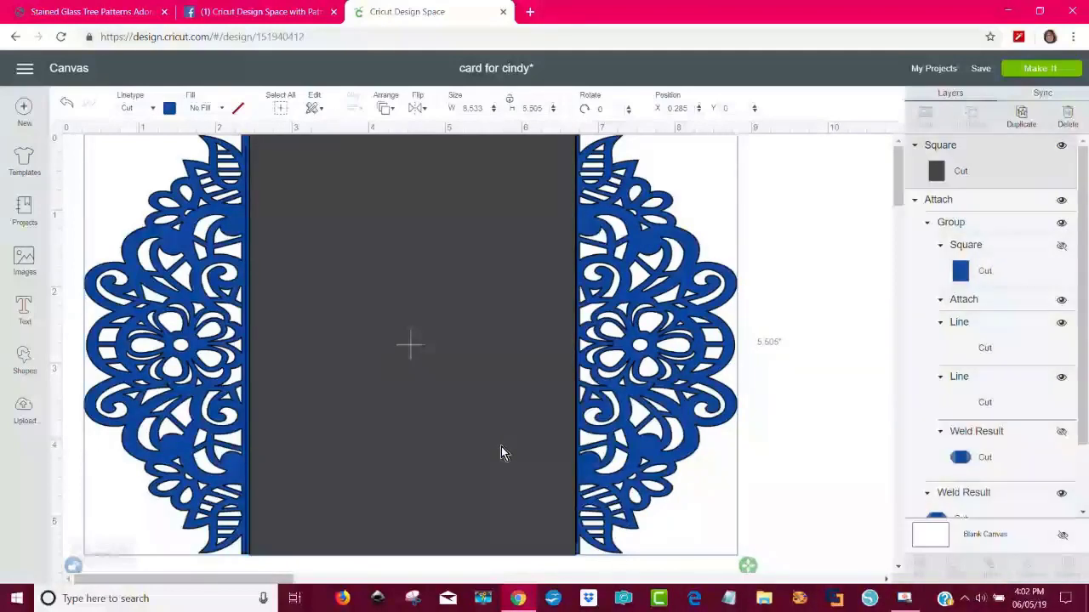
{"action": "left_click_drag", "start_coordinate": [502, 446], "coordinate": [502, 445]}
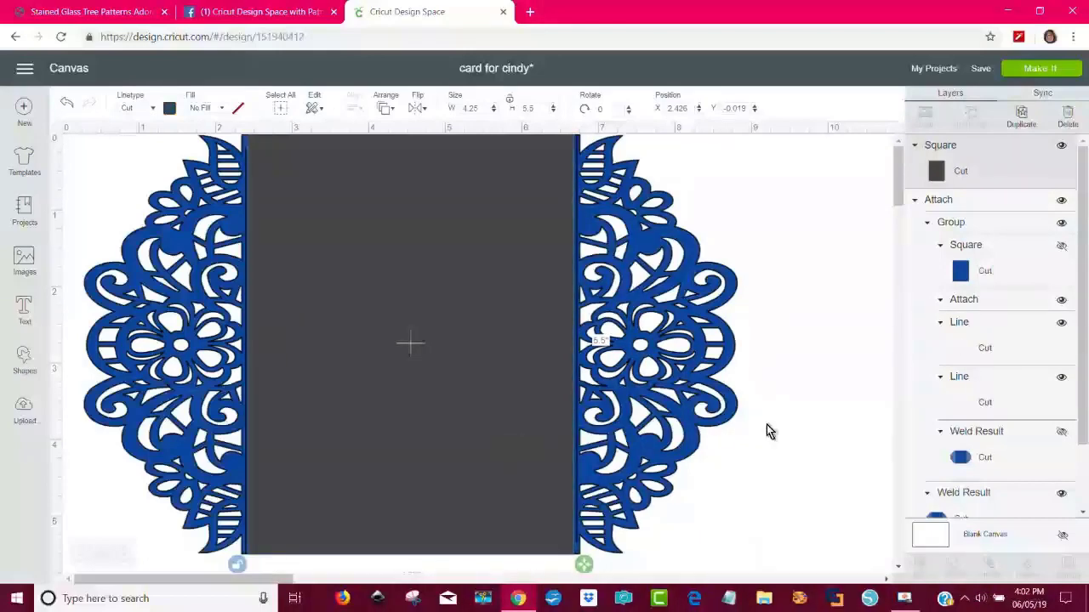
Send the dark rectangle to the back and move the blue card clear of it, to about X 7.86, Y 1.10
{"action": "left_click", "coordinate": [878, 406]}
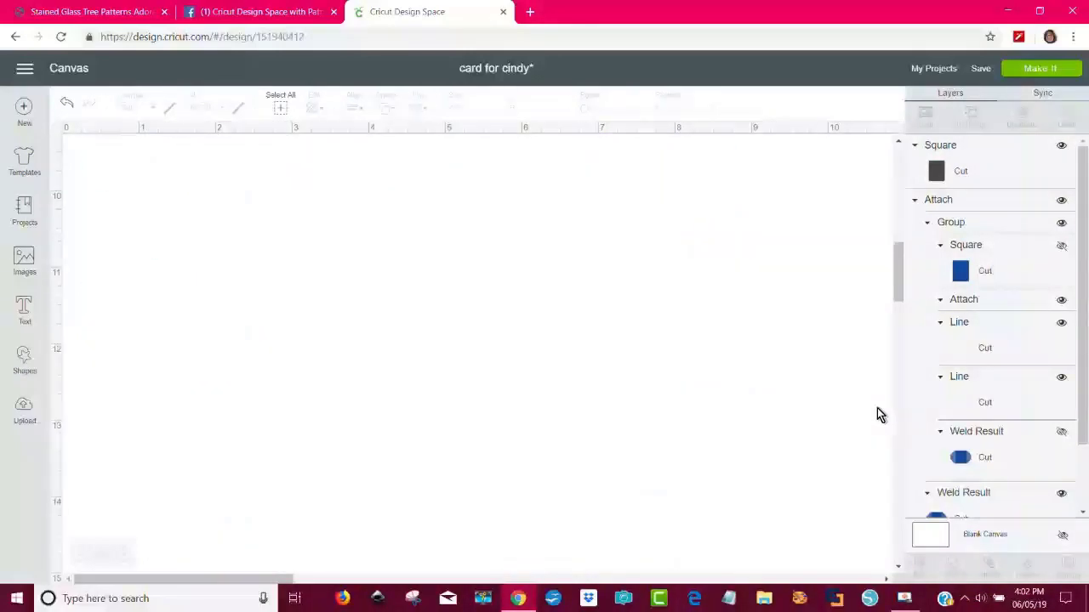
{"action": "left_click_drag", "start_coordinate": [451, 340], "coordinate": [433, 381]}
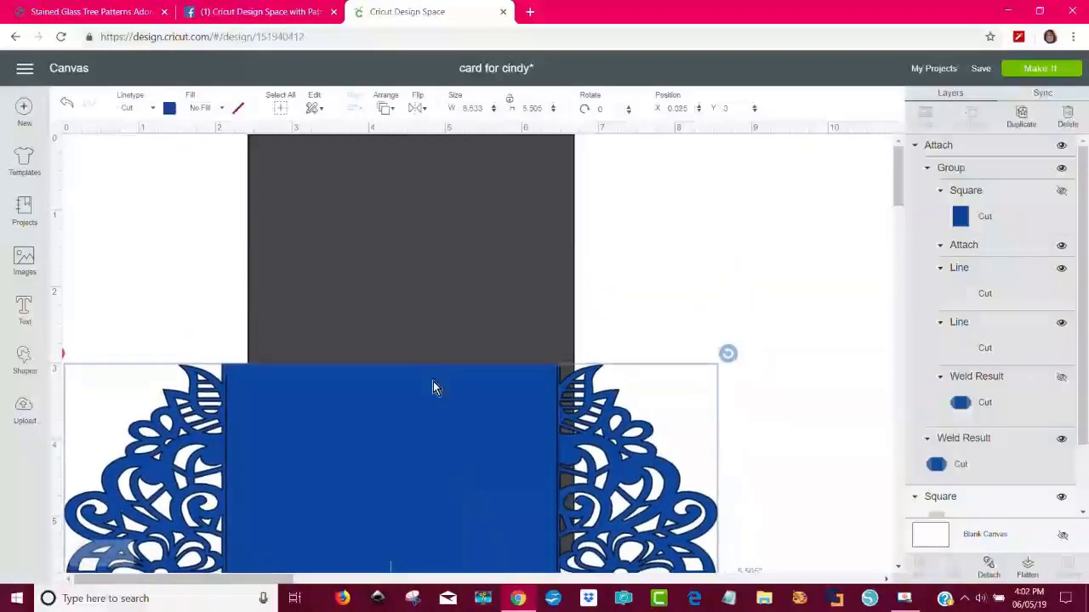
{"action": "left_click", "coordinate": [397, 249]}
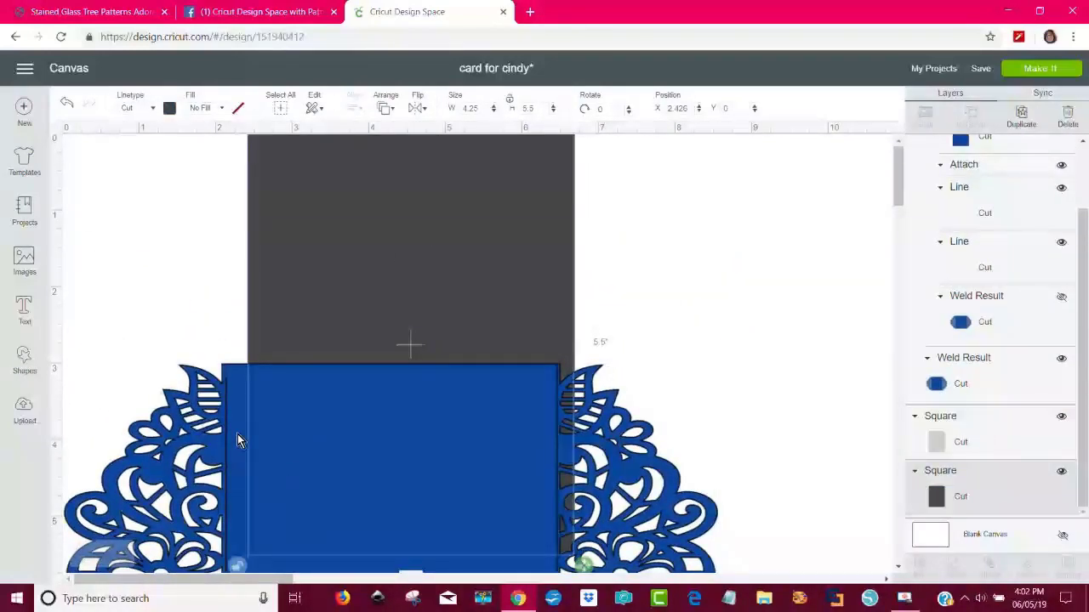
{"action": "left_click_drag", "start_coordinate": [237, 440], "coordinate": [844, 290]}
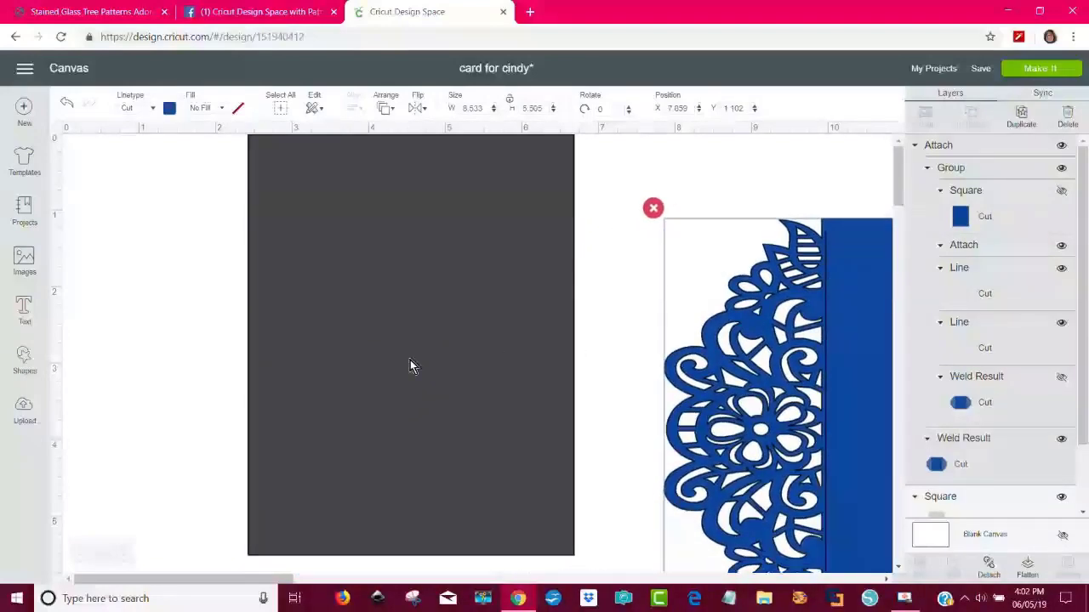
Move the dark rectangle to about X 2.37, Y 0.23 and change its color to white
{"action": "left_click_drag", "start_coordinate": [370, 339], "coordinate": [366, 356]}
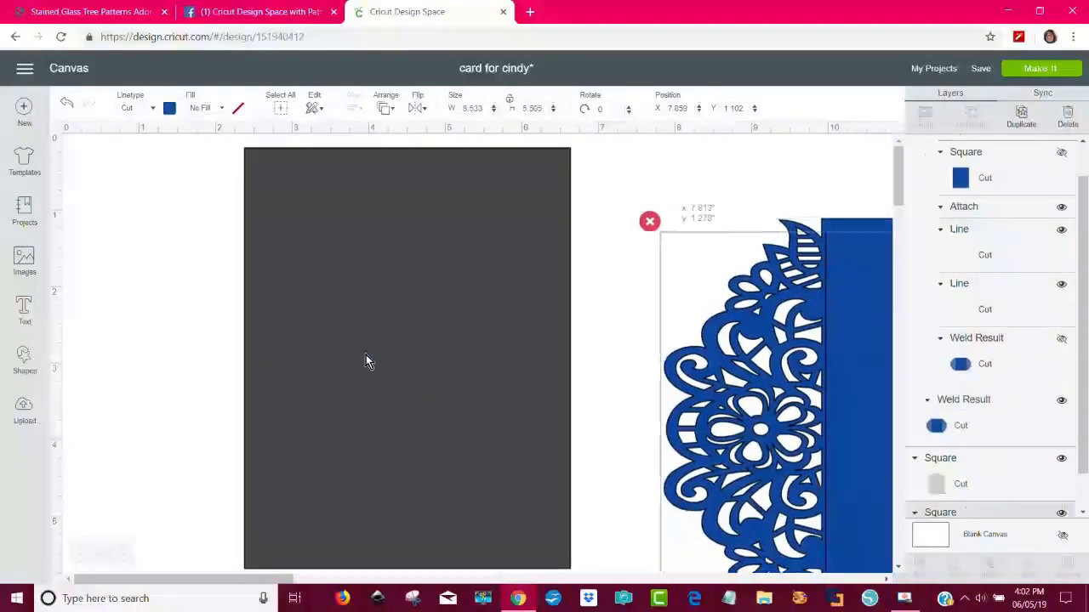
{"action": "left_click", "coordinate": [171, 108]}
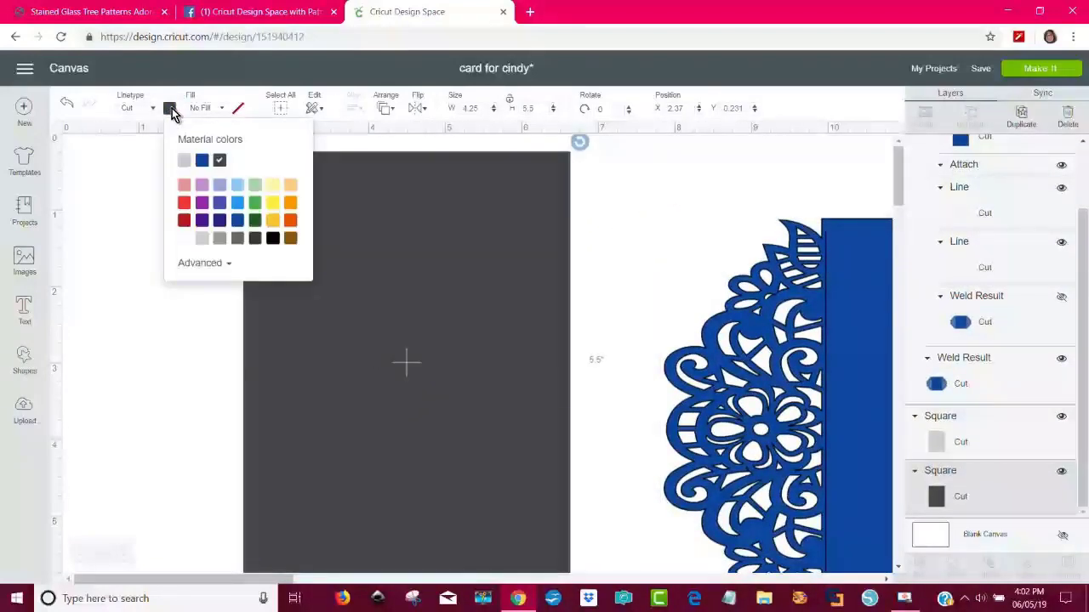
{"action": "left_click", "coordinate": [185, 239]}
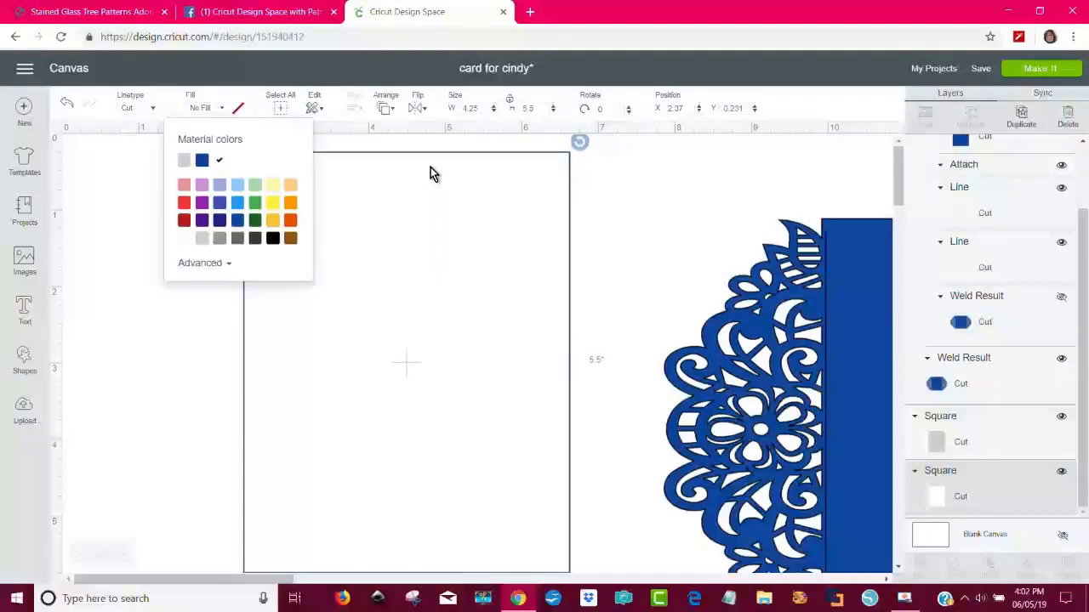
{"action": "left_click", "coordinate": [113, 323]}
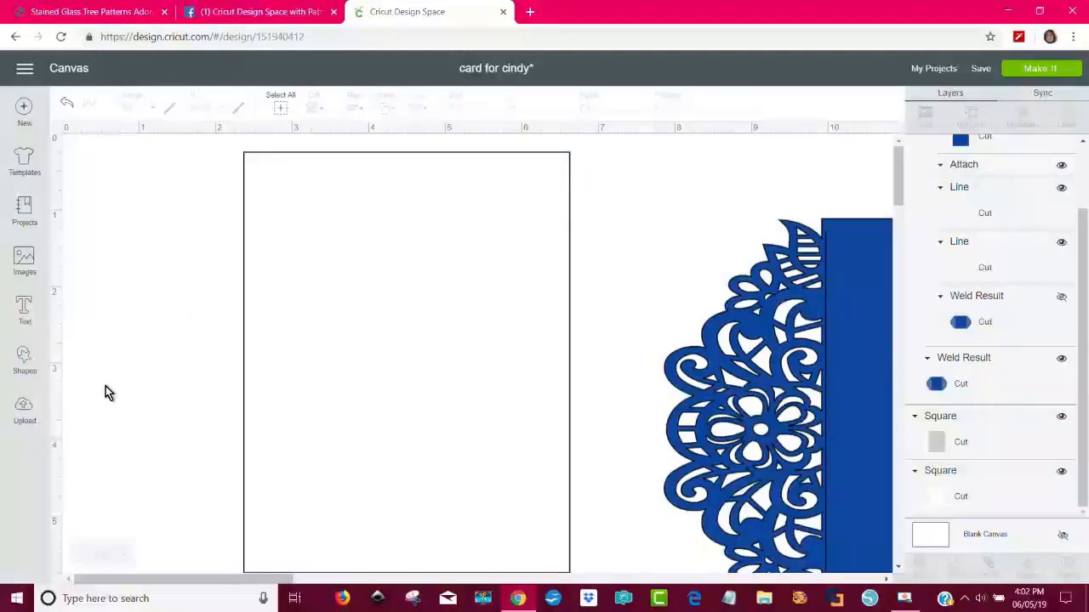
Add a text object reading "Congratulations" across the white rectangle
{"action": "left_click", "coordinate": [24, 313]}
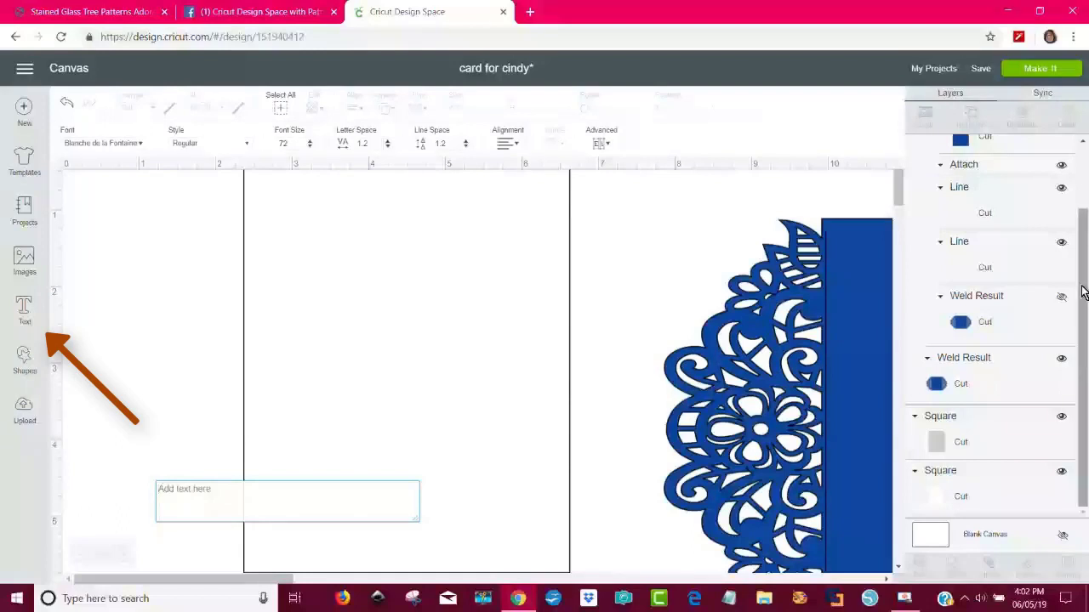
{"action": "type", "text": "Congrat"}
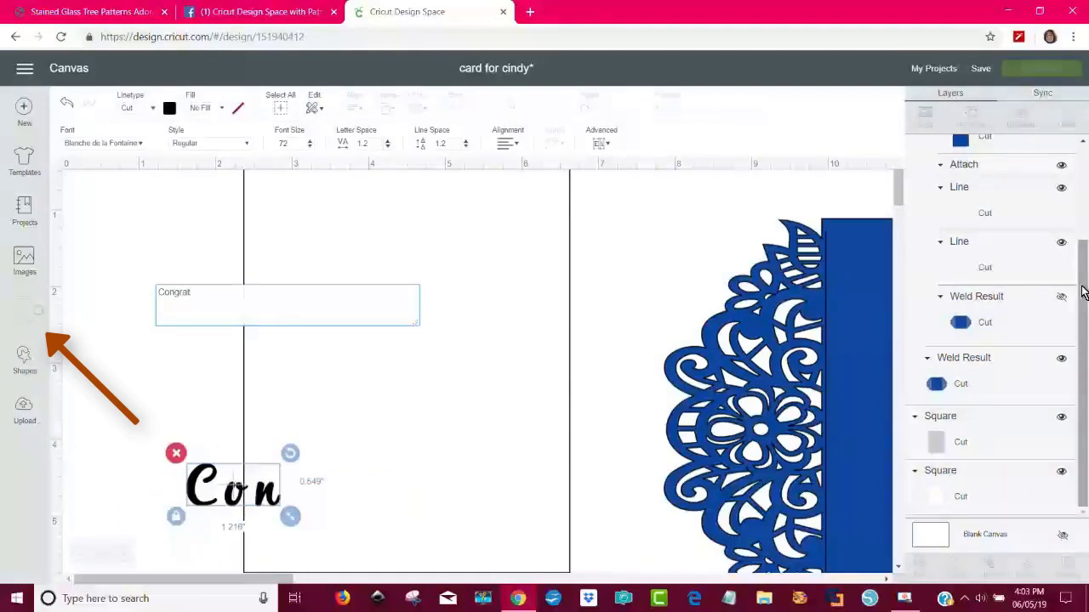
{"action": "type", "text": "ulations"}
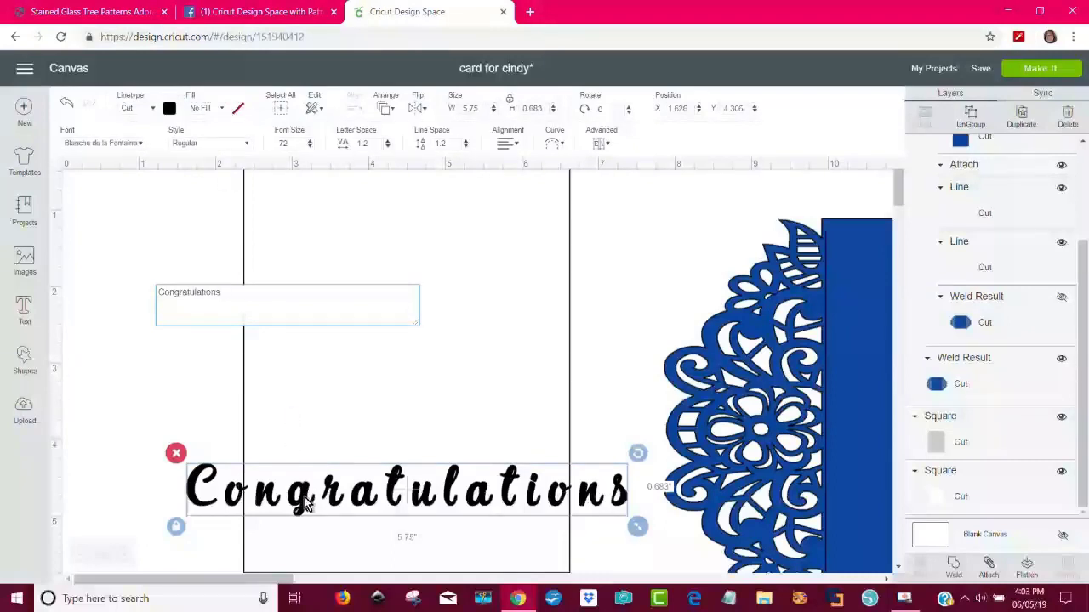
Filter the font list to Writing fonts and apply the Friday font to the "Congratulations" text
{"action": "left_click", "coordinate": [213, 146]}
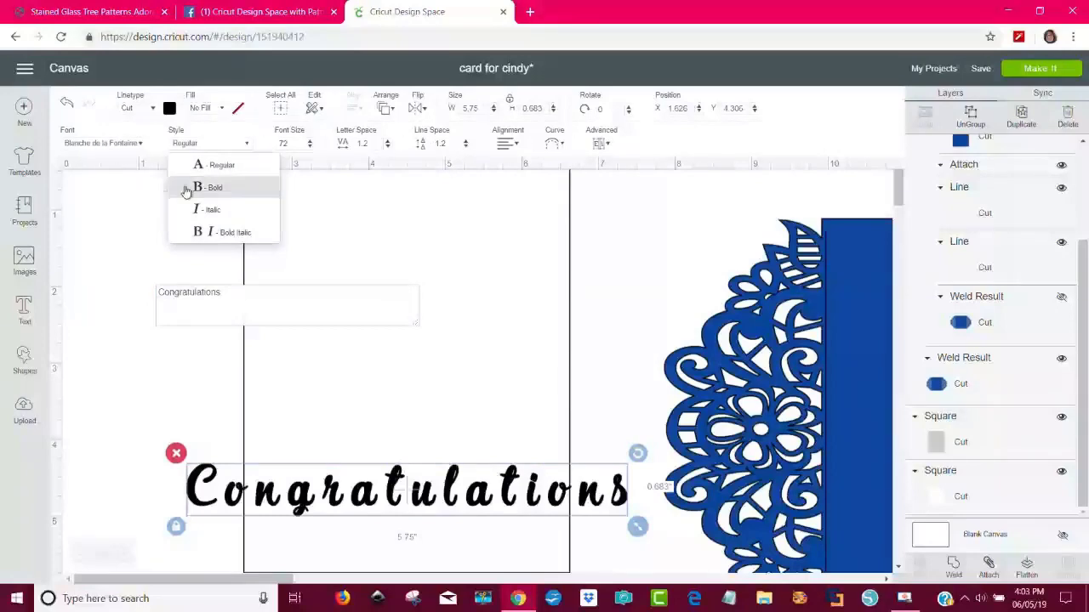
{"action": "left_click", "coordinate": [111, 144]}
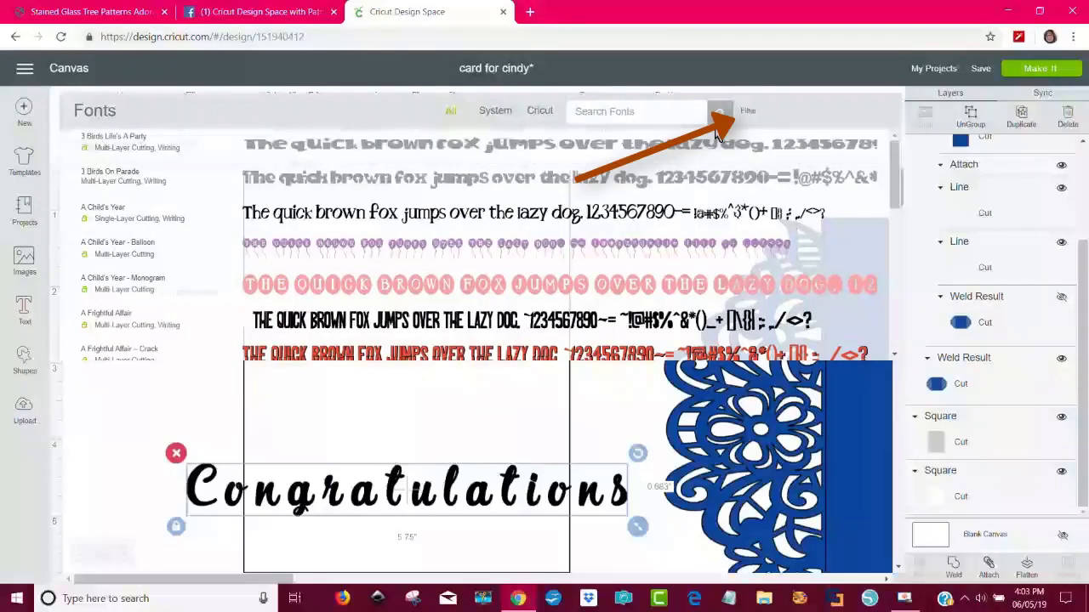
{"action": "left_click", "coordinate": [749, 112]}
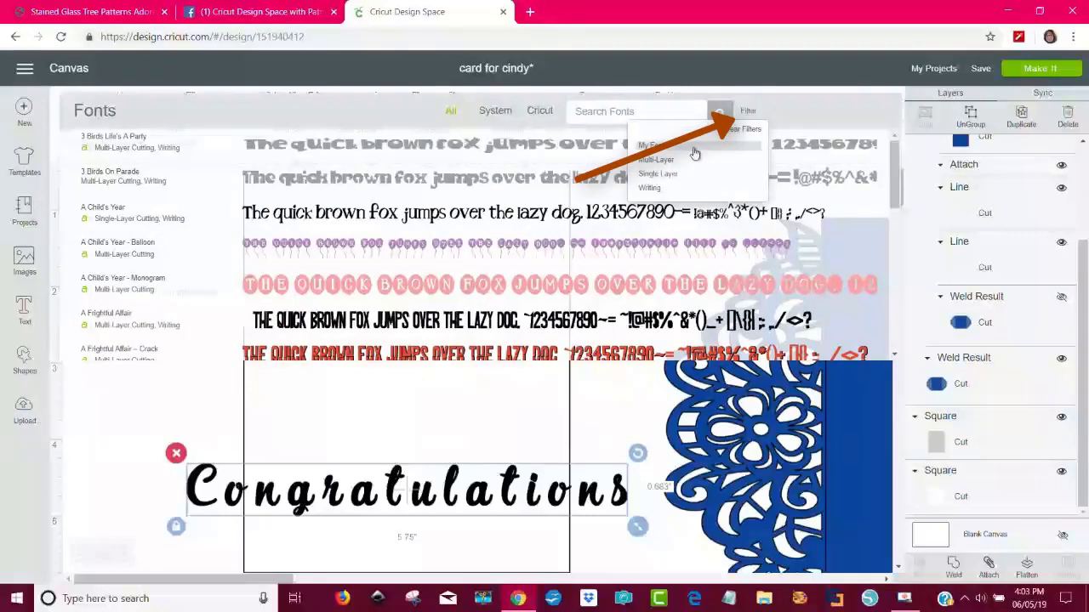
{"action": "left_click", "coordinate": [651, 188]}
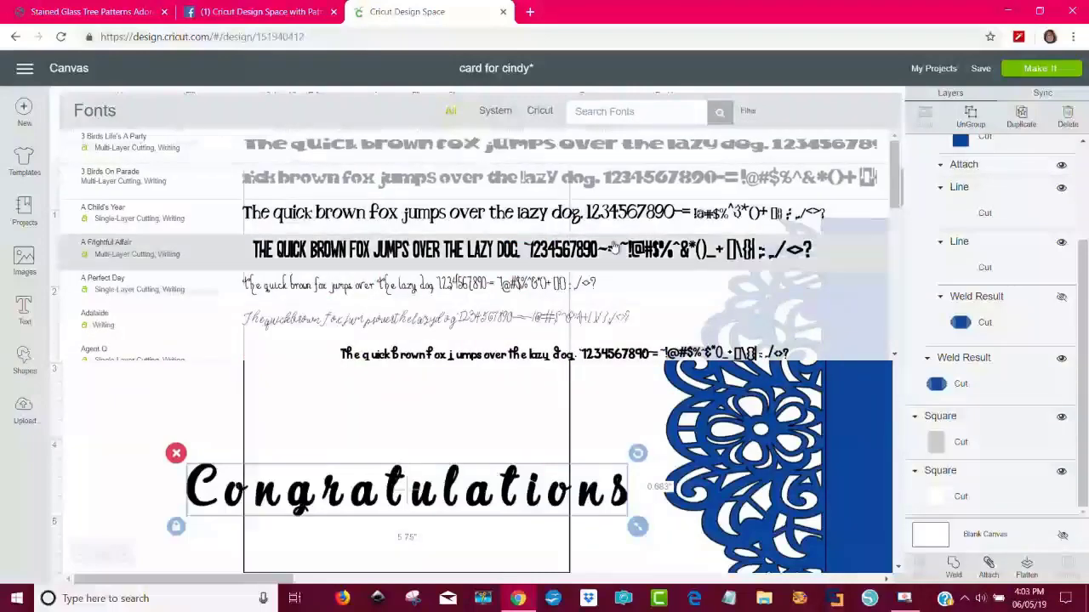
{"action": "scroll", "coordinate": [607, 231], "scroll_direction": "down", "scroll_amount": 8}
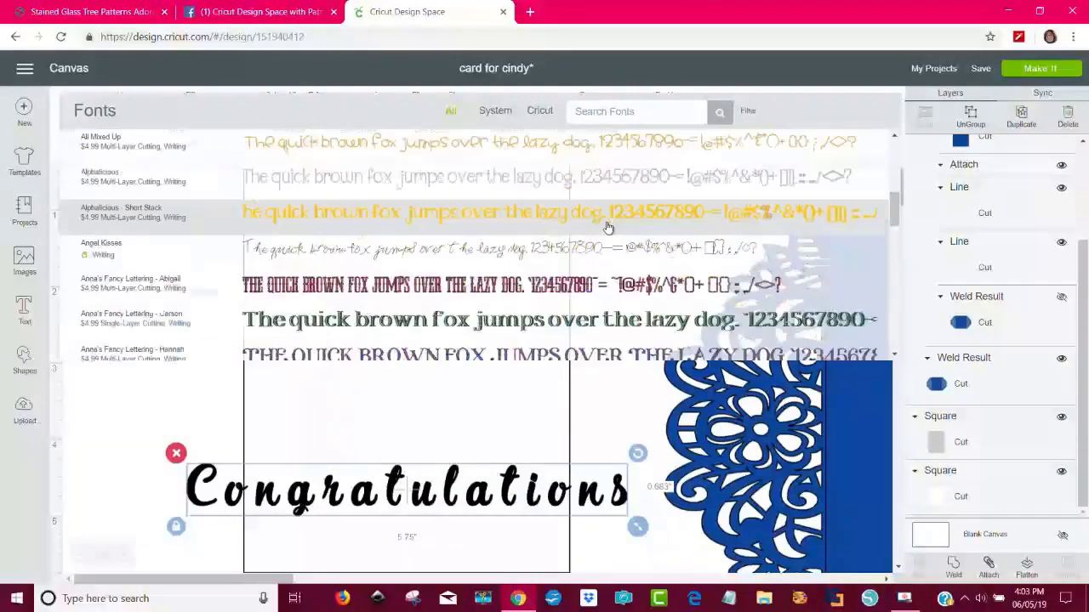
{"action": "scroll", "coordinate": [606, 230], "scroll_direction": "down", "scroll_amount": 15}
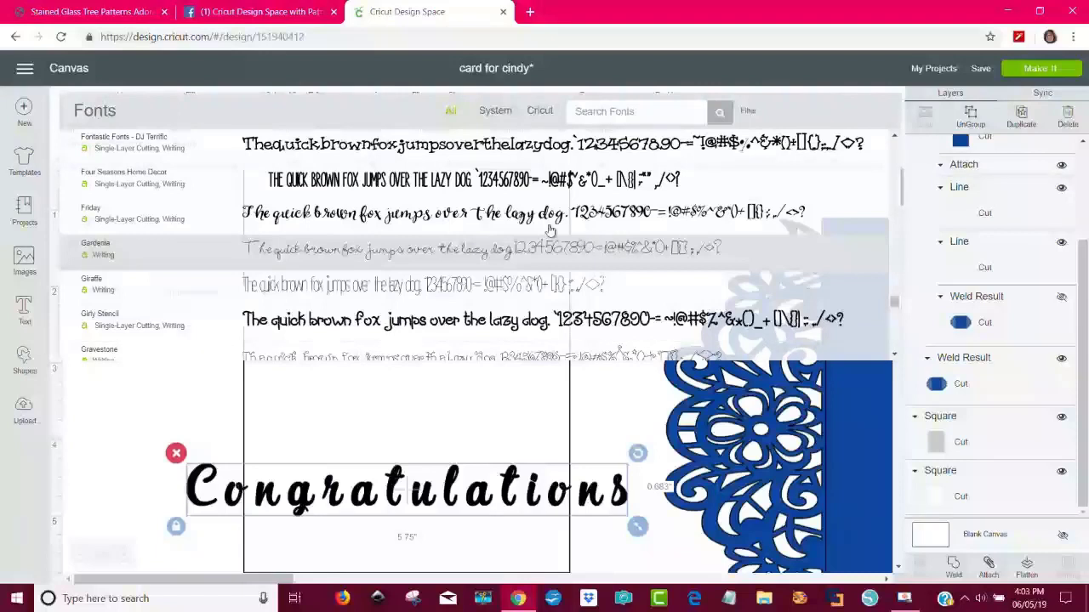
{"action": "left_click", "coordinate": [387, 217]}
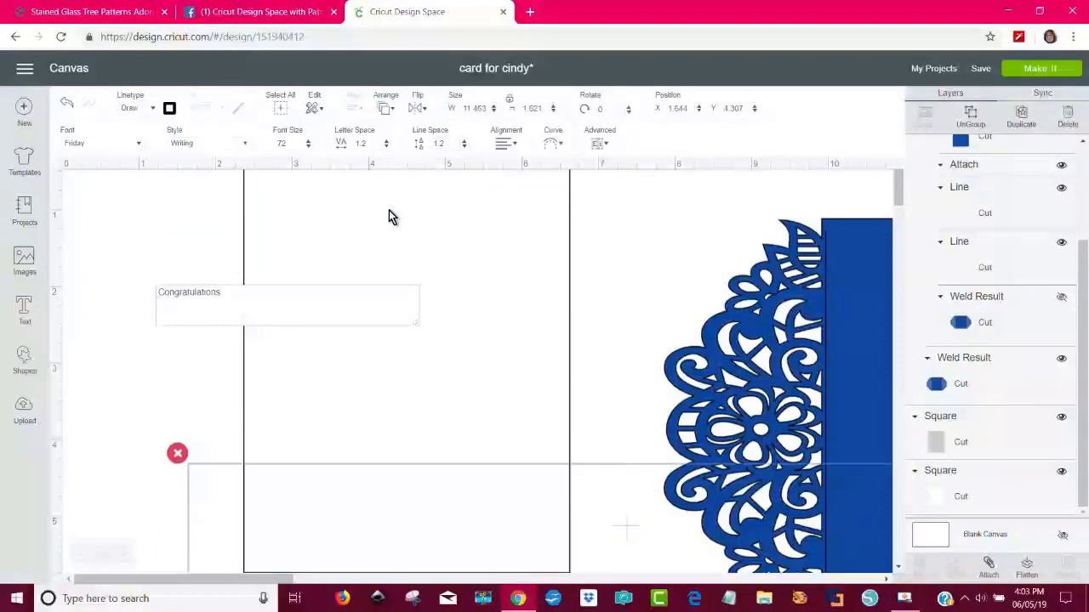
Move the white rectangle to about X 1.82, Y 0 and the "Congratulations" text to about X 0.48, Y 0.83
{"action": "left_click_drag", "start_coordinate": [437, 520], "coordinate": [396, 363]}
{"action": "left_click_drag", "start_coordinate": [455, 521], "coordinate": [363, 249]}
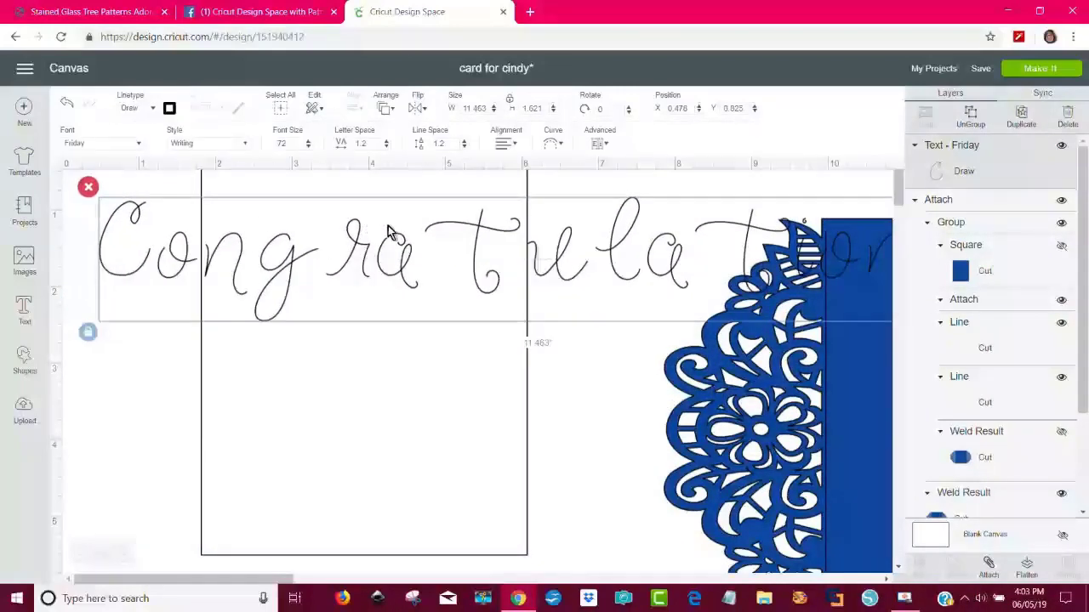
Reduce the letter spacing of the "Congratulations" text to -1.1
{"action": "left_click", "coordinate": [387, 148]}
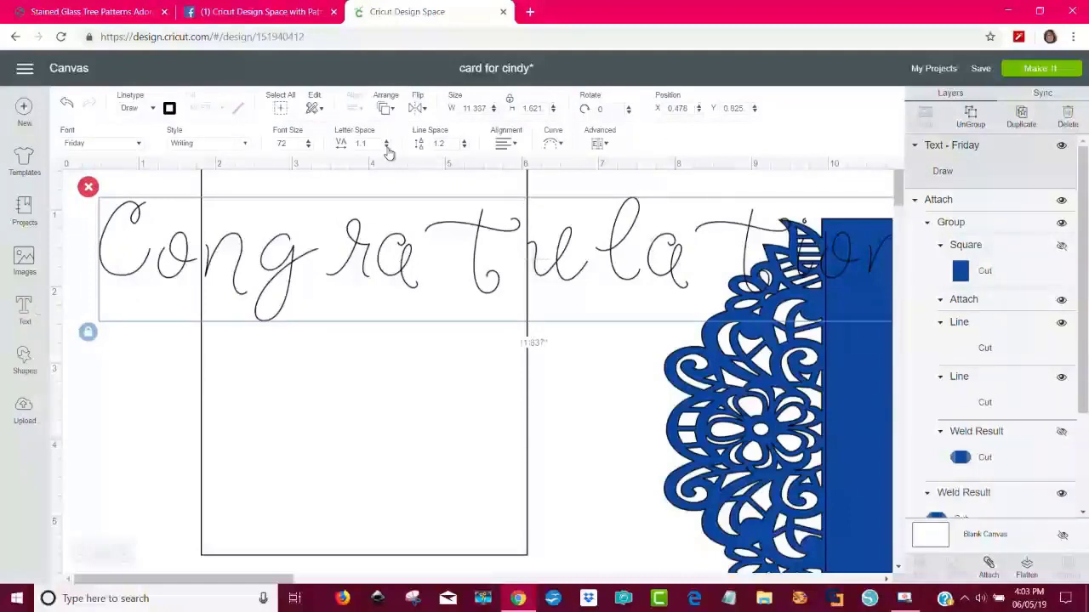
{"action": "left_click", "coordinate": [387, 148]}
{"action": "left_click", "coordinate": [387, 148]}
{"action": "left_click", "coordinate": [387, 148]}
{"action": "left_click", "coordinate": [387, 148]}
{"action": "left_click", "coordinate": [387, 148]}
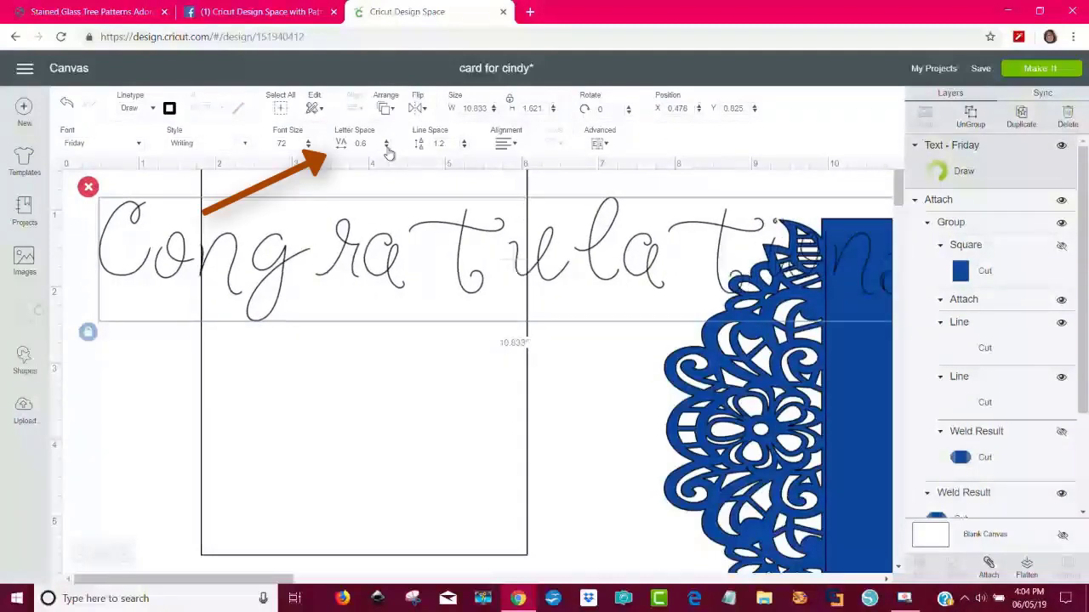
{"action": "left_click", "coordinate": [387, 148]}
{"action": "left_click", "coordinate": [387, 148]}
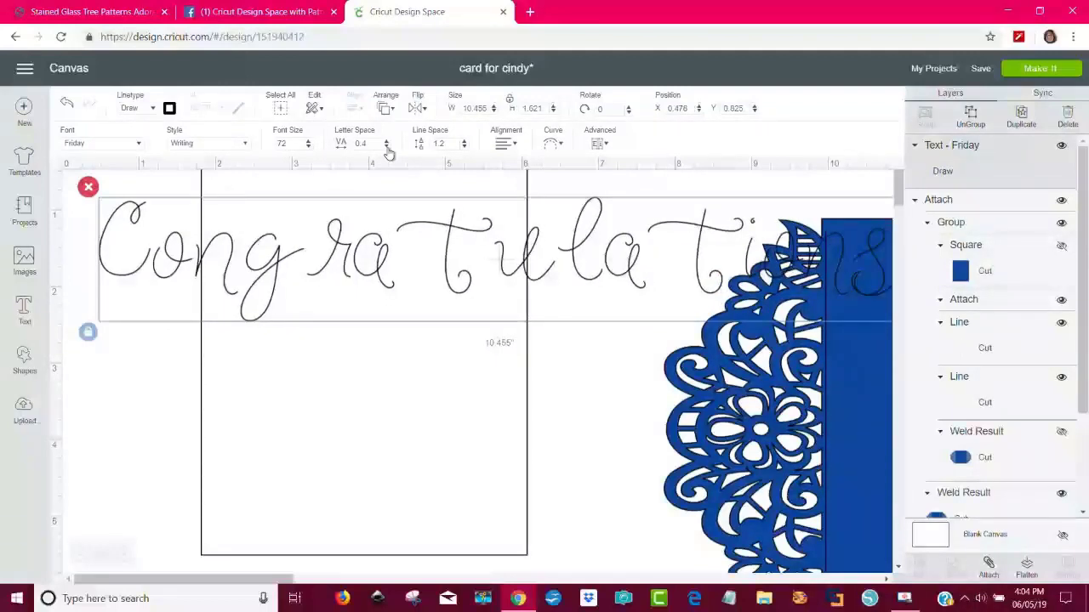
{"action": "left_click", "coordinate": [386, 148]}
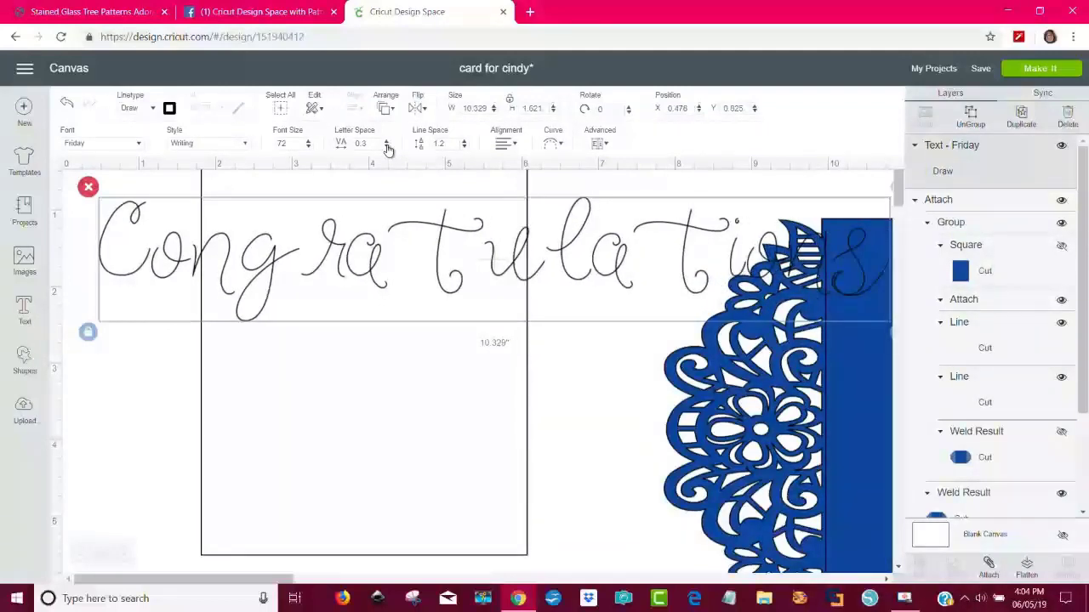
{"action": "left_click", "coordinate": [387, 148]}
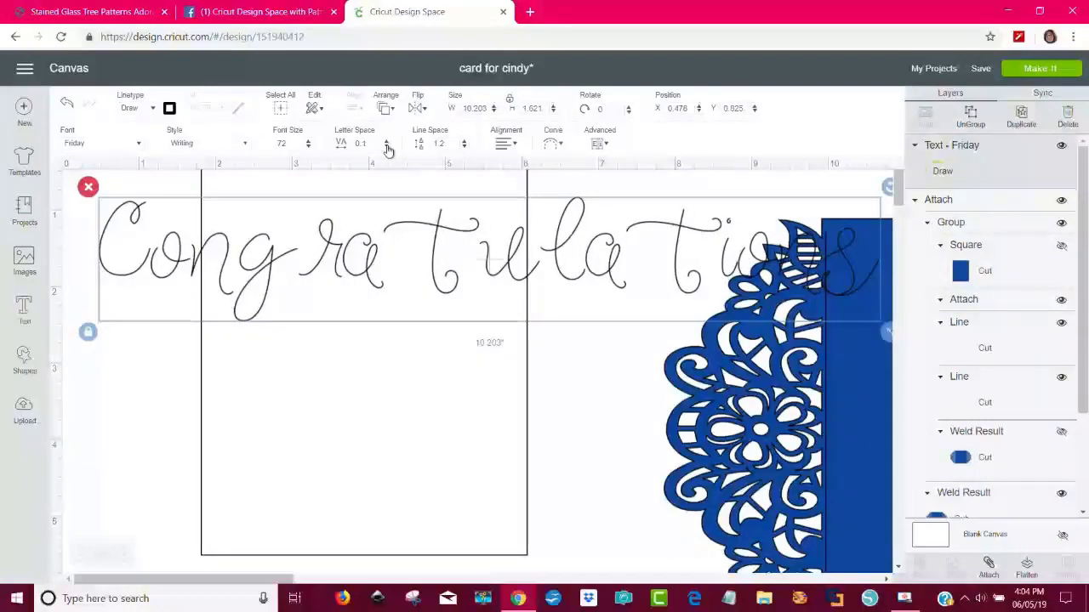
{"action": "left_click", "coordinate": [387, 148]}
{"action": "left_click", "coordinate": [387, 148]}
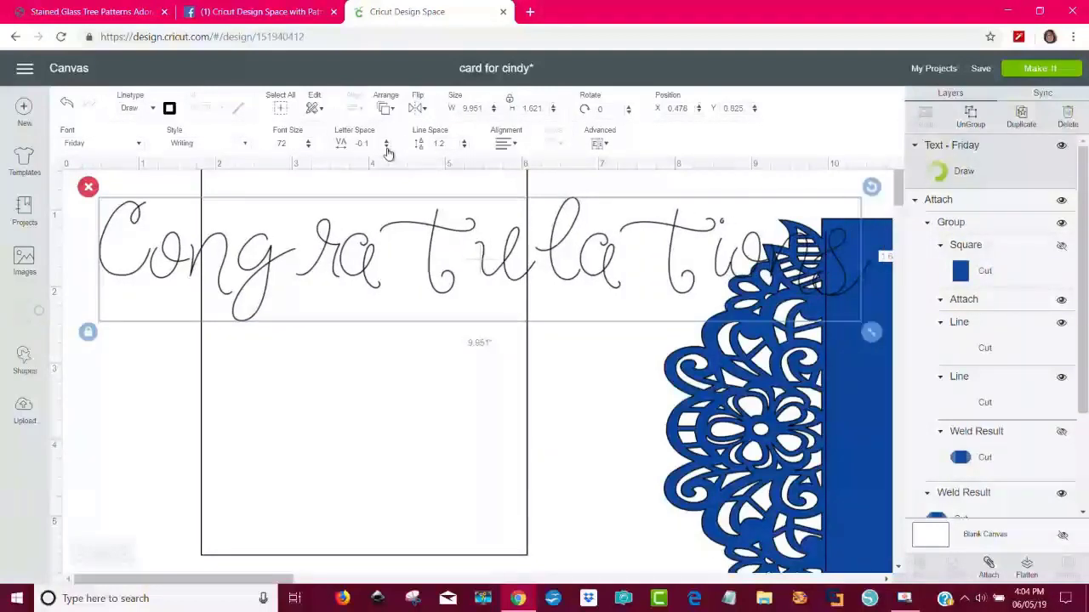
{"action": "left_click", "coordinate": [387, 148]}
{"action": "left_click", "coordinate": [387, 148]}
{"action": "left_click", "coordinate": [387, 148]}
{"action": "left_click", "coordinate": [387, 148]}
{"action": "left_click", "coordinate": [387, 148]}
{"action": "left_click", "coordinate": [387, 148]}
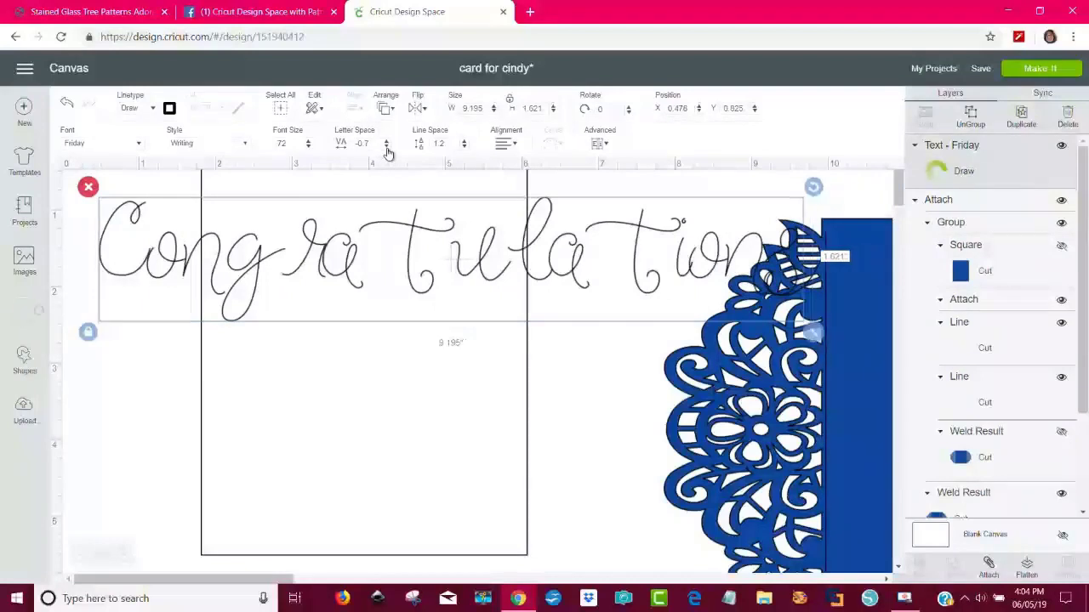
{"action": "left_click", "coordinate": [387, 148]}
{"action": "left_click", "coordinate": [387, 148]}
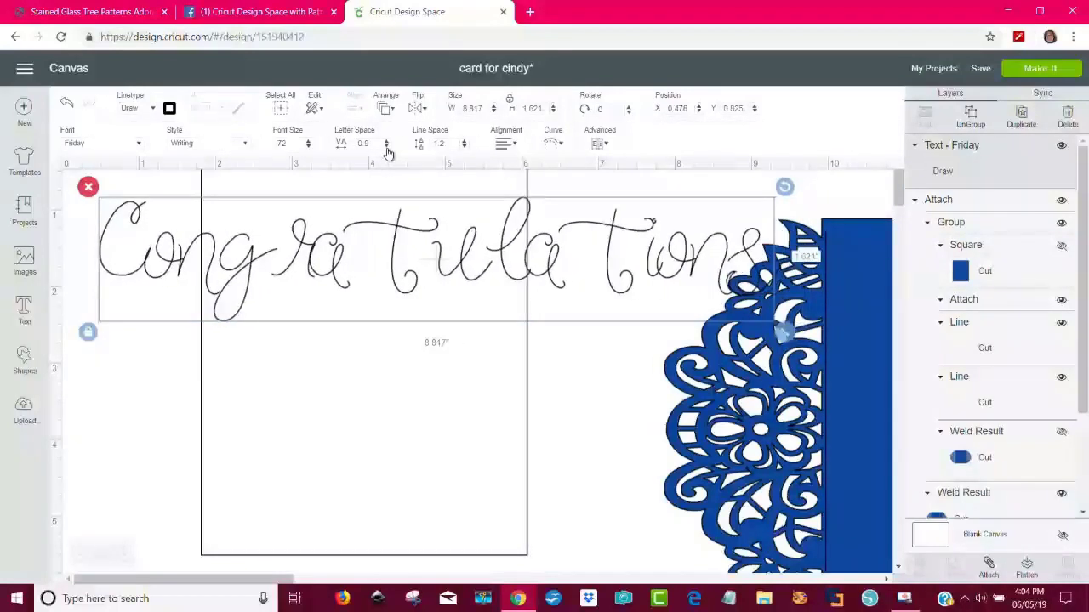
{"action": "left_click", "coordinate": [387, 148]}
{"action": "left_click", "coordinate": [387, 148]}
{"action": "left_click", "coordinate": [387, 150]}
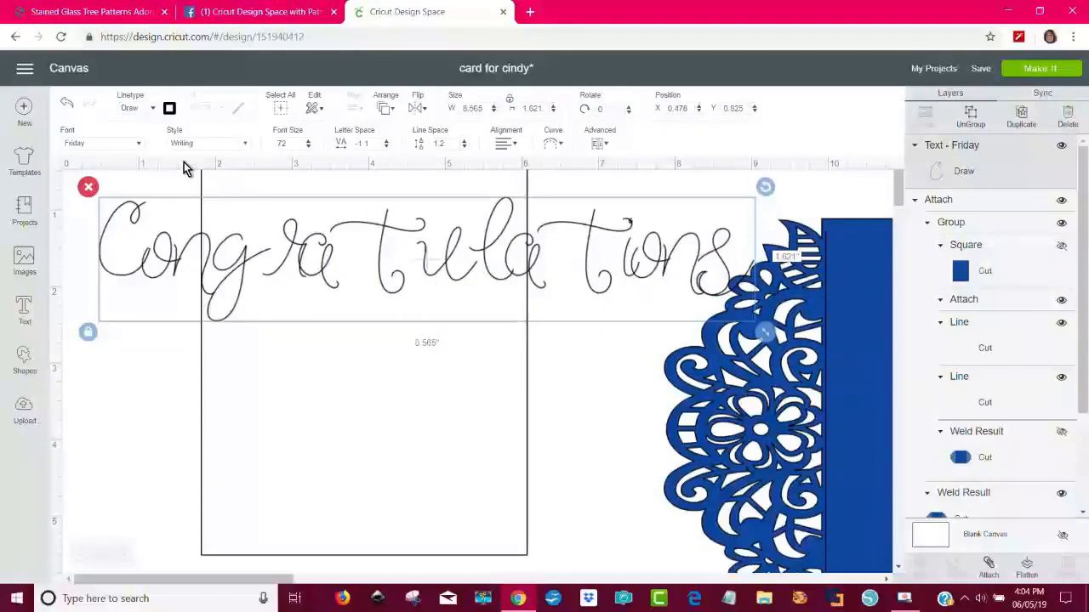
Change the "Congratulations" text to the Gardenia font and set its letter spacing to -0.1
{"action": "left_click", "coordinate": [109, 150]}
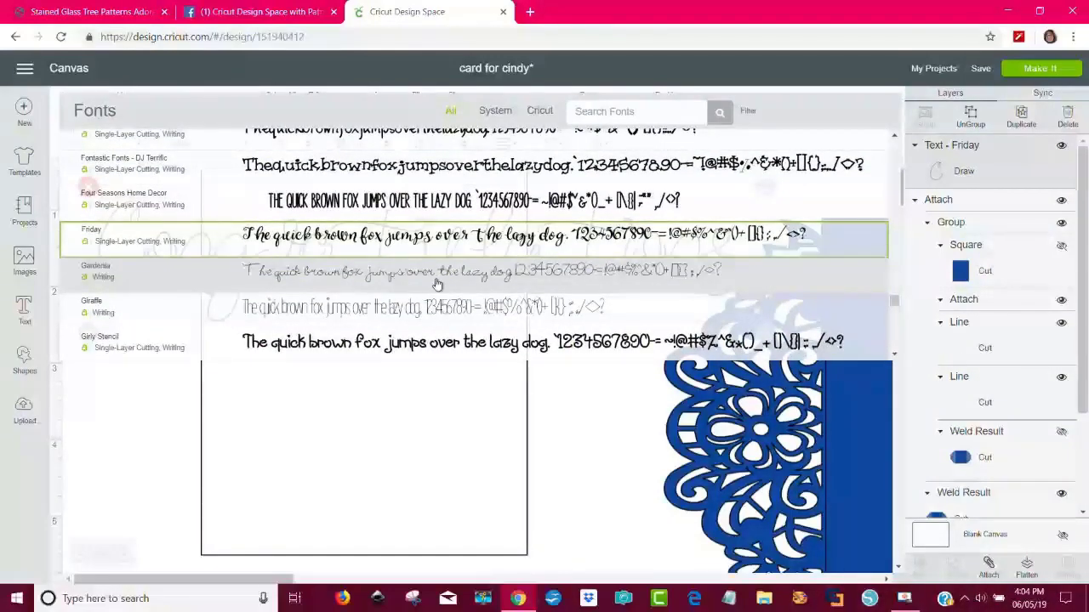
{"action": "left_click", "coordinate": [435, 283]}
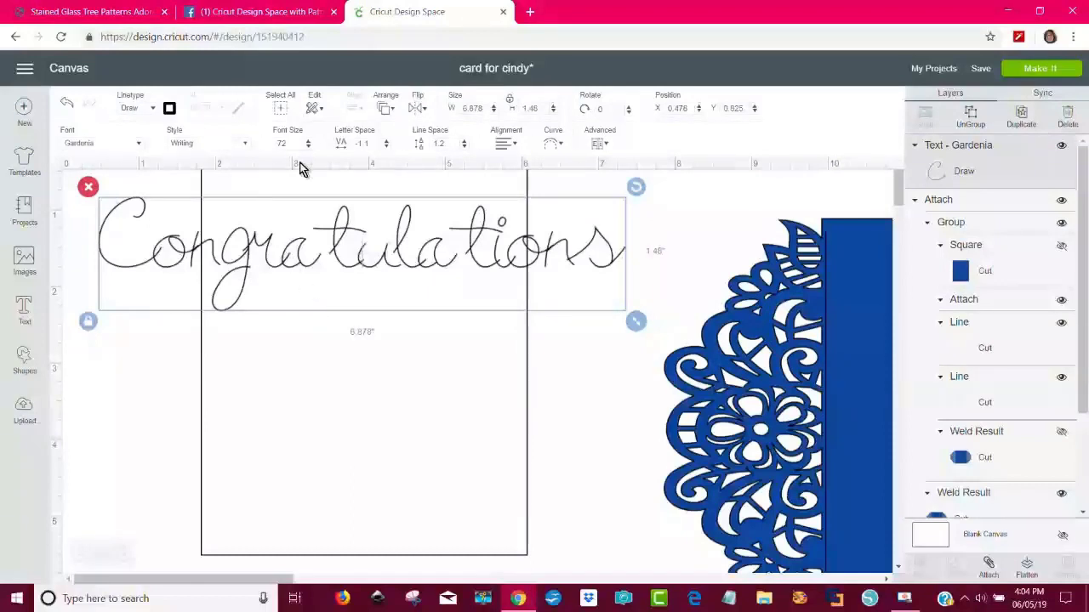
{"action": "left_click", "coordinate": [387, 141]}
{"action": "left_click", "coordinate": [387, 141]}
{"action": "left_click", "coordinate": [387, 141]}
{"action": "left_click", "coordinate": [387, 142]}
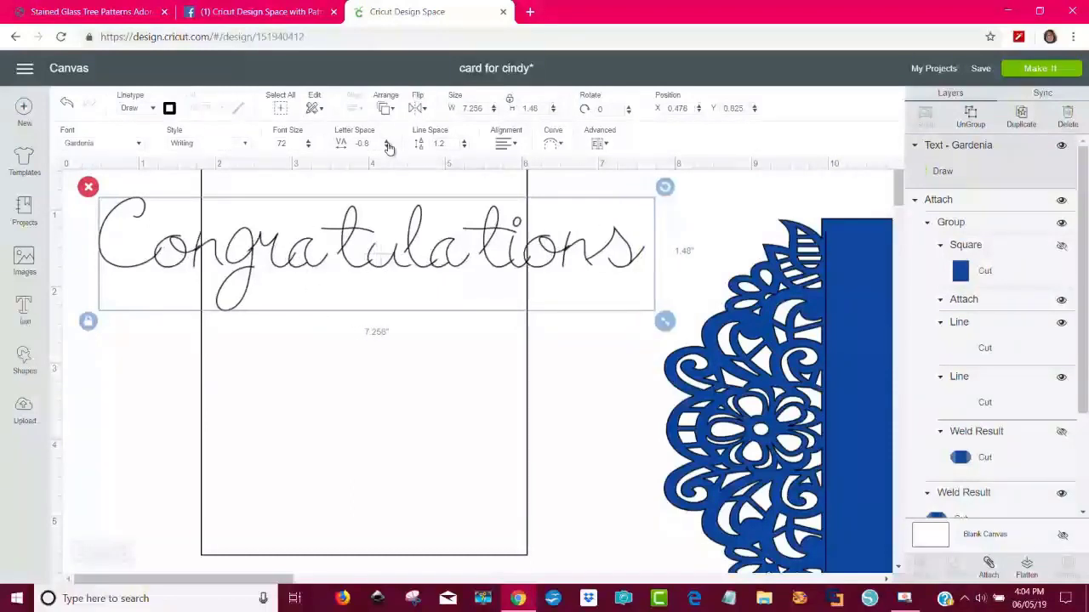
{"action": "left_click", "coordinate": [387, 141]}
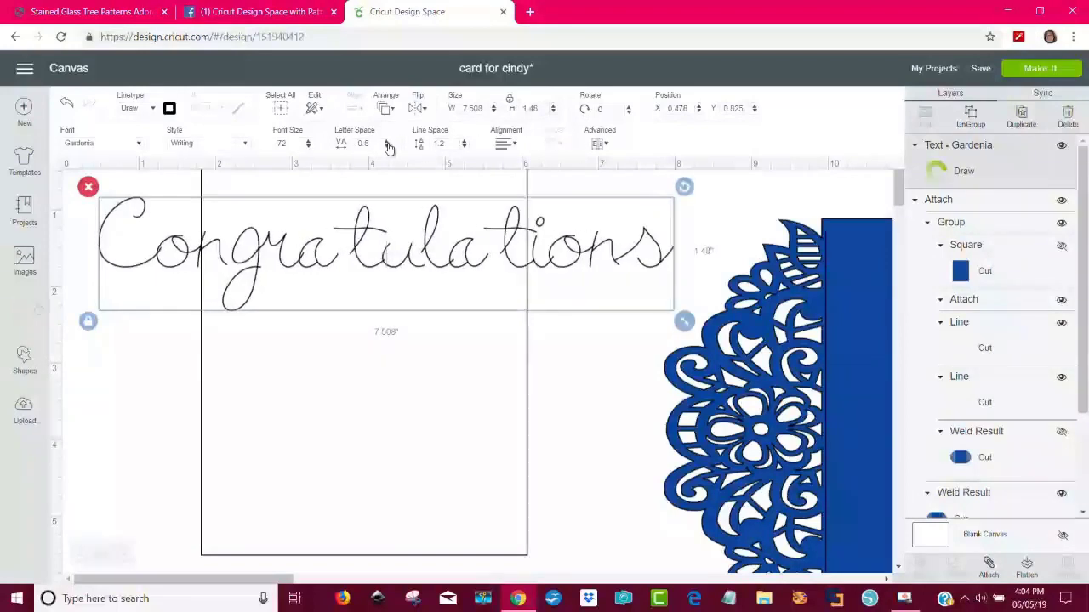
{"action": "left_click", "coordinate": [387, 142]}
{"action": "left_click", "coordinate": [387, 143]}
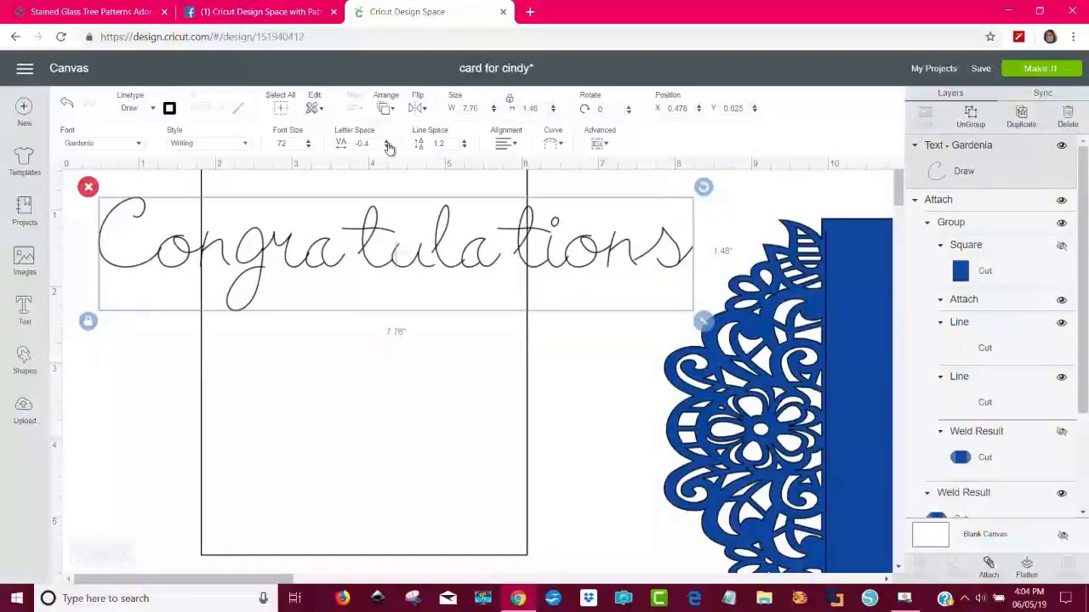
{"action": "left_click", "coordinate": [387, 143]}
{"action": "left_click", "coordinate": [387, 143]}
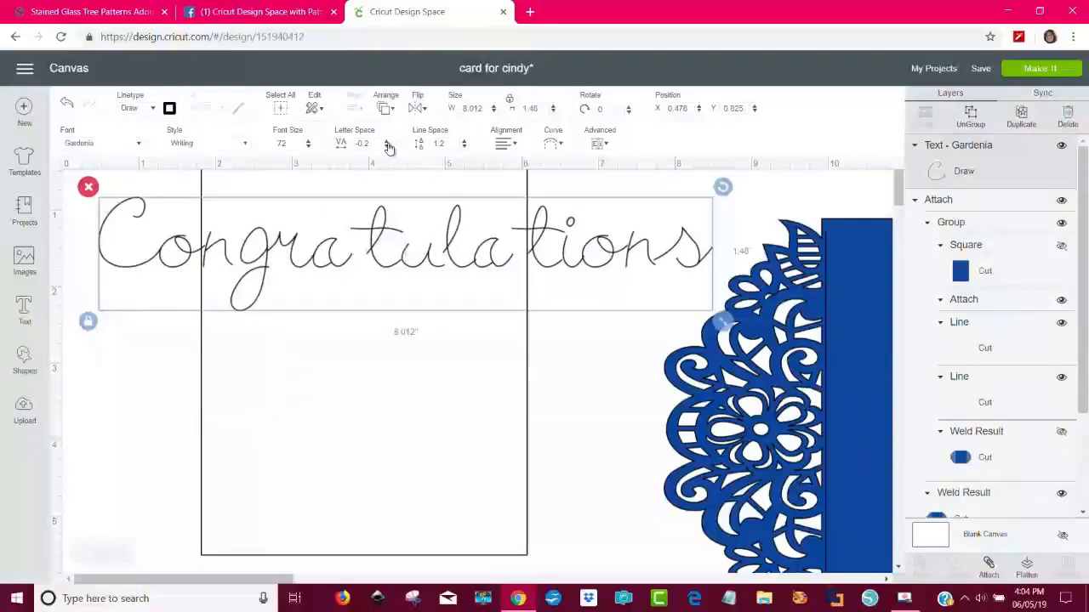
{"action": "left_click", "coordinate": [387, 143]}
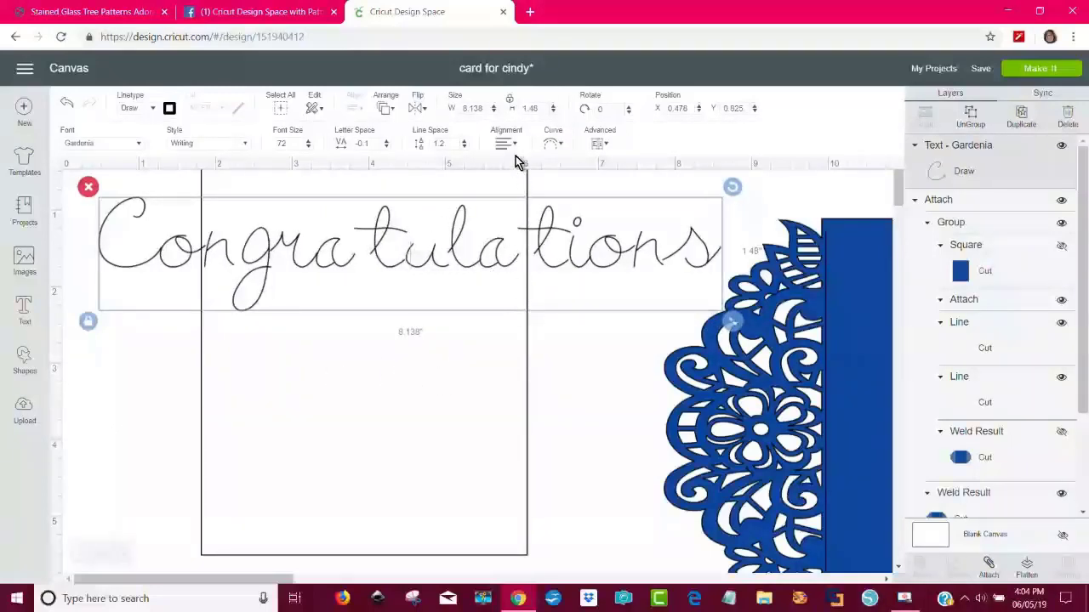
Ungroup the "Congratulations" text to individual letters and move the white rectangle below the word, to about Y 2.96
{"action": "left_click", "coordinate": [610, 146]}
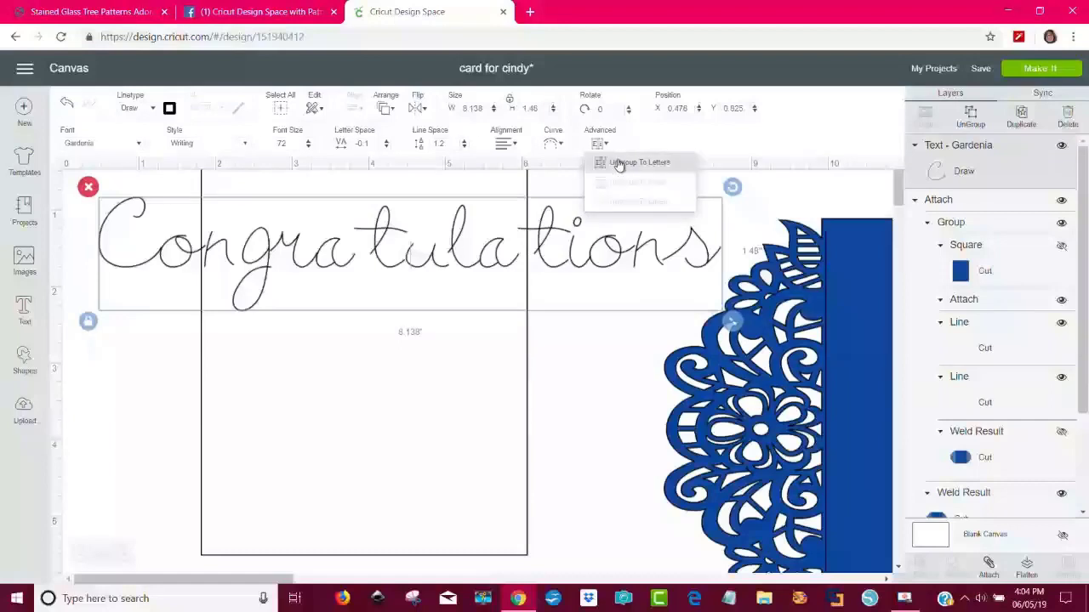
{"action": "left_click", "coordinate": [629, 162]}
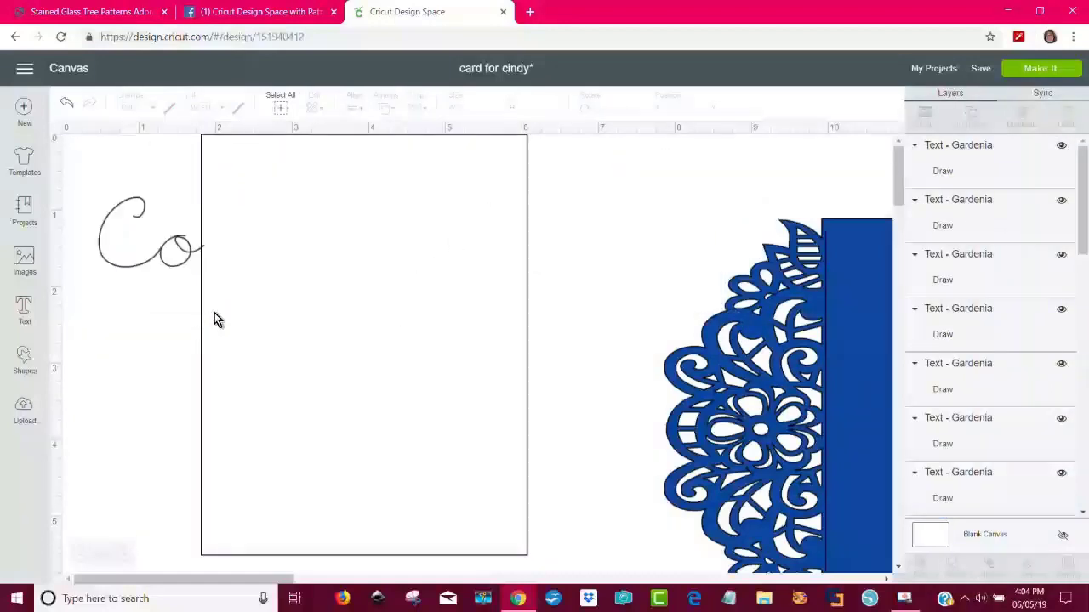
{"action": "left_click_drag", "start_coordinate": [236, 211], "coordinate": [336, 292]}
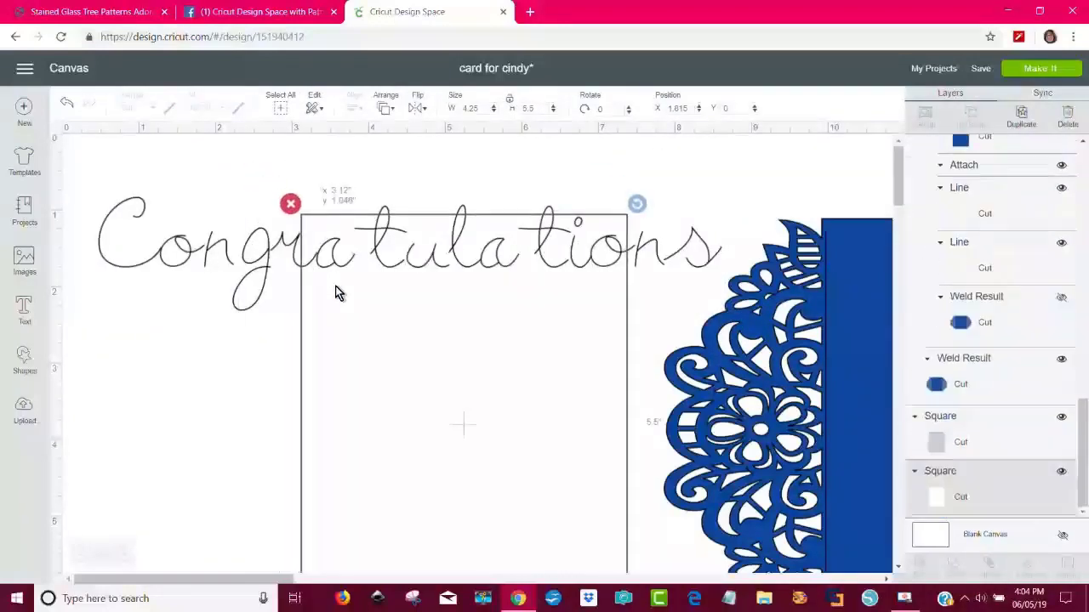
{"action": "left_click_drag", "start_coordinate": [347, 212], "coordinate": [196, 582]}
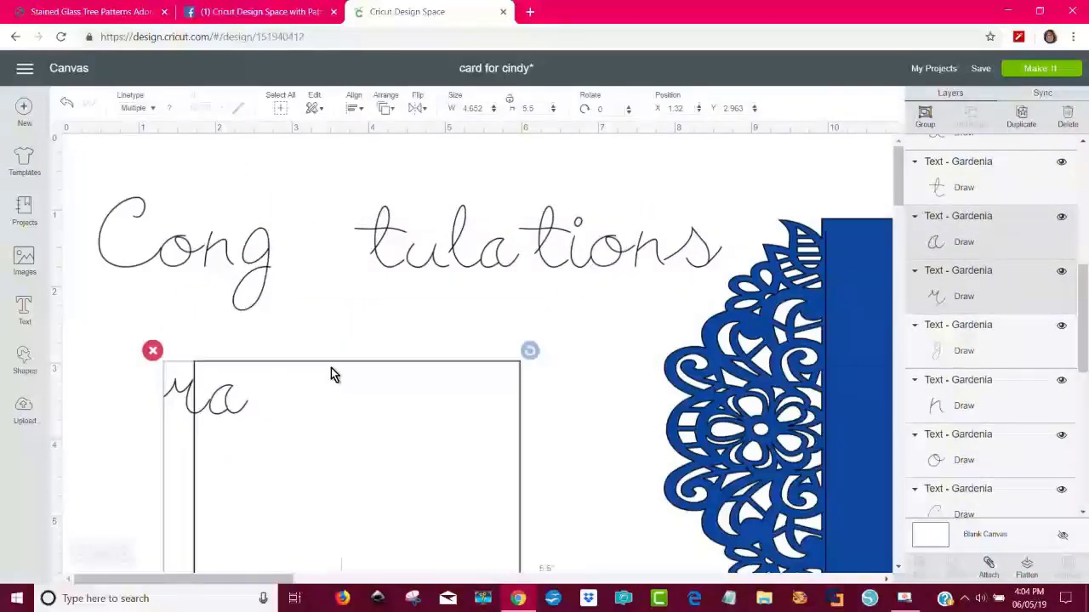
{"action": "left_click", "coordinate": [307, 340]}
Move the letters r and a back between g and t, and enlarge the a slightly to about 0.51 inches wide against the t
{"action": "left_click_drag", "start_coordinate": [187, 393], "coordinate": [305, 248]}
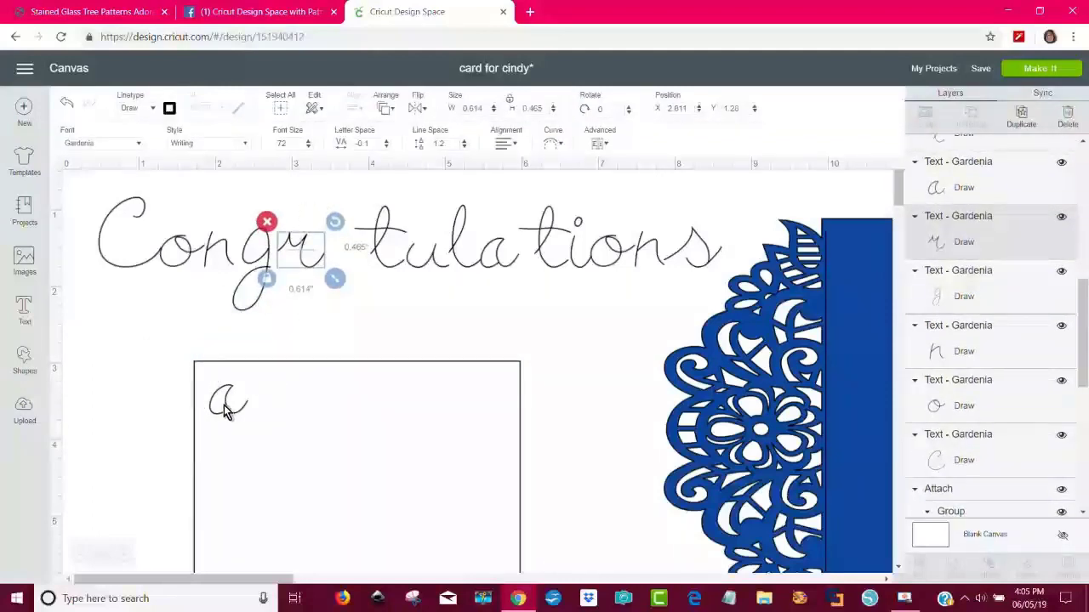
{"action": "left_click_drag", "start_coordinate": [225, 411], "coordinate": [354, 257]}
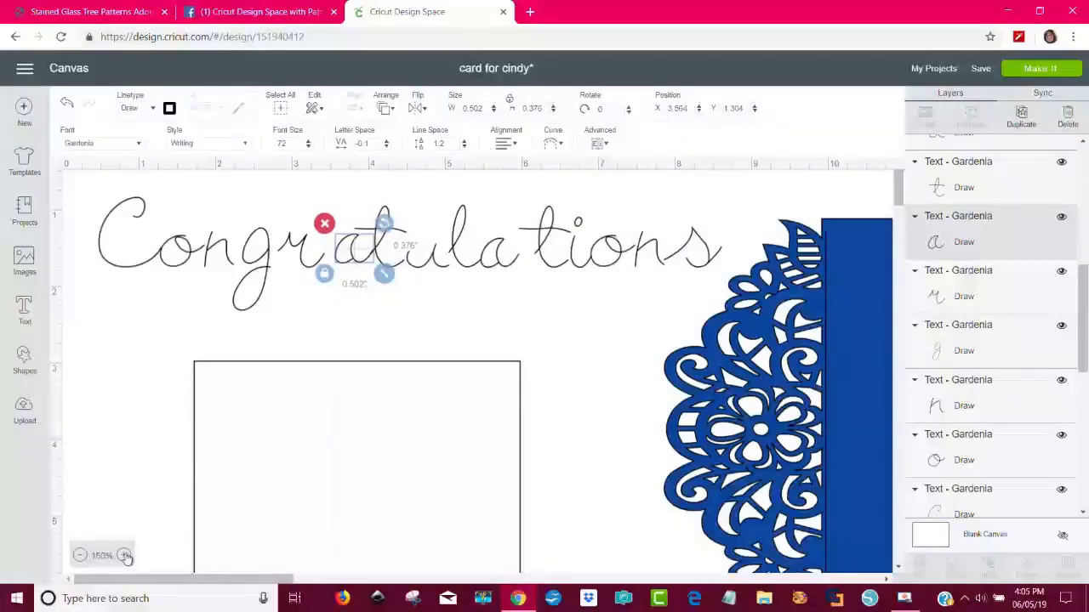
{"action": "left_click", "coordinate": [125, 556]}
{"action": "left_click", "coordinate": [125, 556]}
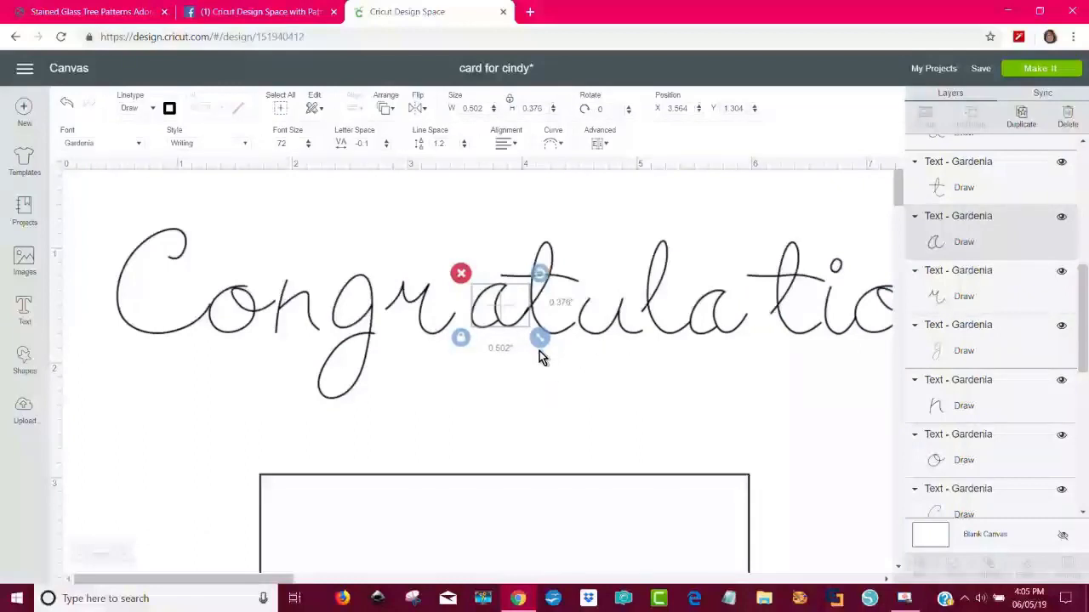
{"action": "left_click_drag", "start_coordinate": [540, 340], "coordinate": [544, 352]}
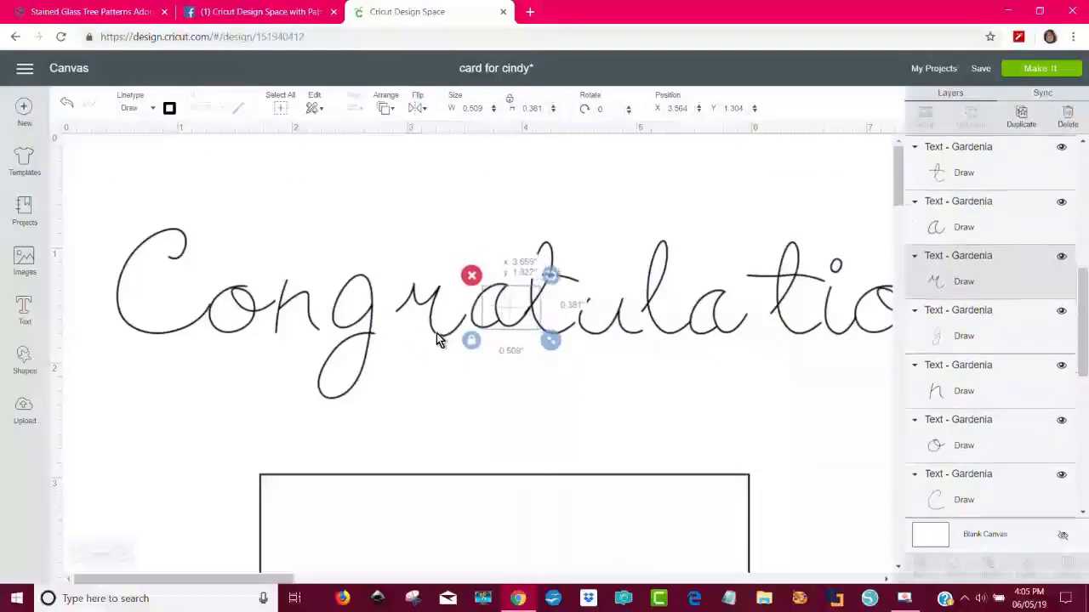
Close the gaps at the start of "Congratulations" by moving the r, g, n, o and capital C so each joins the following letter
{"action": "left_click", "coordinate": [440, 331]}
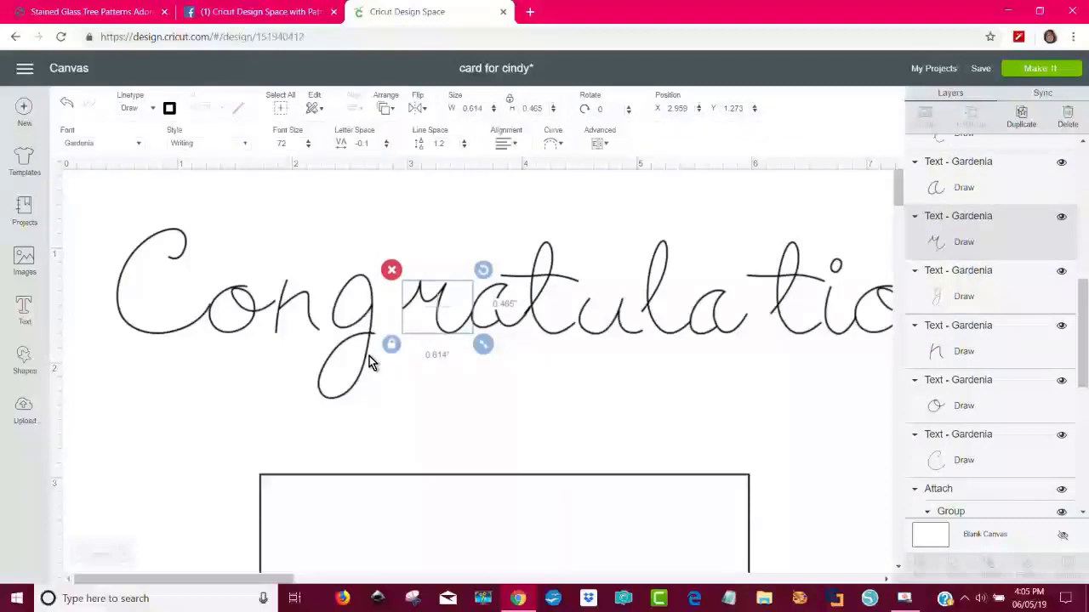
{"action": "mouse_move", "coordinate": [385, 356]}
{"action": "left_mouse_down"}
{"action": "mouse_move", "coordinate": [388, 346]}
{"action": "mouse_move", "coordinate": [402, 359]}
{"action": "left_mouse_up"}
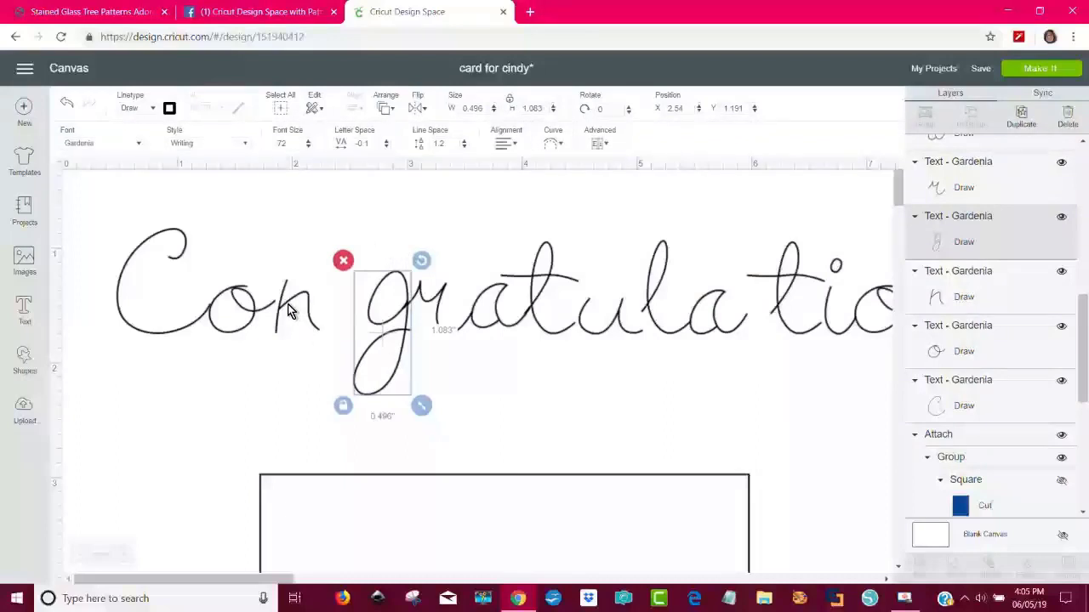
{"action": "left_click_drag", "start_coordinate": [288, 311], "coordinate": [349, 299]}
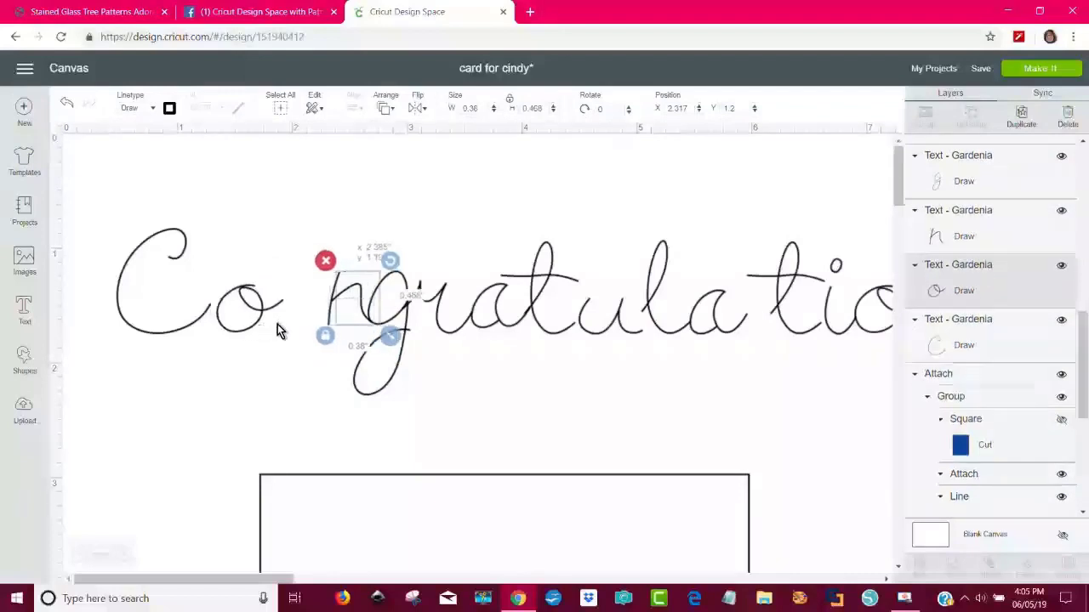
{"action": "left_click_drag", "start_coordinate": [253, 320], "coordinate": [306, 312]}
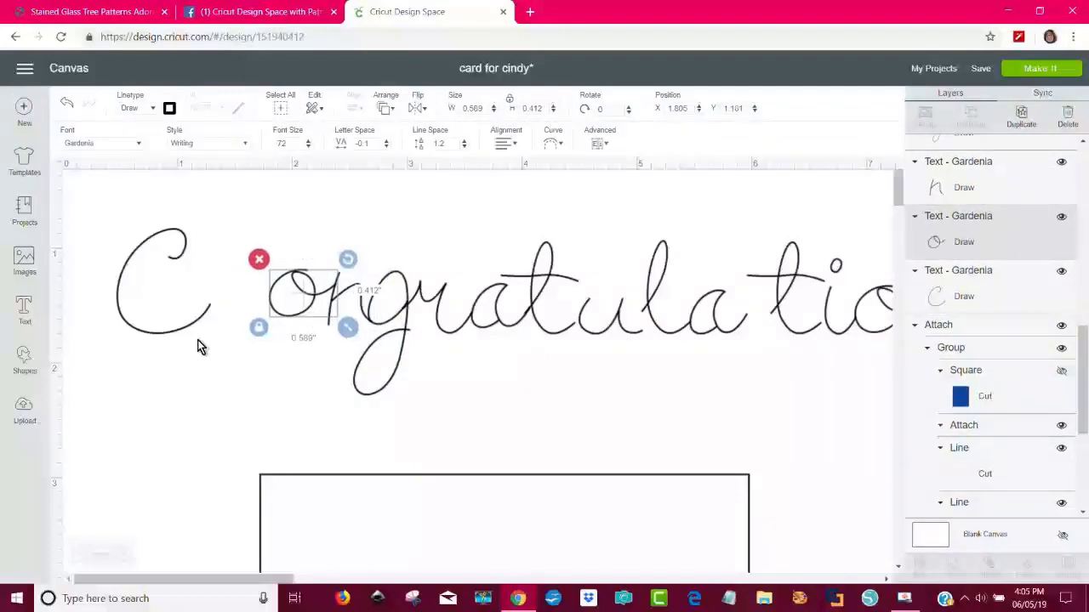
{"action": "left_click_drag", "start_coordinate": [183, 328], "coordinate": [252, 336]}
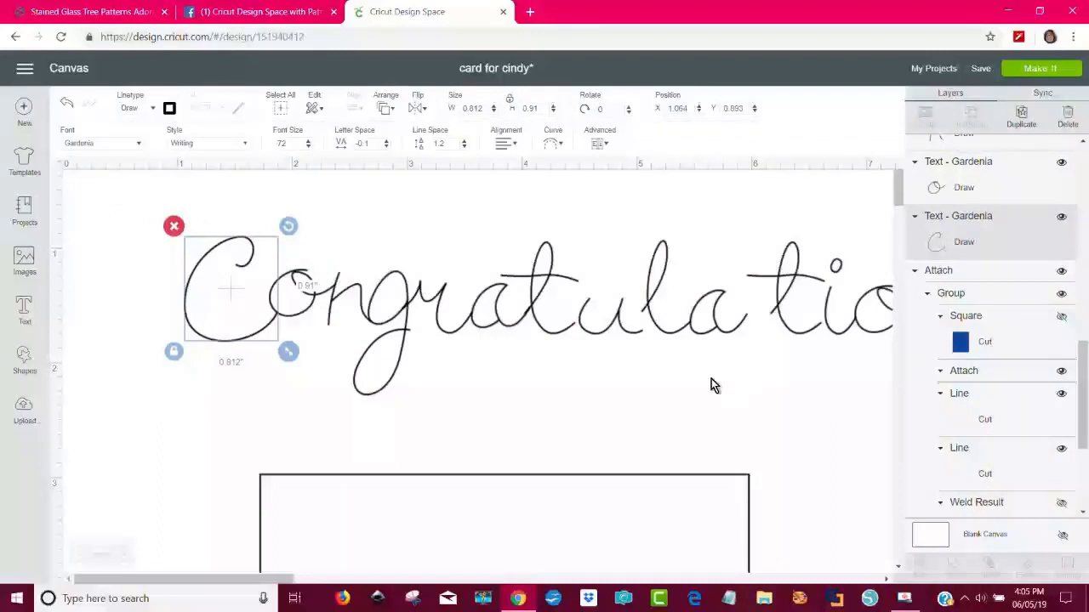
Connect the middle letters u, l, a and t of "Congratulations", setting the l, a and t slightly lower than the u
{"action": "left_click", "coordinate": [625, 330]}
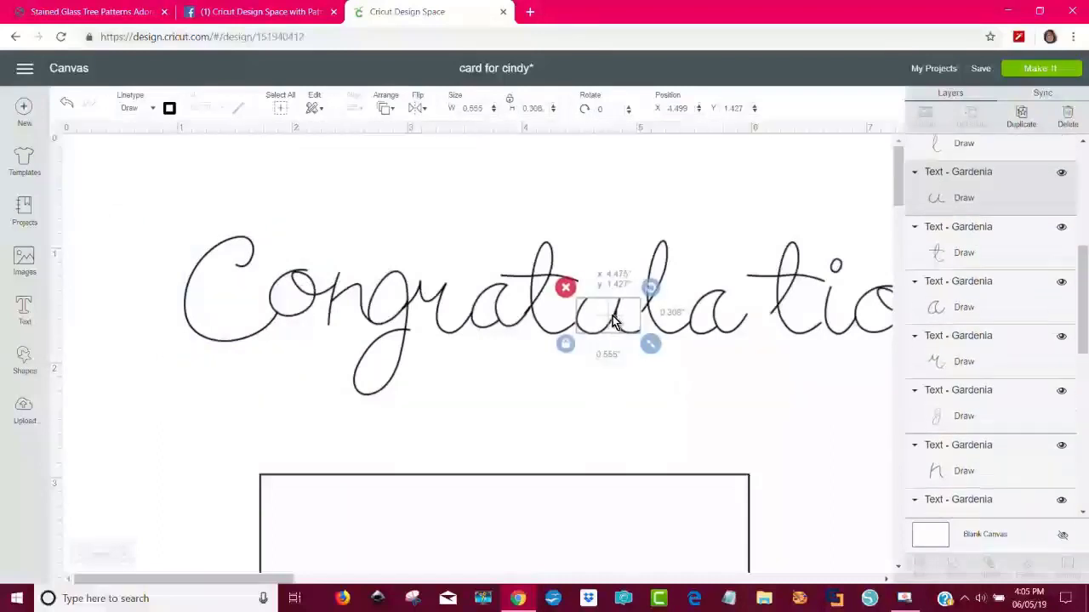
{"action": "left_click_drag", "start_coordinate": [746, 360], "coordinate": [646, 277]}
{"action": "mouse_move", "coordinate": [689, 330]}
{"action": "left_mouse_down"}
{"action": "mouse_move", "coordinate": [669, 334]}
{"action": "mouse_move", "coordinate": [686, 350]}
{"action": "left_mouse_up"}
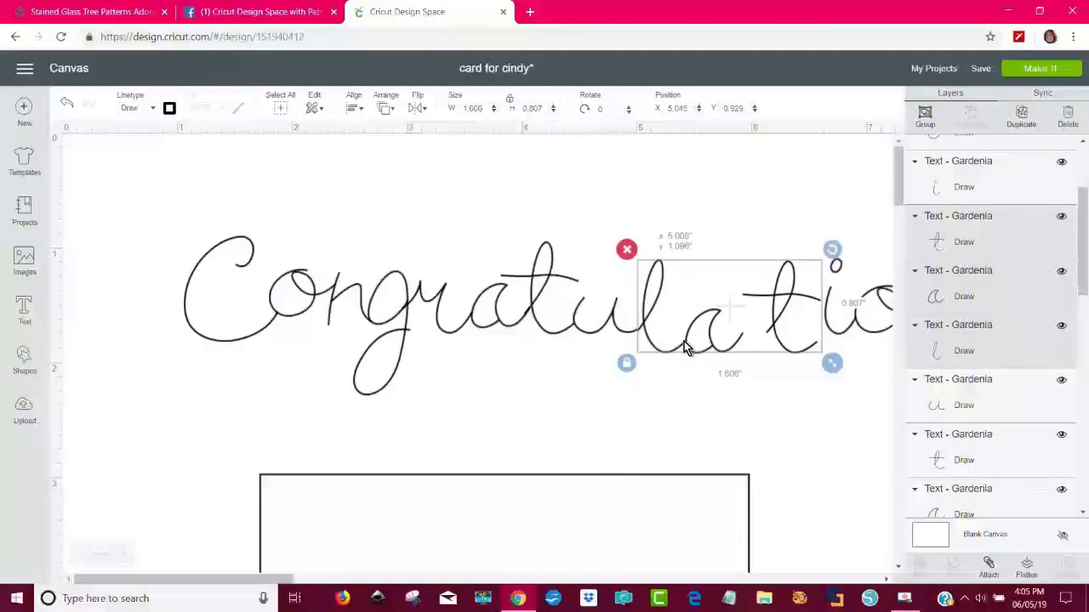
{"action": "left_click", "coordinate": [704, 374]}
{"action": "left_click", "coordinate": [703, 348]}
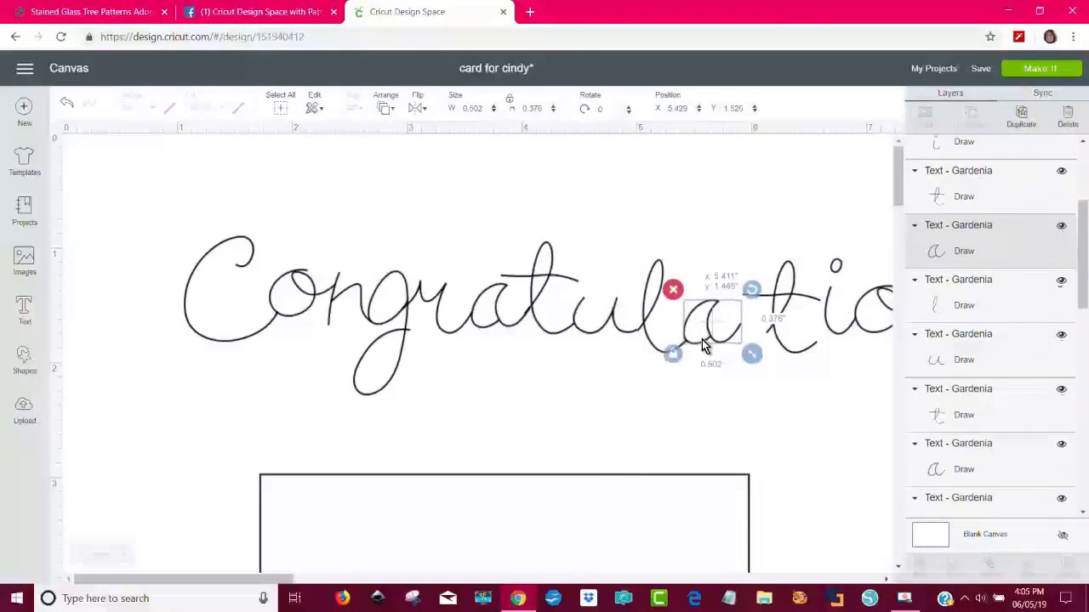
{"action": "left_click", "coordinate": [783, 363]}
{"action": "left_click_drag", "start_coordinate": [768, 330], "coordinate": [742, 328]}
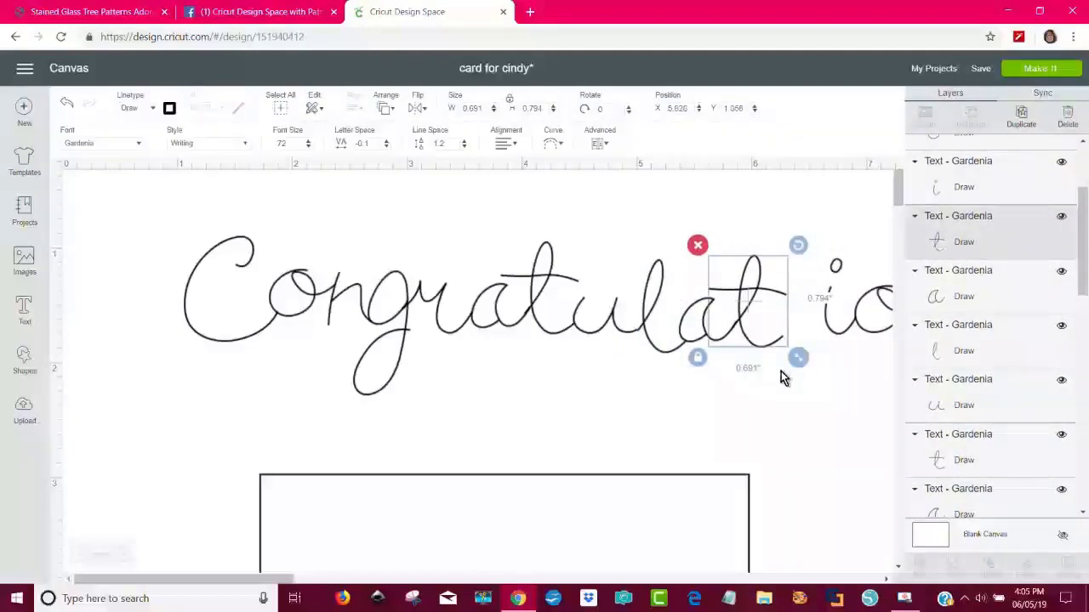
Move the letters i, o and n together against the second t, tighten the n against the o, and join the final s
{"action": "left_click", "coordinate": [667, 448]}
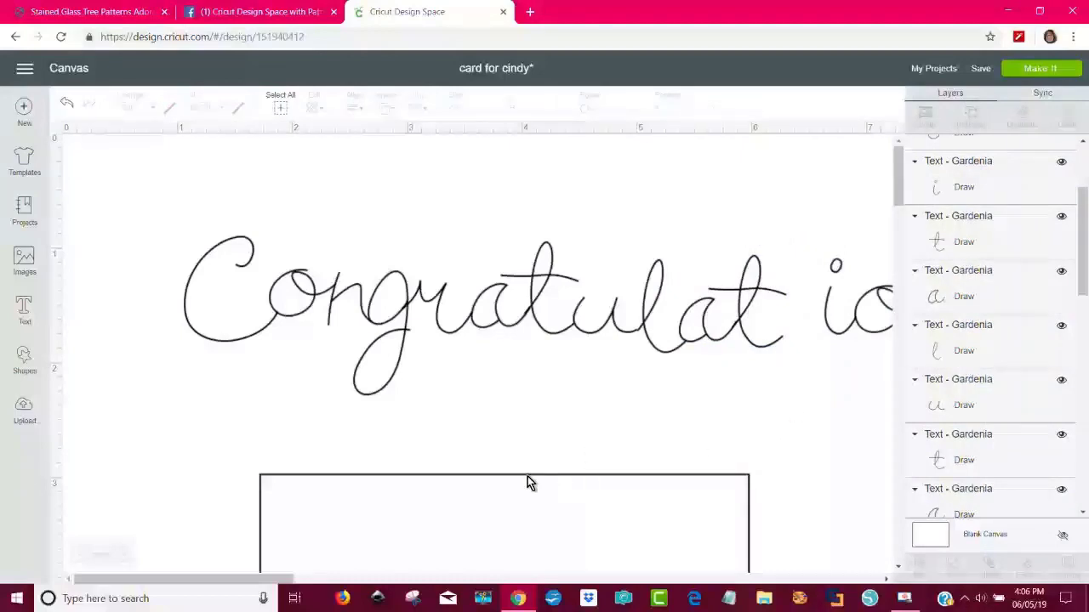
{"action": "left_click_drag", "start_coordinate": [250, 580], "coordinate": [338, 580]}
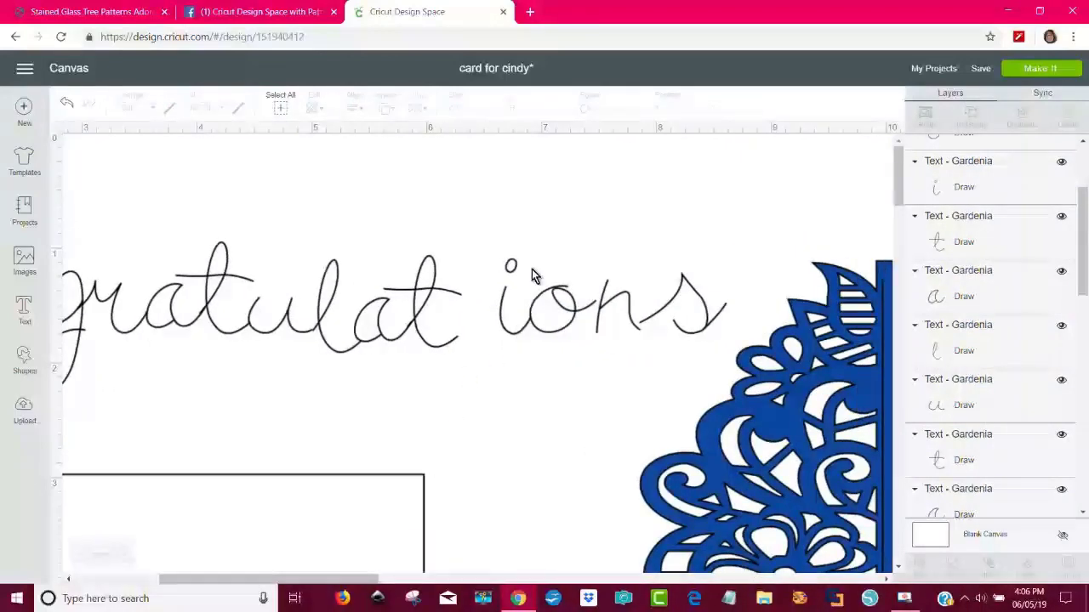
{"action": "left_click_drag", "start_coordinate": [671, 302], "coordinate": [746, 348]}
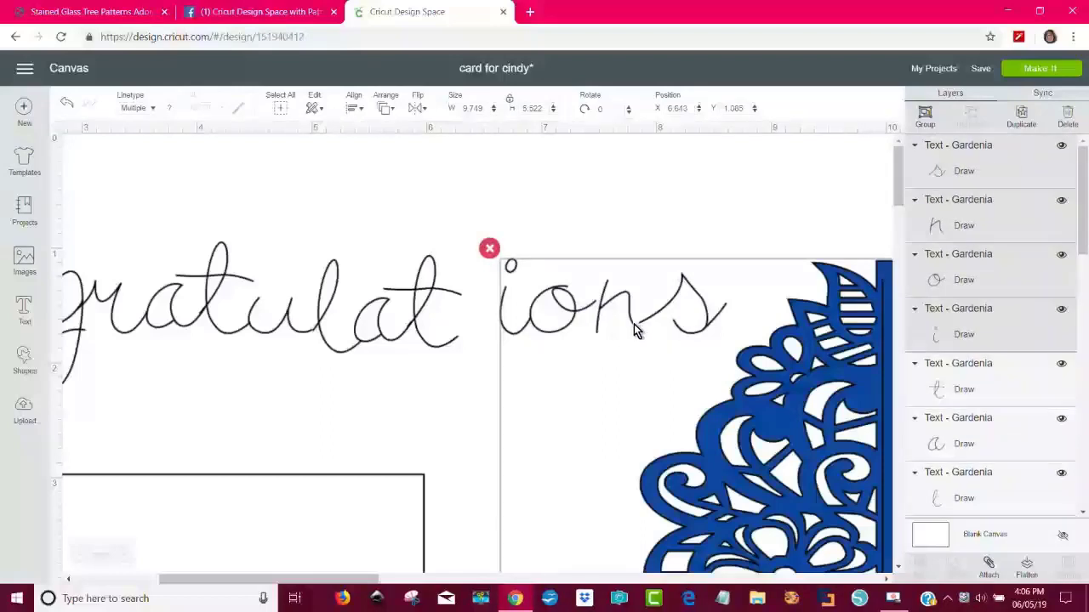
{"action": "left_click", "coordinate": [473, 396]}
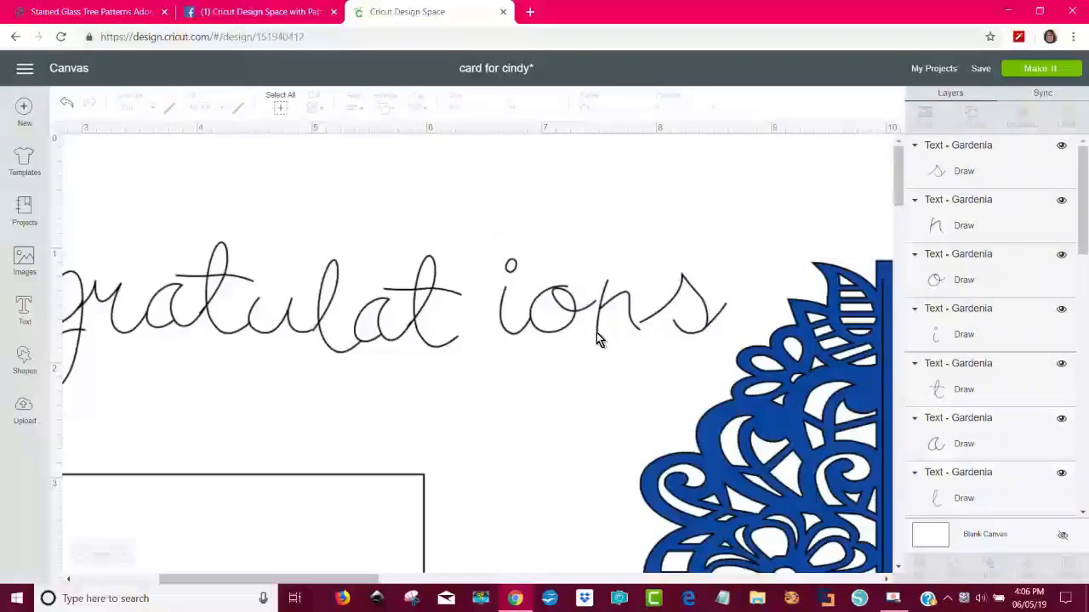
{"action": "left_click_drag", "start_coordinate": [612, 332], "coordinate": [480, 276]}
{"action": "left_click_drag", "start_coordinate": [527, 327], "coordinate": [486, 344]}
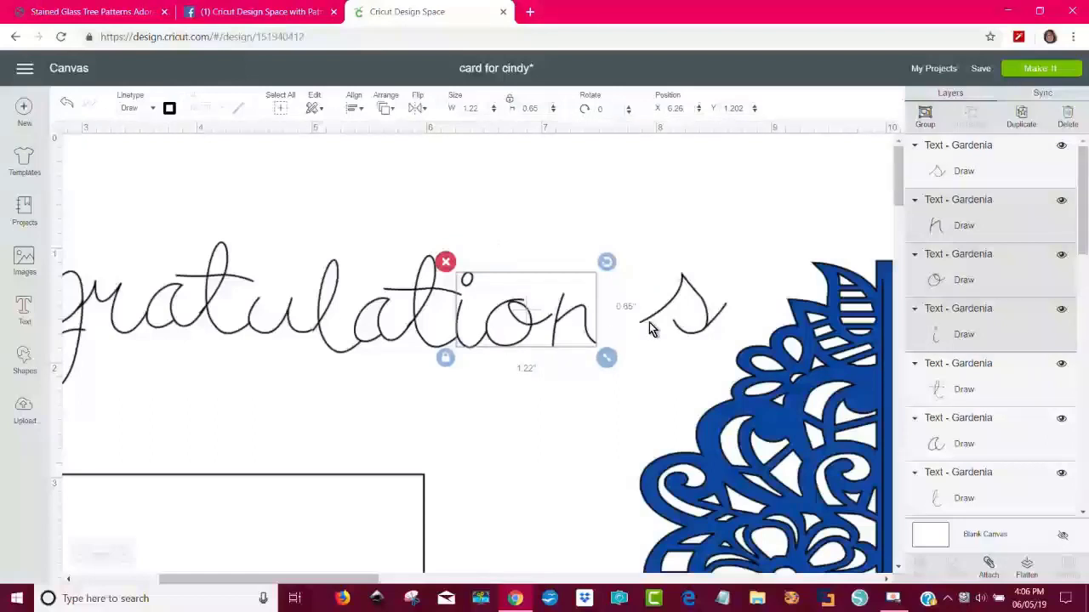
{"action": "left_click", "coordinate": [555, 343]}
{"action": "left_click", "coordinate": [550, 338]}
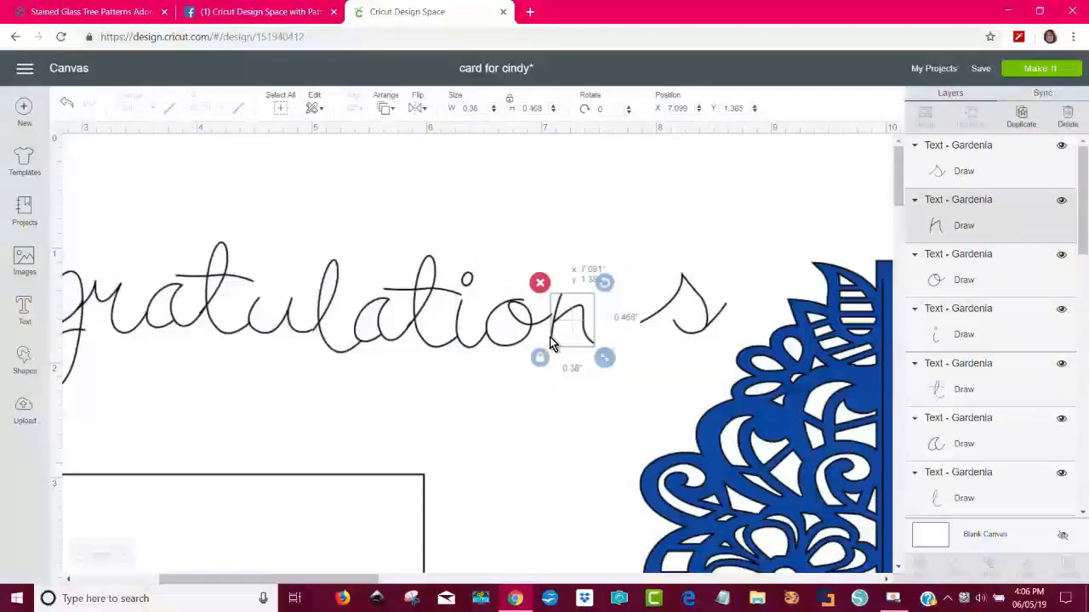
{"action": "left_click_drag", "start_coordinate": [661, 319], "coordinate": [611, 338]}
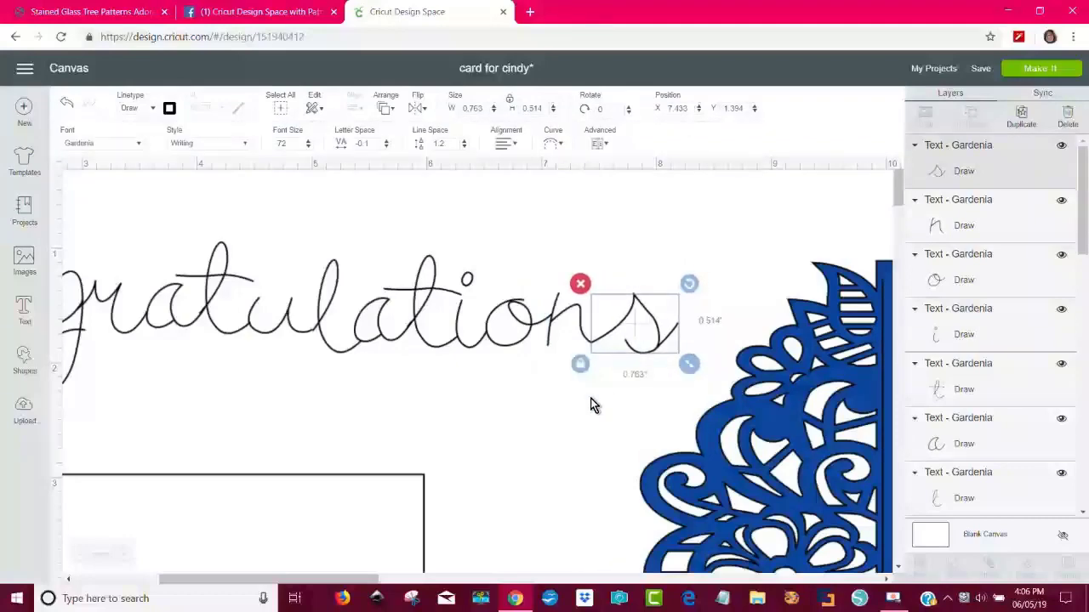
Move the blue lace card away from the word and group all the "Congratulations" letters together
{"action": "left_click", "coordinate": [616, 385]}
{"action": "mouse_move", "coordinate": [706, 451]}
{"action": "left_mouse_down"}
{"action": "mouse_move", "coordinate": [729, 524]}
{"action": "mouse_move", "coordinate": [958, 573]}
{"action": "left_mouse_up"}
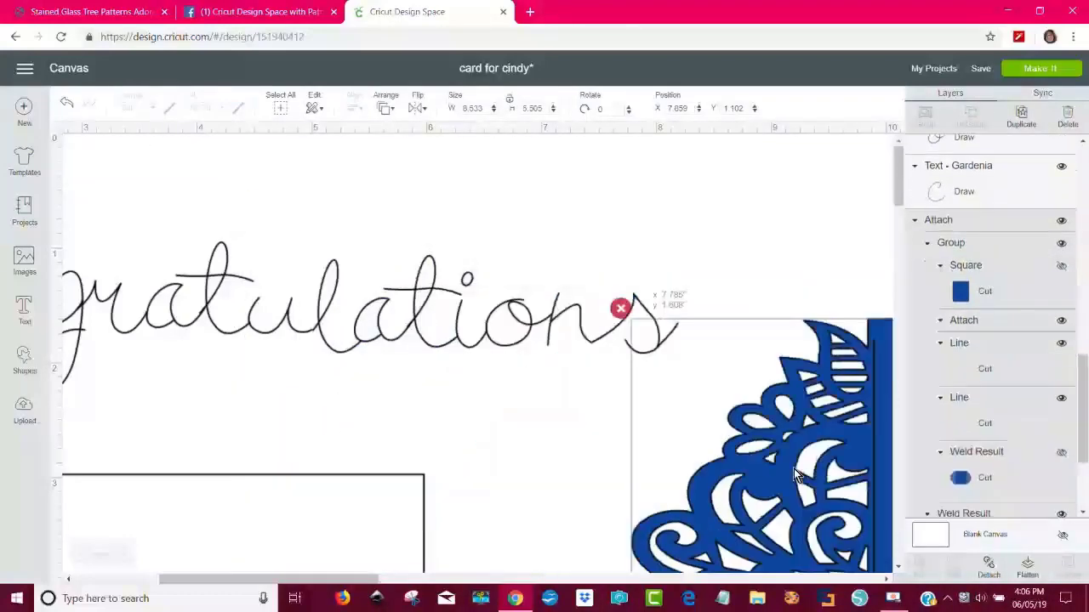
{"action": "left_click_drag", "start_coordinate": [744, 369], "coordinate": [4, 290]}
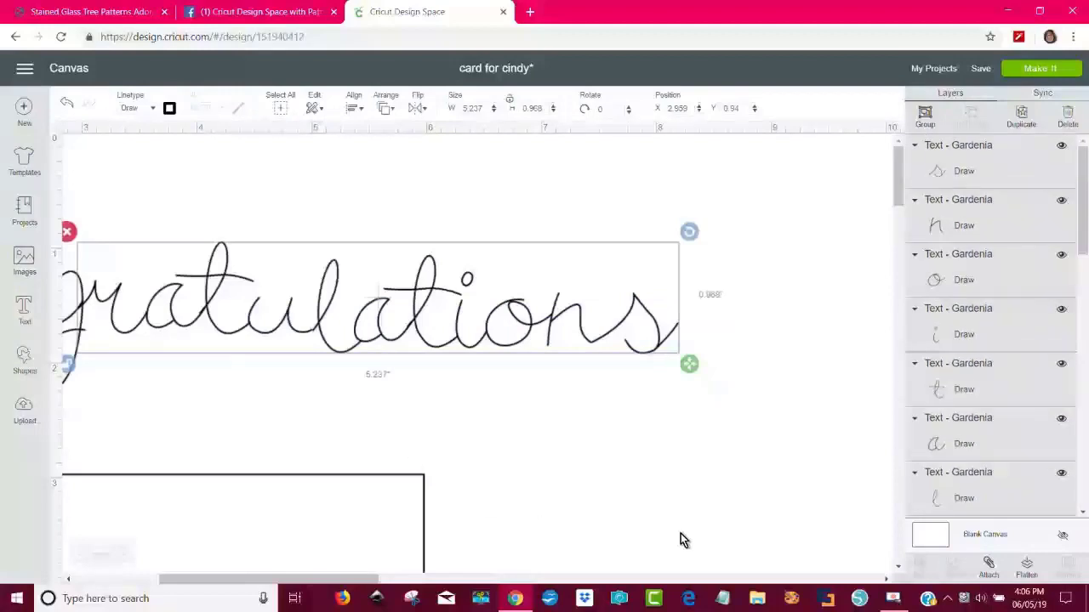
{"action": "left_click_drag", "start_coordinate": [340, 580], "coordinate": [296, 569]}
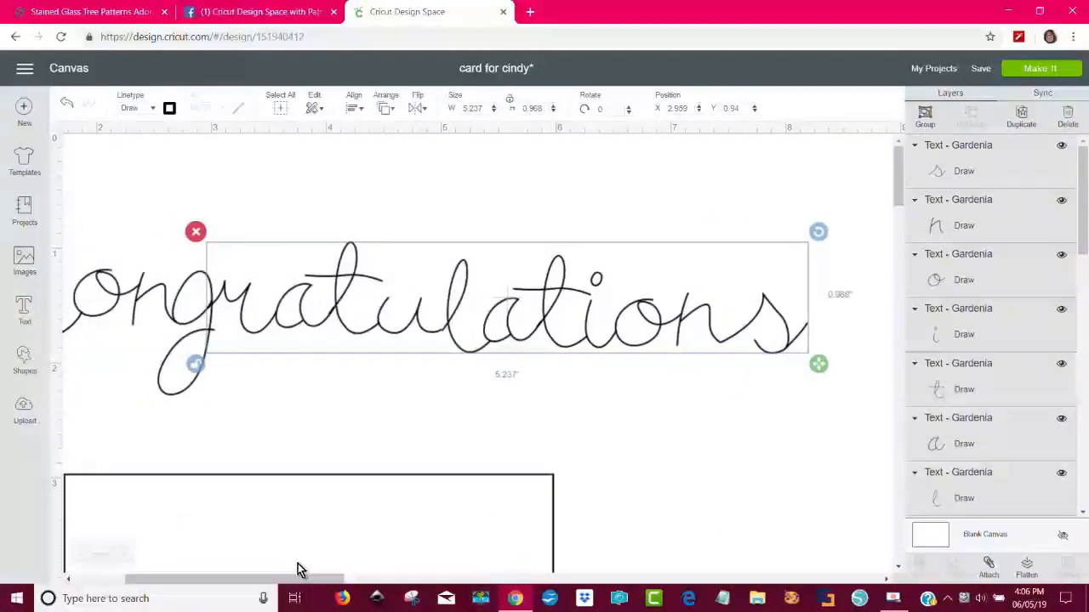
{"action": "left_click", "coordinate": [79, 558]}
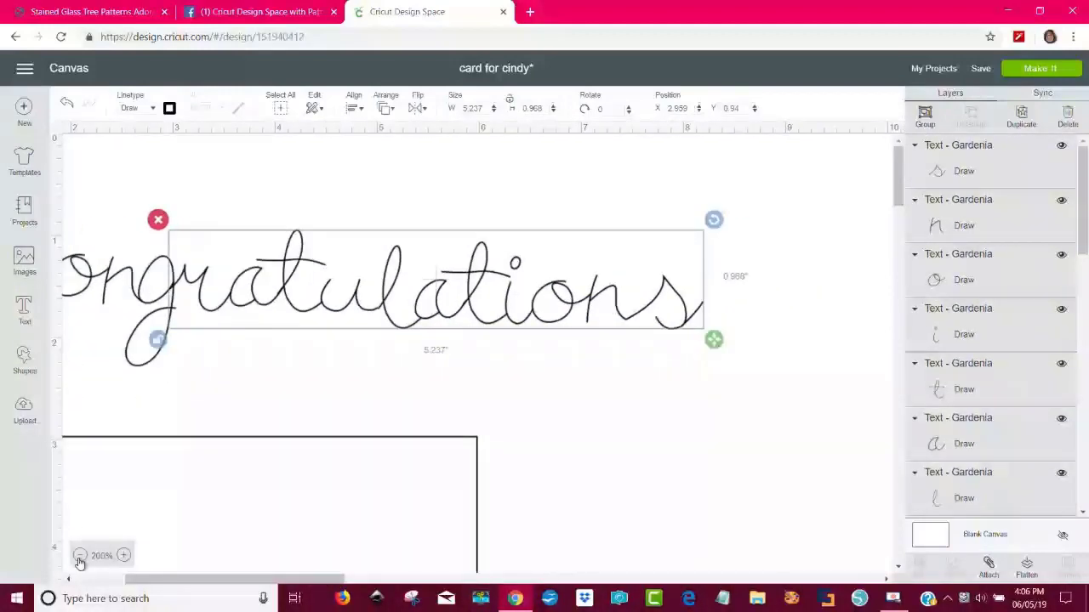
{"action": "left_click", "coordinate": [79, 558]}
{"action": "left_click_drag", "start_coordinate": [204, 585], "coordinate": [155, 585]}
{"action": "left_click", "coordinate": [208, 324]}
{"action": "left_click_drag", "start_coordinate": [151, 182], "coordinate": [833, 362]}
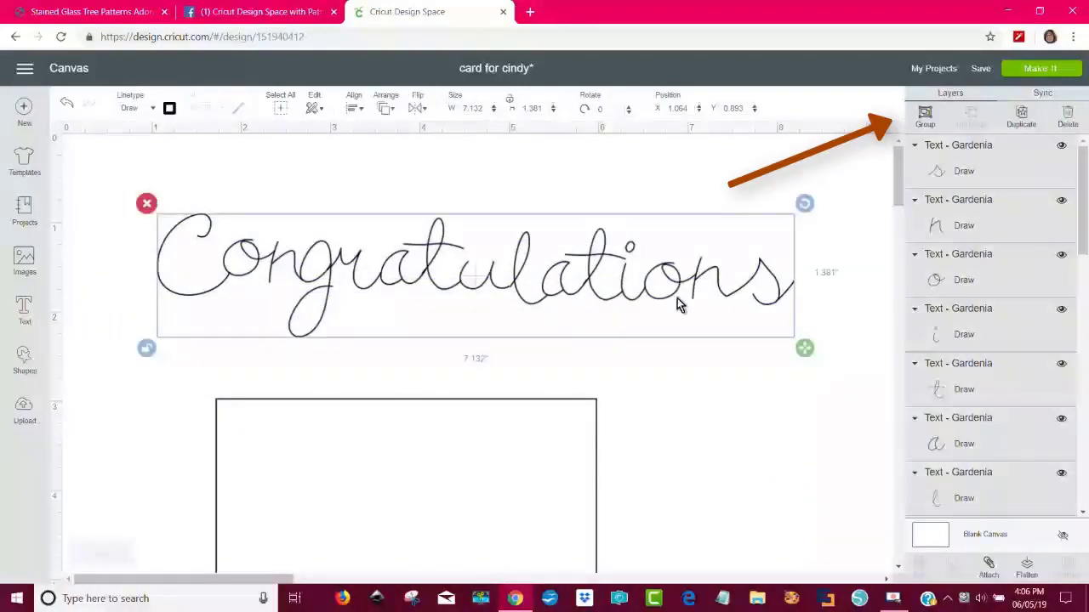
{"action": "left_click", "coordinate": [924, 116]}
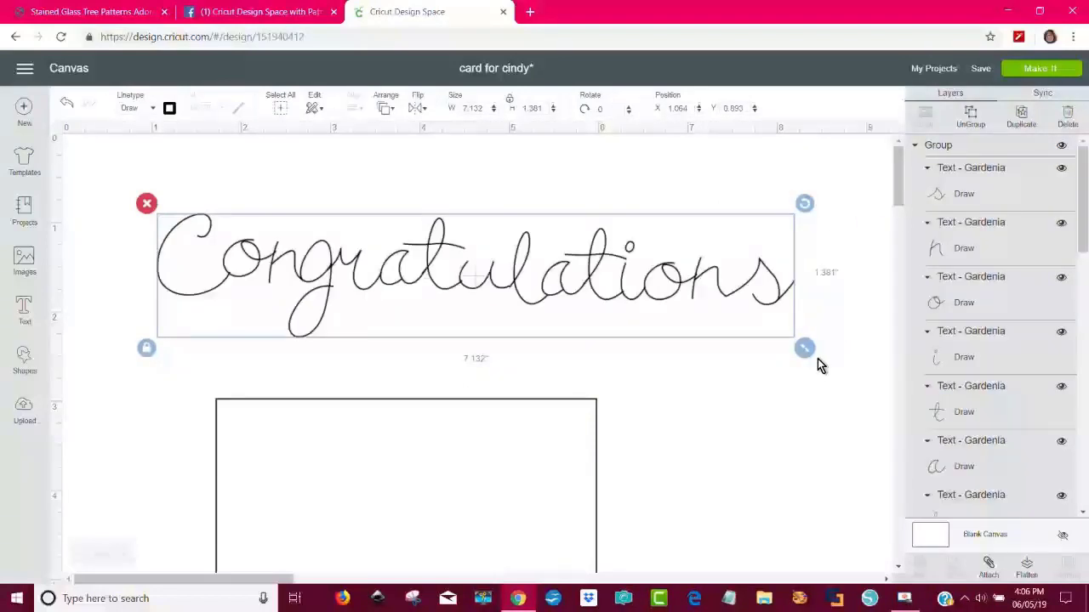
Scale the grouped word to about 3 inches wide and place it in the white insert's upper part, about X 2.31, Y 4.2
{"action": "left_click_drag", "start_coordinate": [799, 356], "coordinate": [468, 285]}
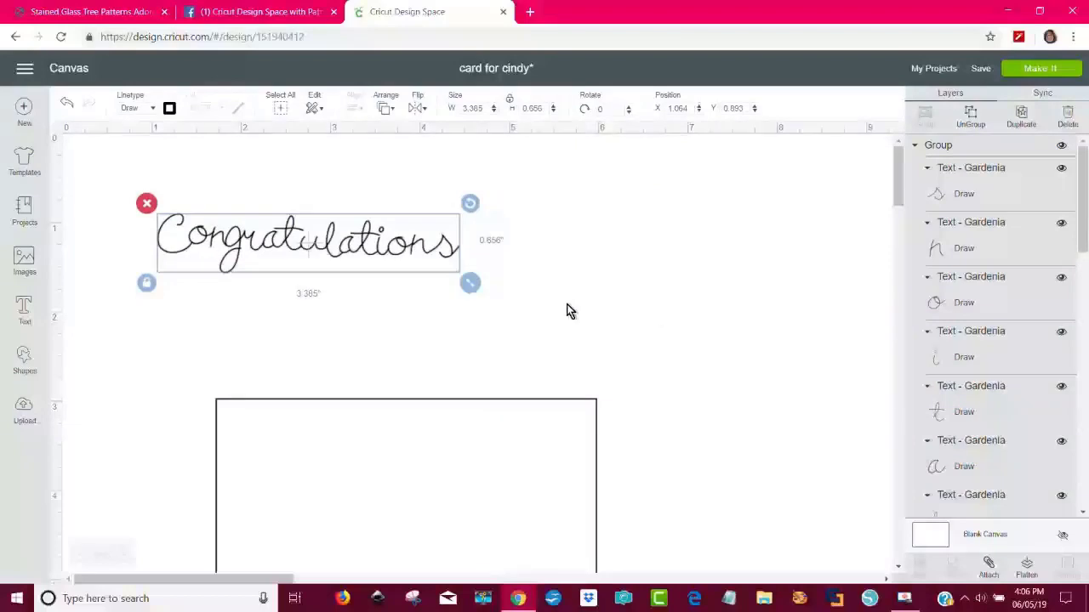
{"action": "left_click_drag", "start_coordinate": [372, 252], "coordinate": [469, 519]}
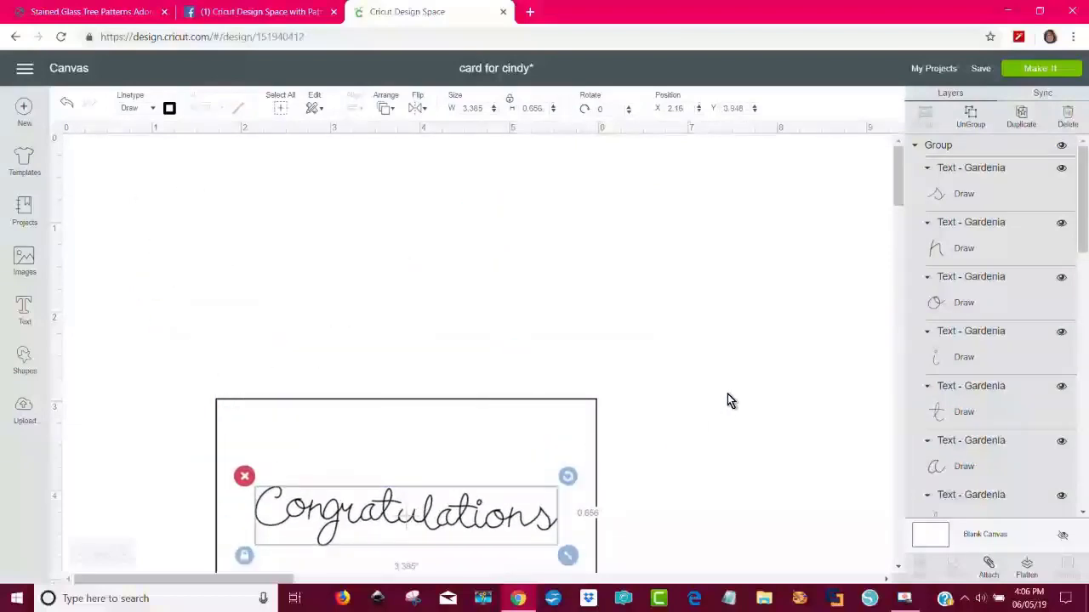
{"action": "scroll", "coordinate": [729, 396], "scroll_direction": "down", "scroll_amount": 4}
{"action": "scroll", "coordinate": [900, 226], "scroll_direction": "up", "scroll_amount": 1}
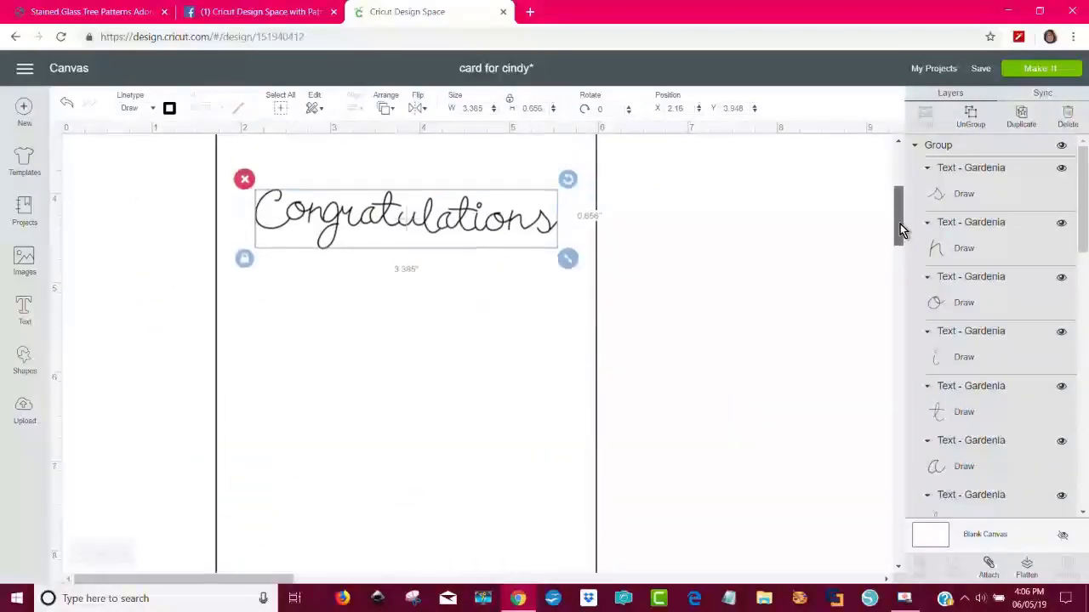
{"action": "left_click", "coordinate": [522, 269]}
{"action": "left_click", "coordinate": [543, 265]}
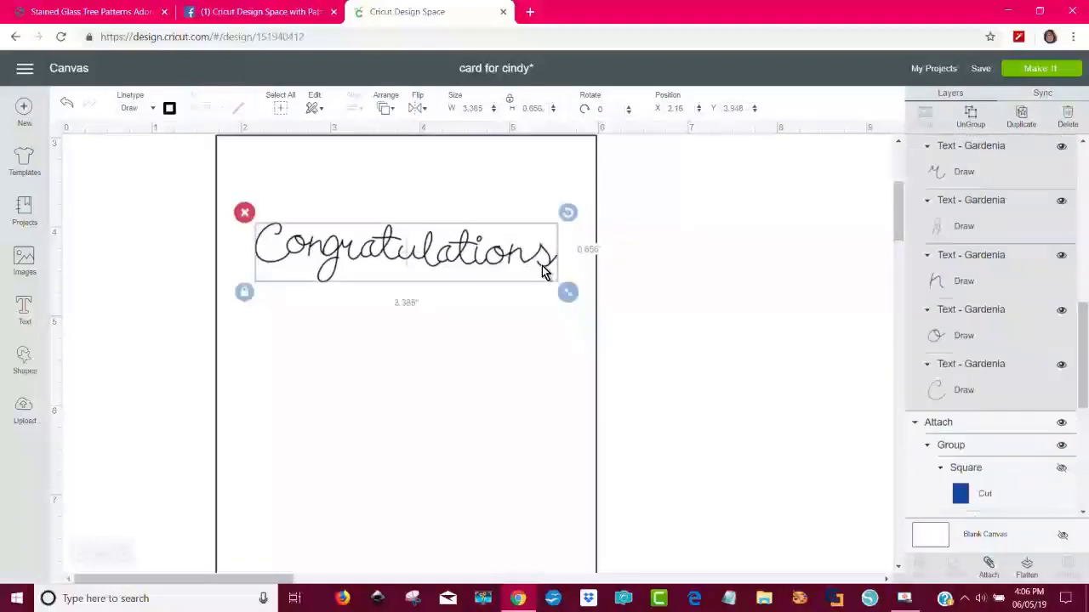
{"action": "left_click_drag", "start_coordinate": [570, 294], "coordinate": [541, 283]}
{"action": "left_click_drag", "start_coordinate": [356, 246], "coordinate": [369, 269]}
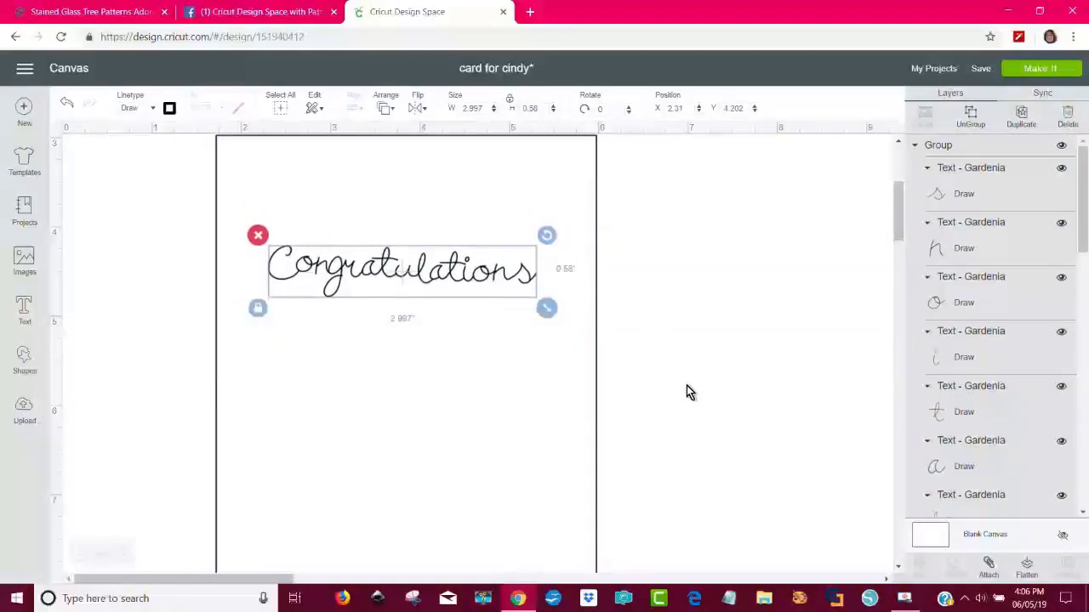
{"action": "scroll", "coordinate": [687, 386], "scroll_direction": "down", "scroll_amount": 5}
{"action": "scroll", "coordinate": [687, 386], "scroll_direction": "up", "scroll_amount": 8}
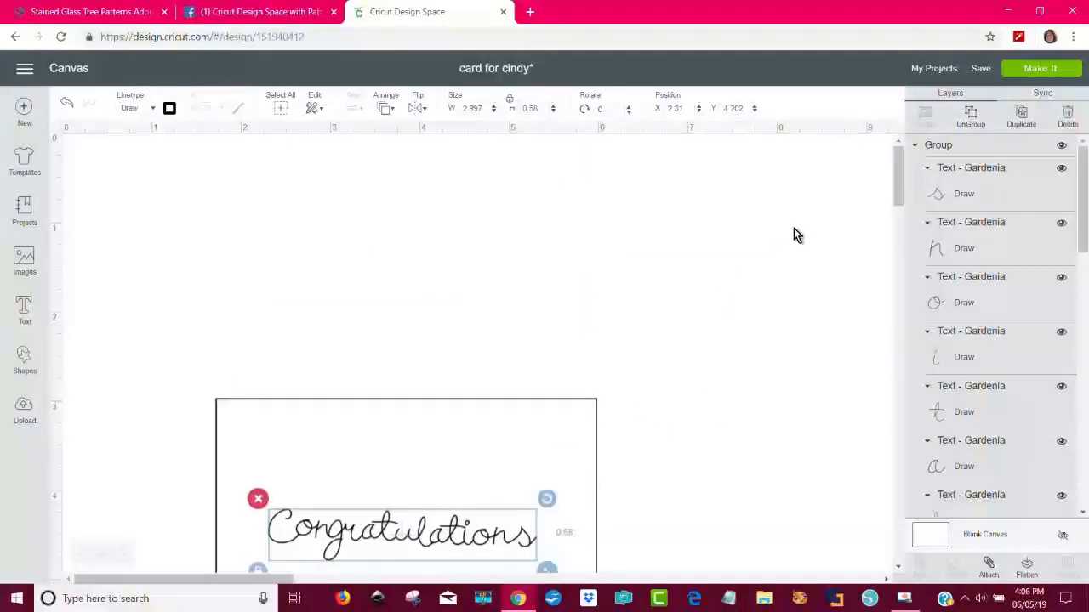
Attach the word to the white insert and place the insert over the blue card's center panel, about X 12.24, Y 2.17
{"action": "left_click", "coordinate": [80, 556]}
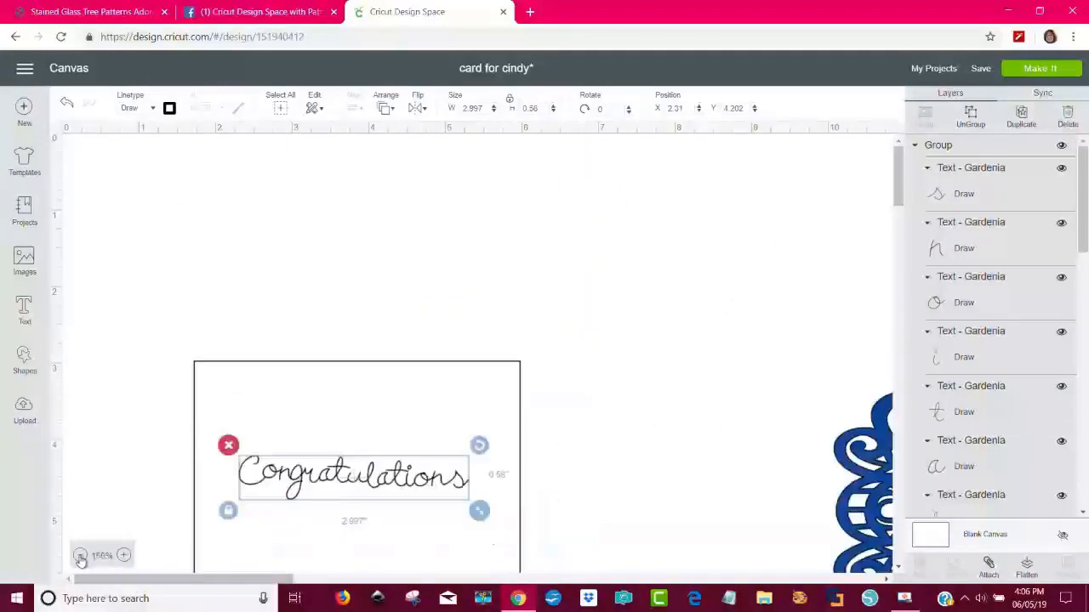
{"action": "left_click", "coordinate": [80, 555]}
{"action": "left_click", "coordinate": [80, 556]}
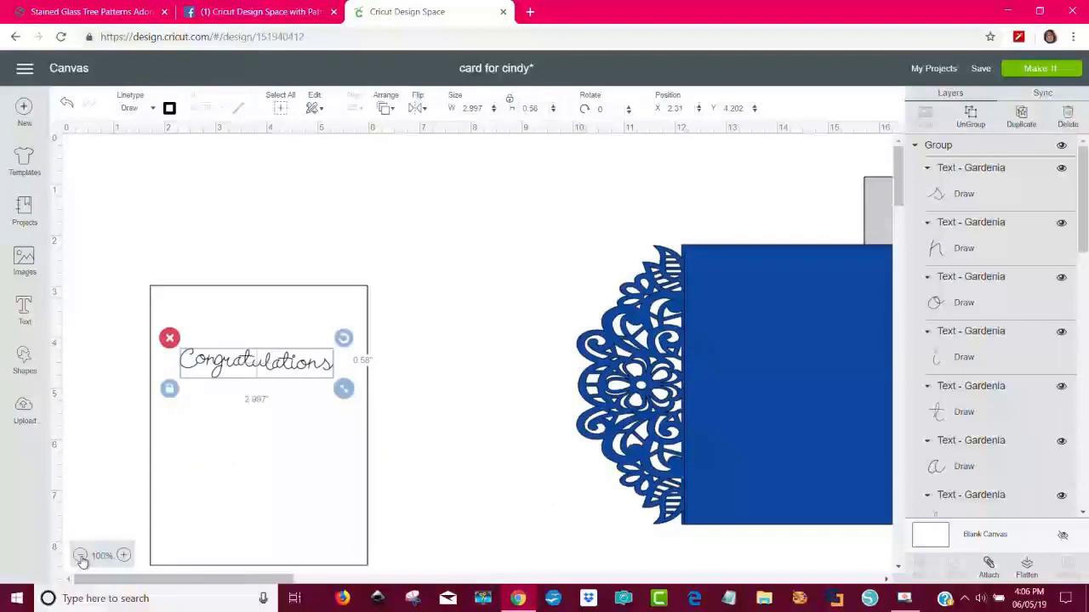
{"action": "left_click", "coordinate": [80, 555]}
{"action": "left_click_drag", "start_coordinate": [394, 517], "coordinate": [148, 226]}
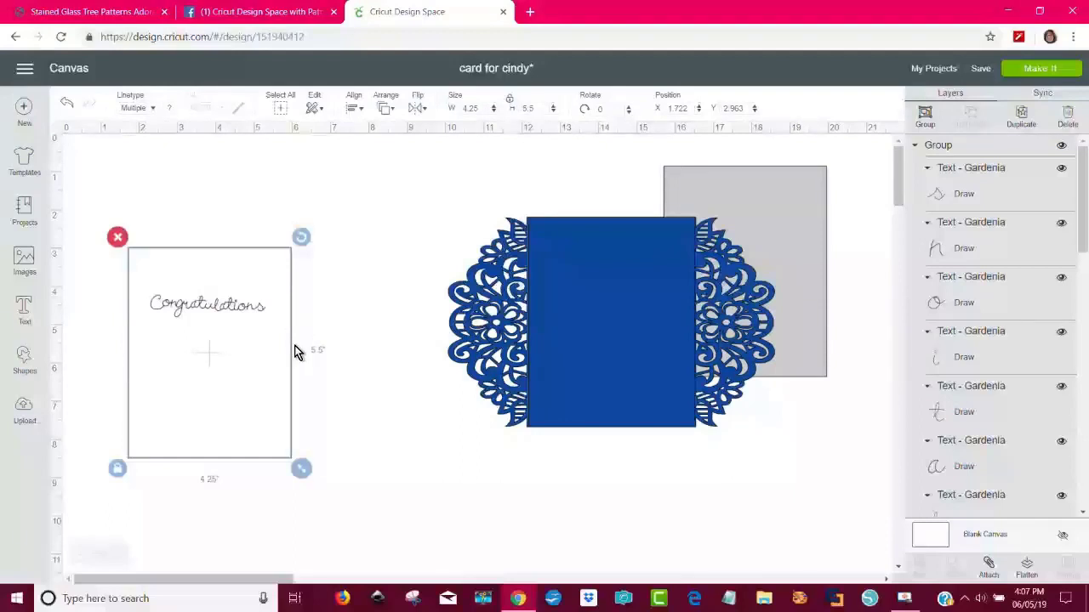
{"action": "left_click_drag", "start_coordinate": [346, 457], "coordinate": [153, 248]}
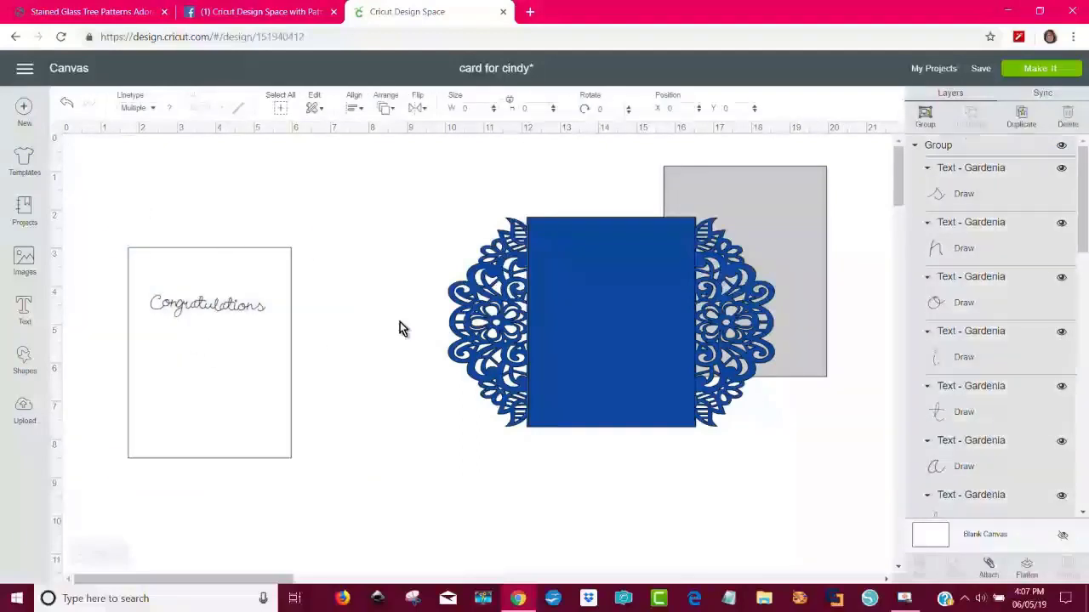
{"action": "left_click", "coordinate": [989, 566]}
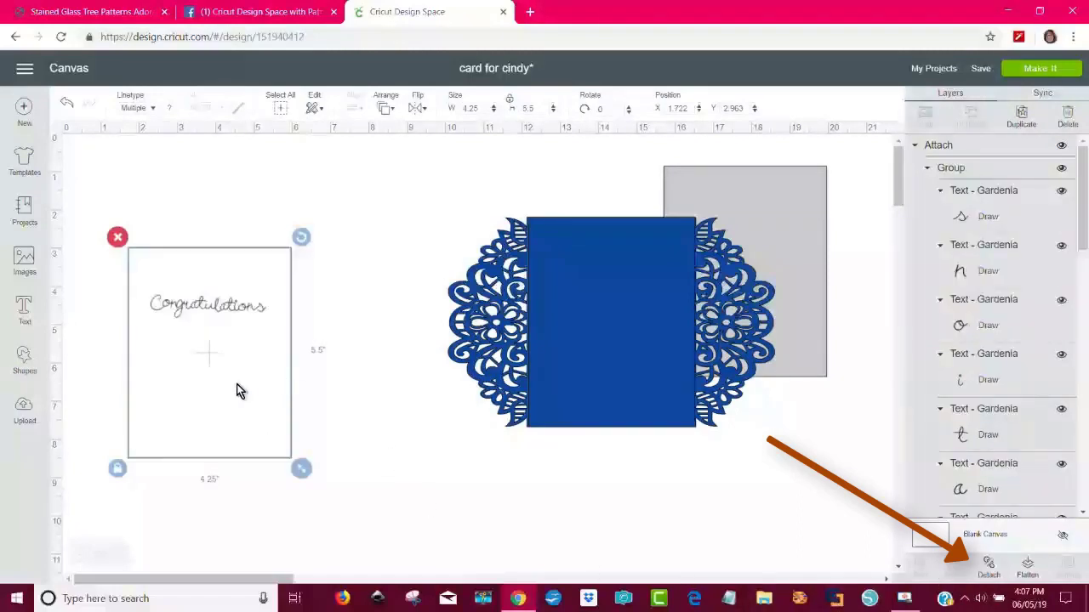
{"action": "left_click_drag", "start_coordinate": [215, 362], "coordinate": [618, 332]}
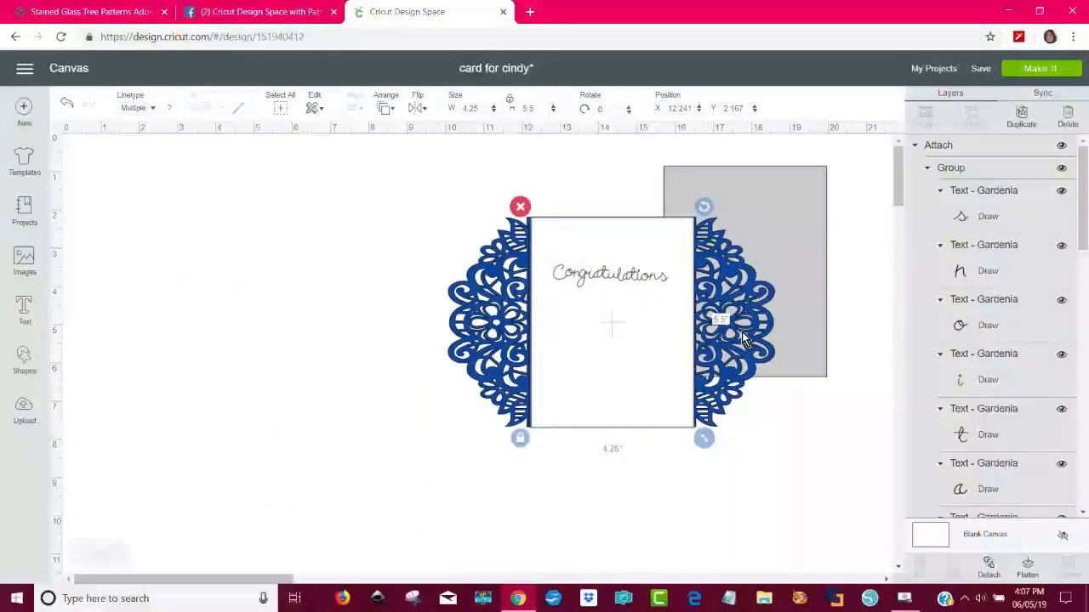